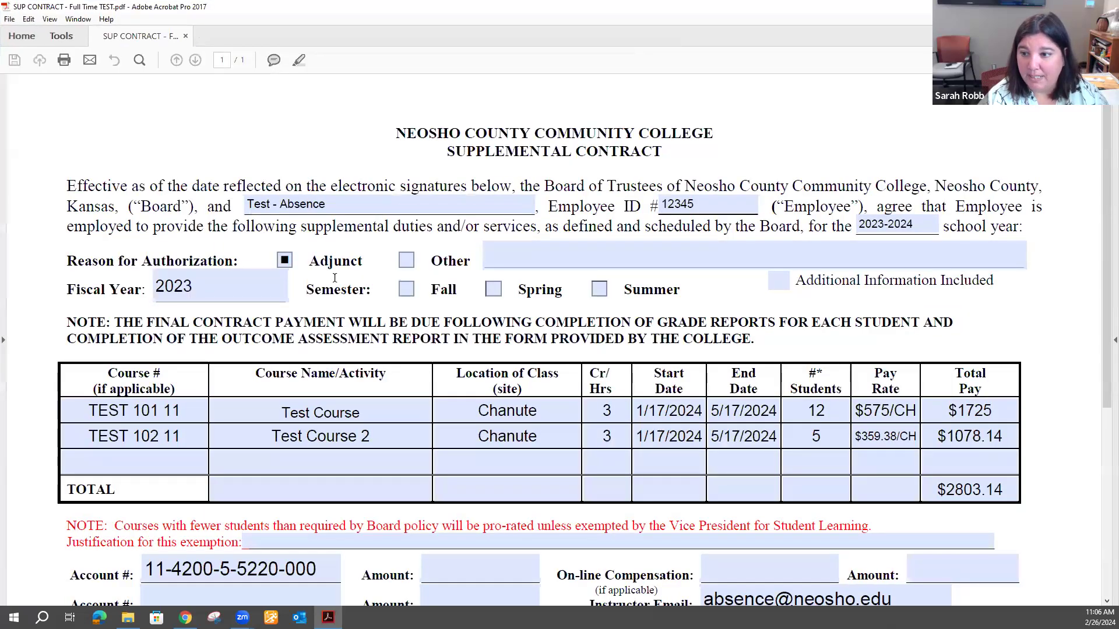
Switch to the maximized Acrobat contract showing two Chanute courses totalling $2803.14.
left_click(457, 401)
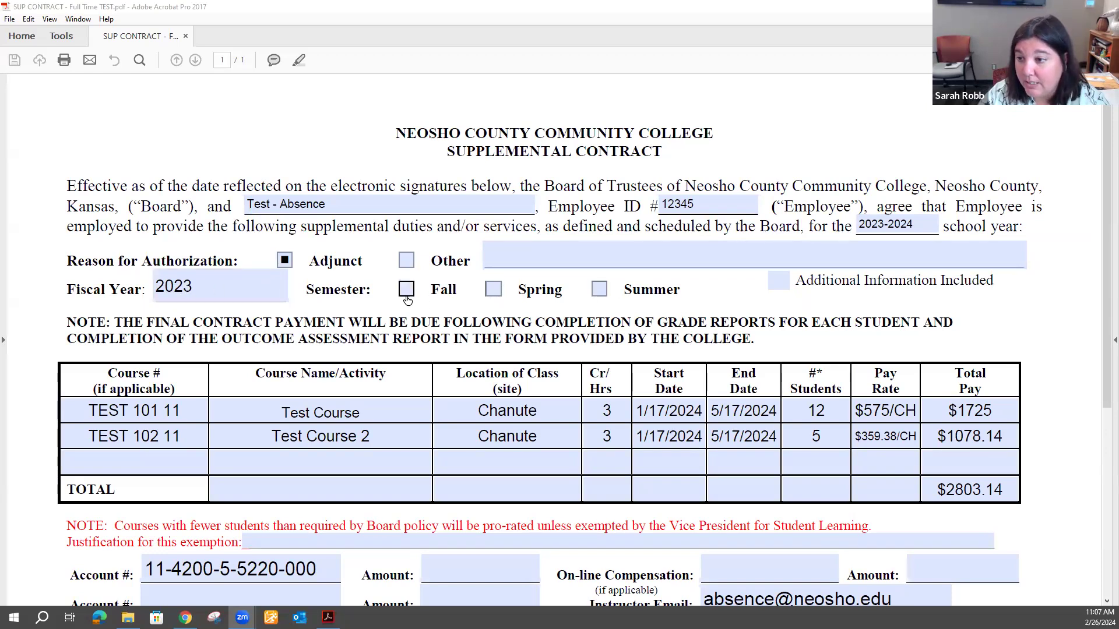
Tick the Spring semester checkbox, then scroll down to the payment schedule.
left_click(493, 289)
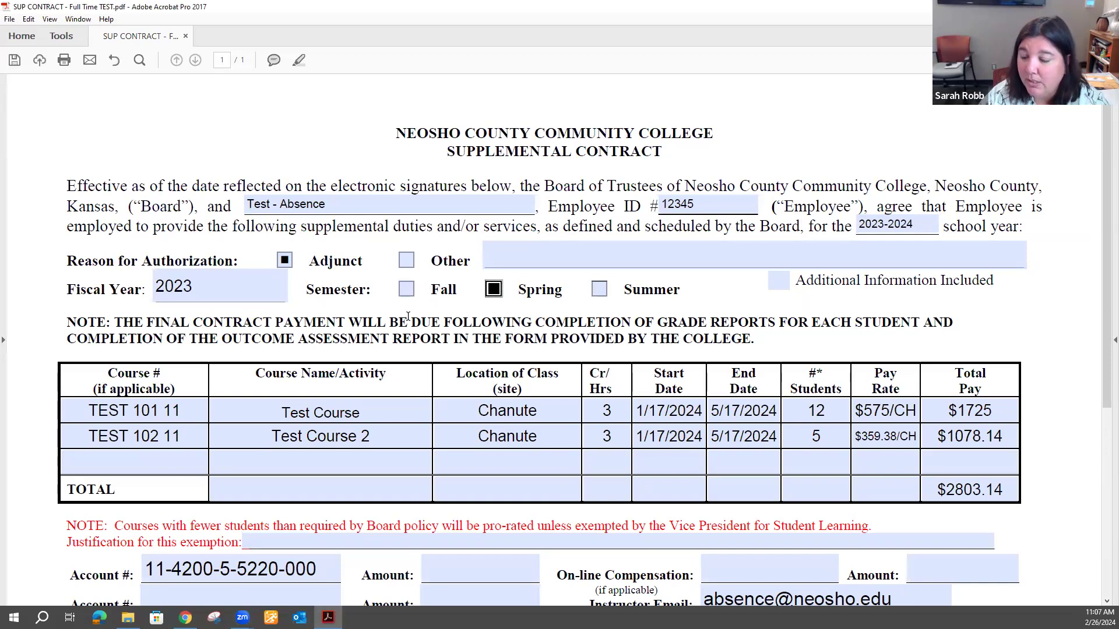
scroll(408, 317, "down", 2)
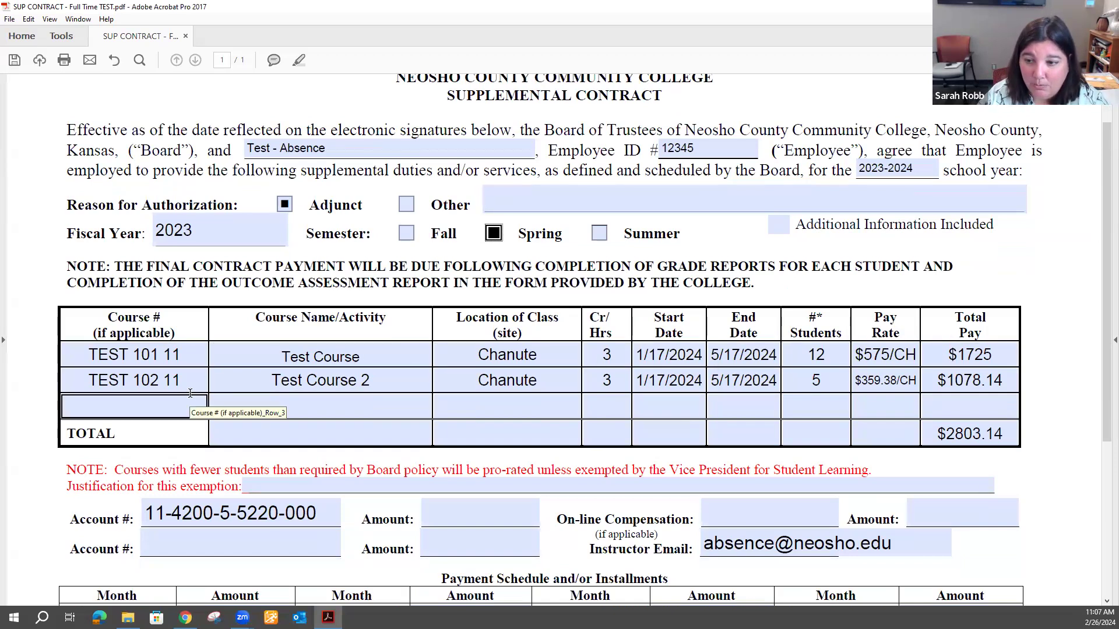
scroll(190, 393, "down", 1)
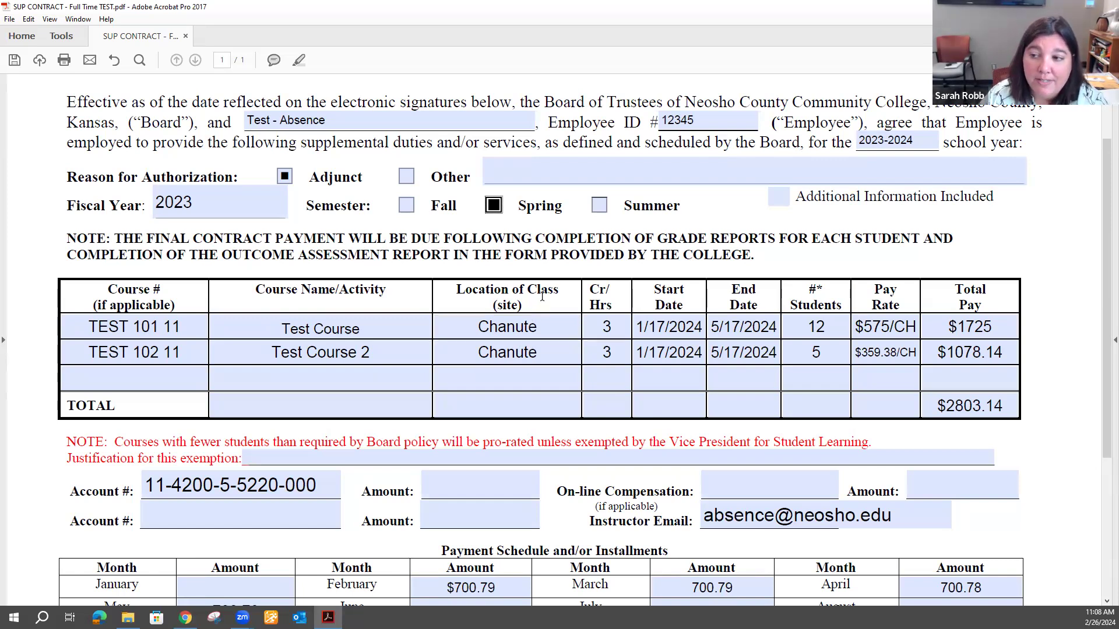
left_click(549, 341)
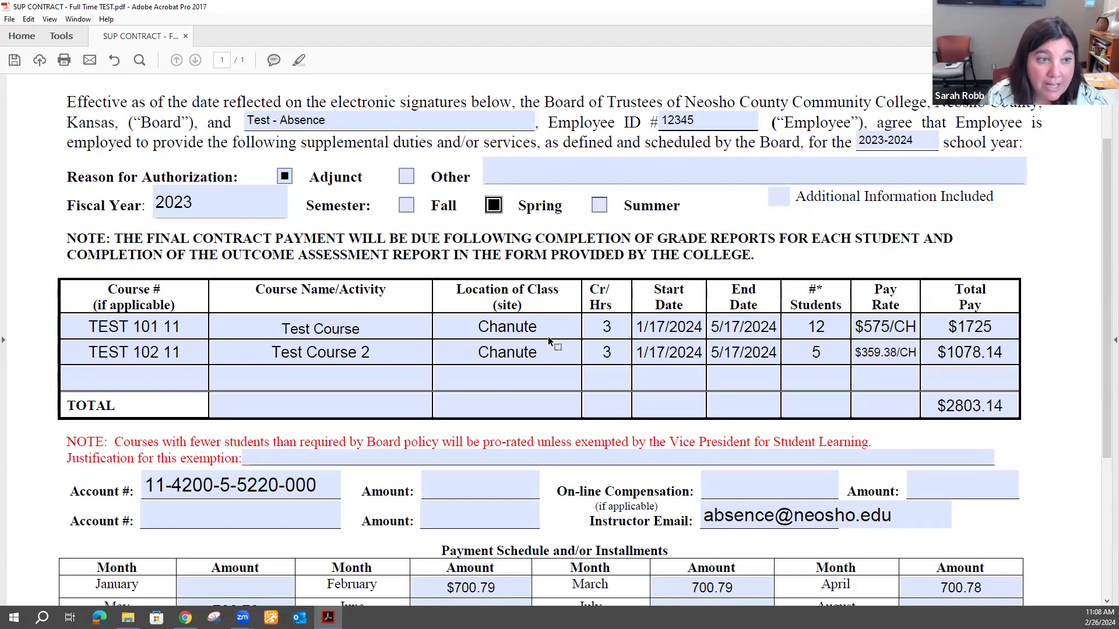
left_click(550, 335)
left_click(555, 352)
left_click(550, 335)
left_click(552, 352)
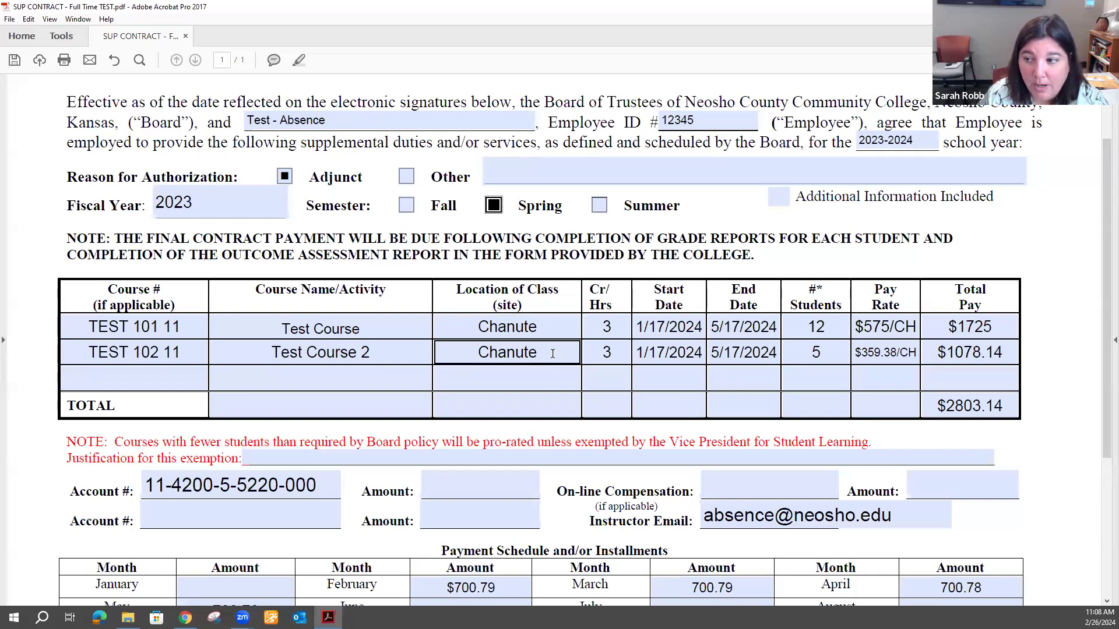
left_click(309, 351)
left_click(215, 328)
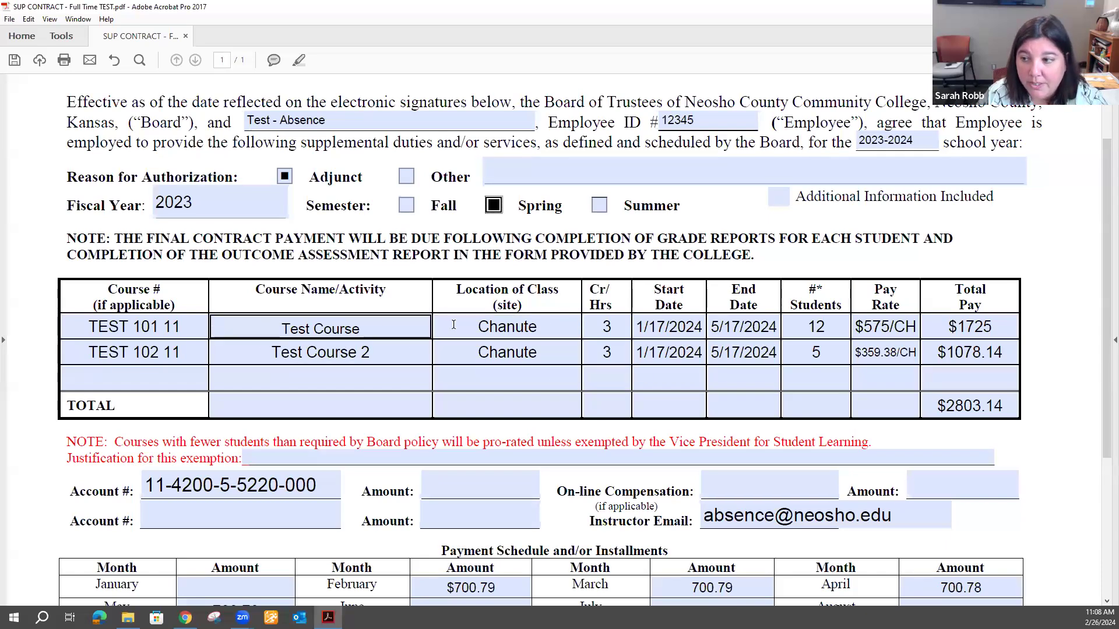
left_click(606, 329)
left_click(606, 344)
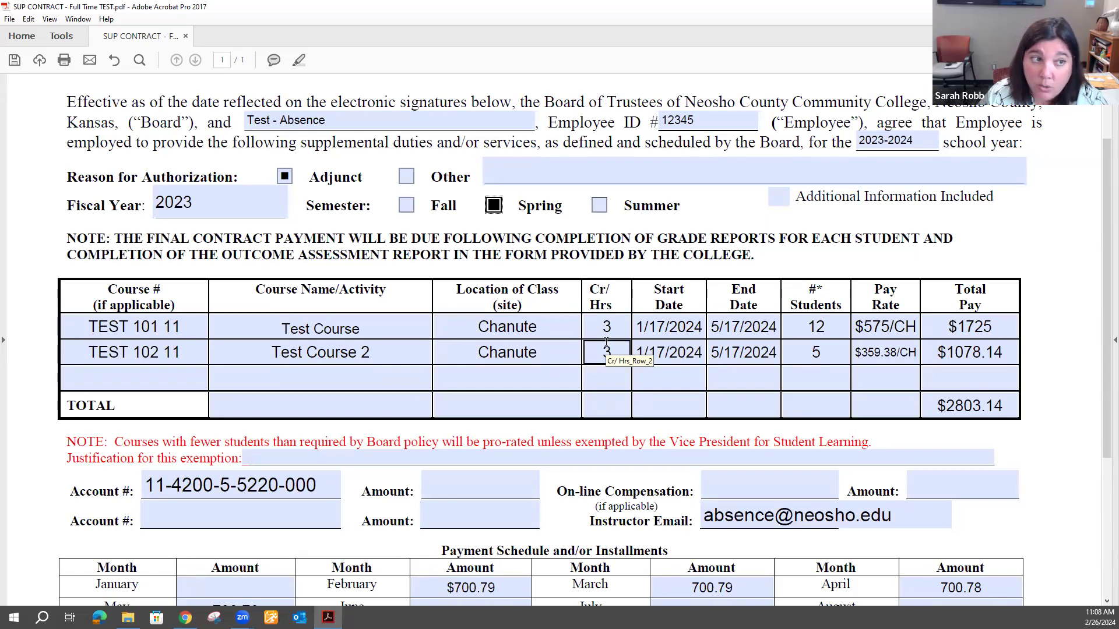
left_click(607, 328)
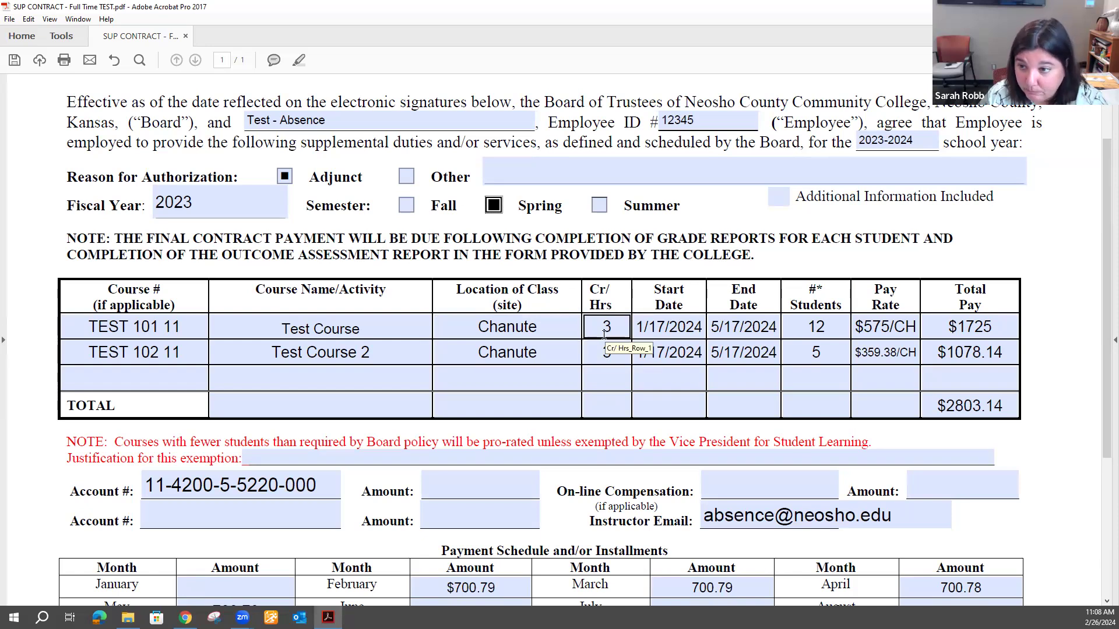
left_click(636, 330)
left_click(734, 326)
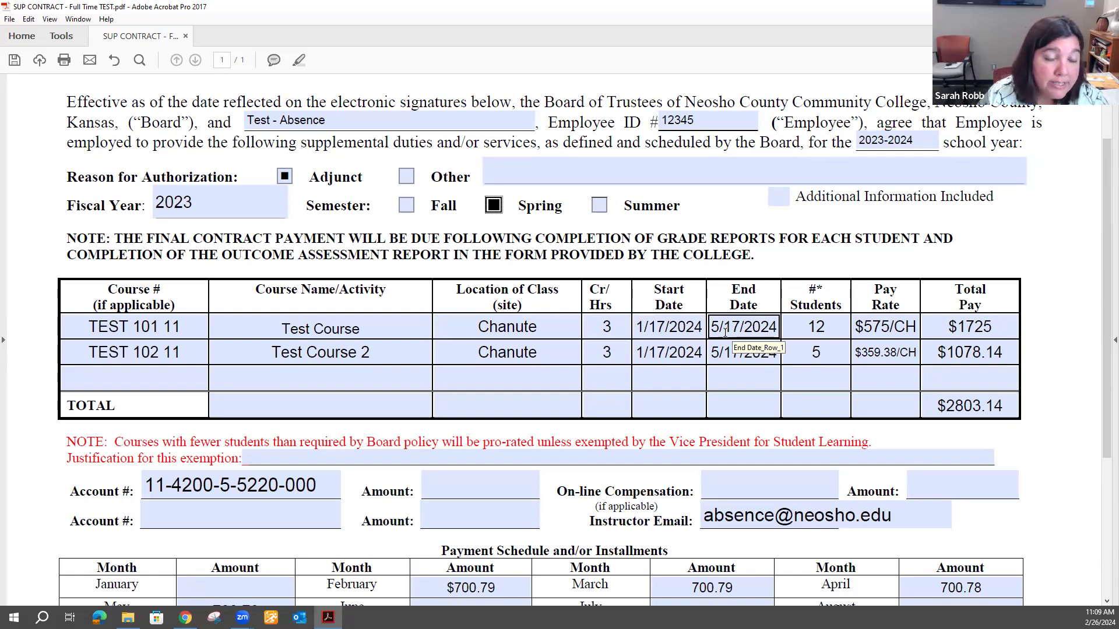
left_click(640, 330)
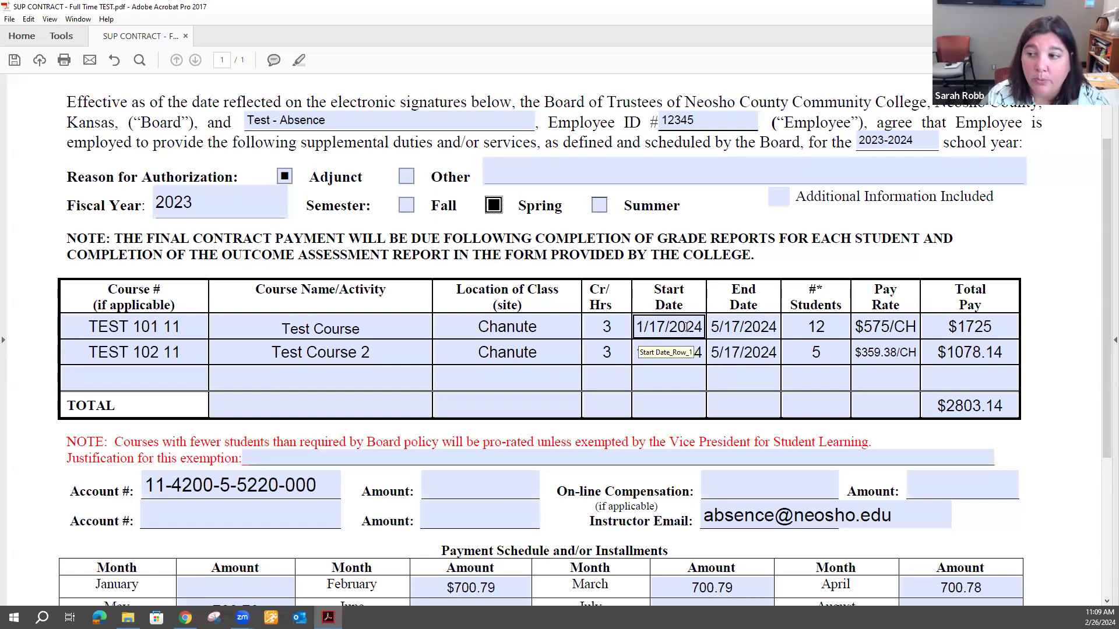
left_click(722, 330)
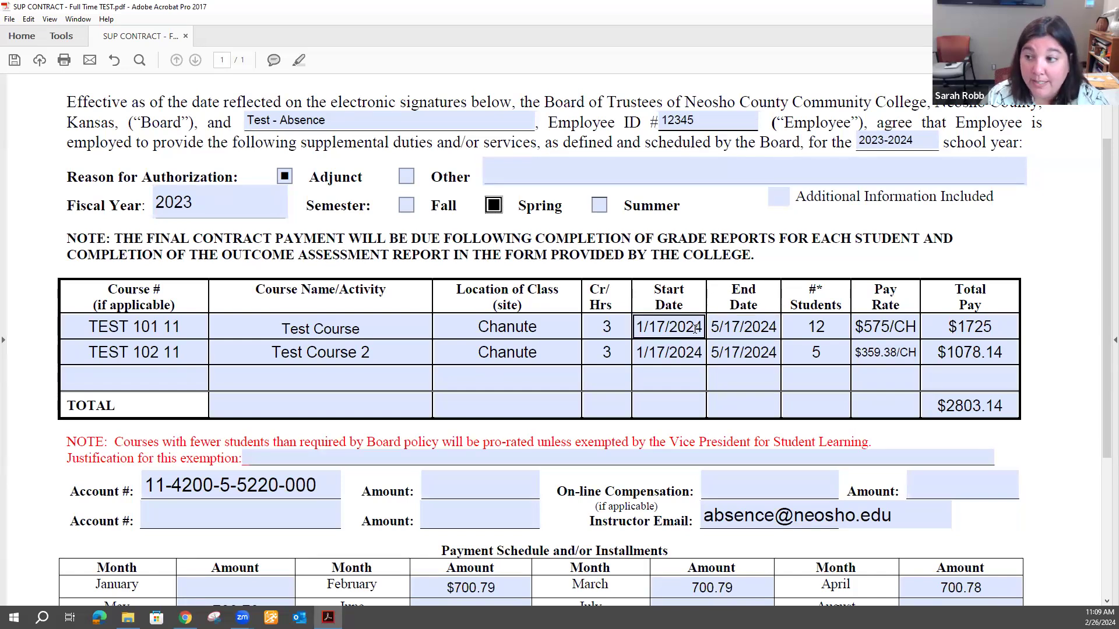
left_click(649, 318)
left_click(729, 326)
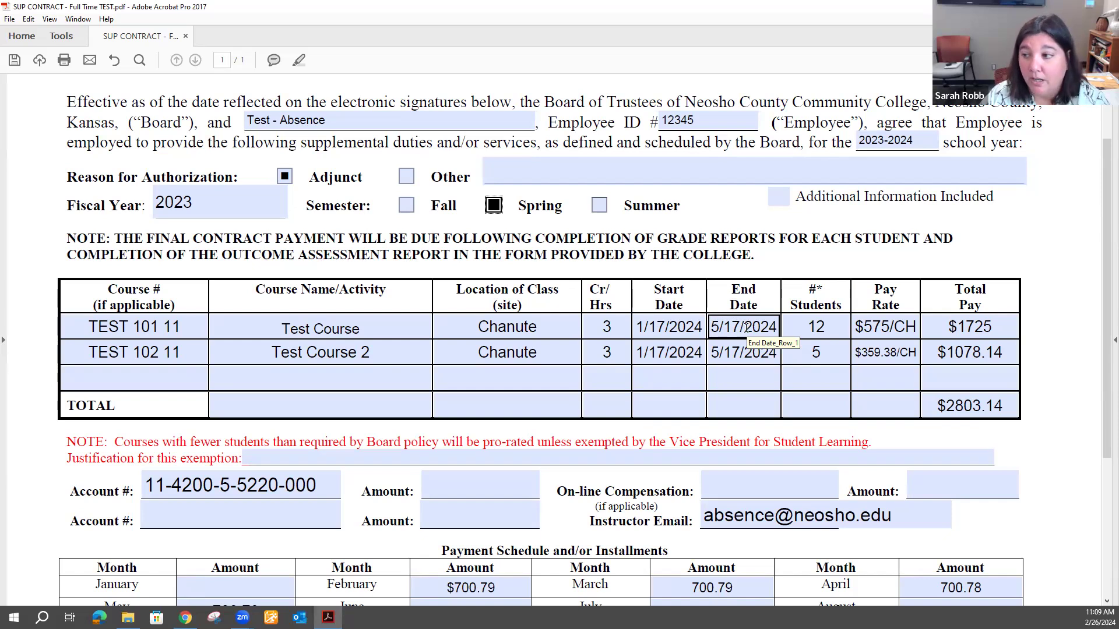
left_click(784, 329)
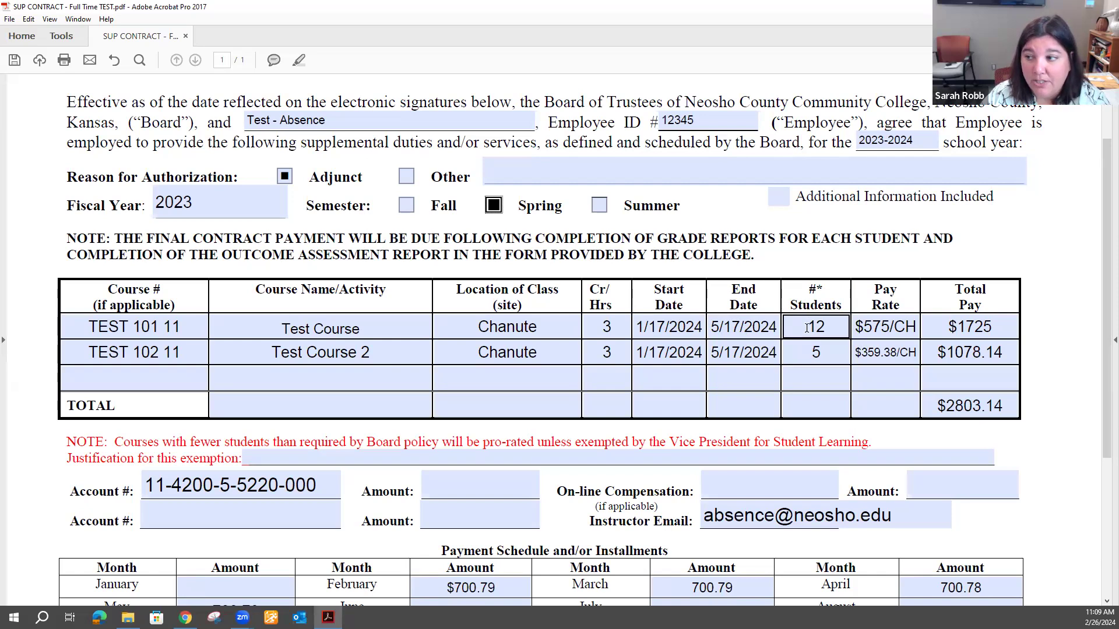
left_click(807, 353)
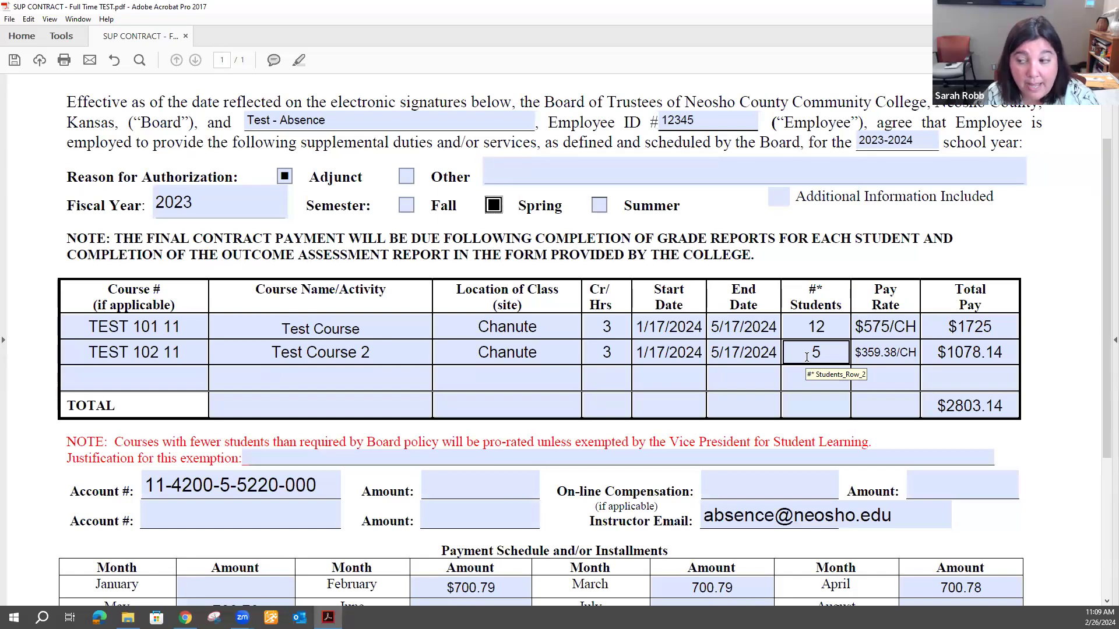
left_click(819, 324)
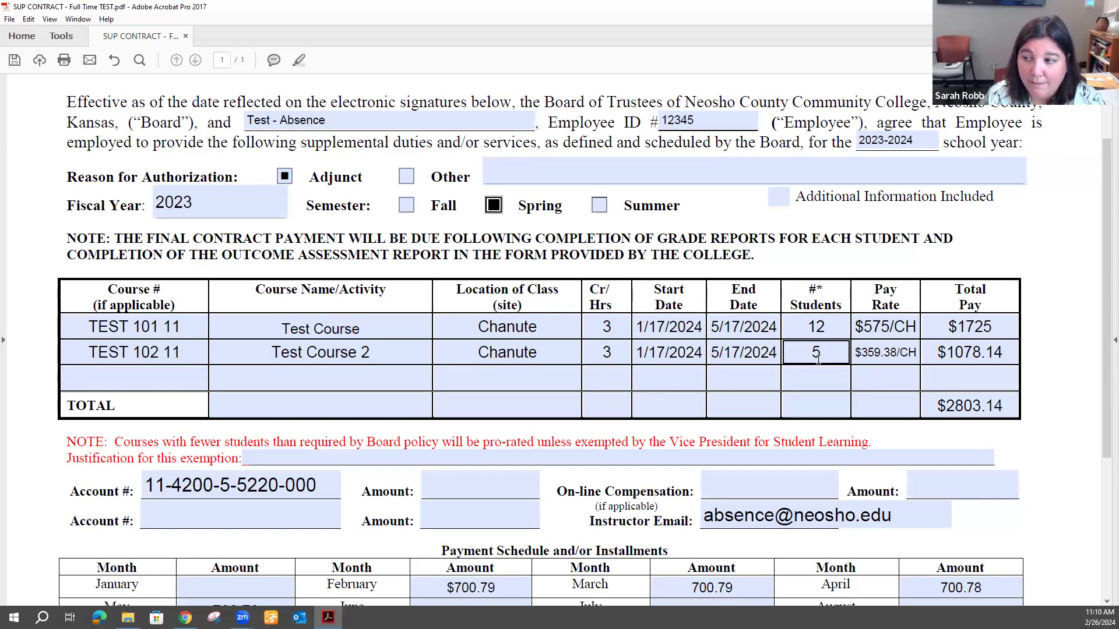
left_click(606, 379)
left_click(605, 401)
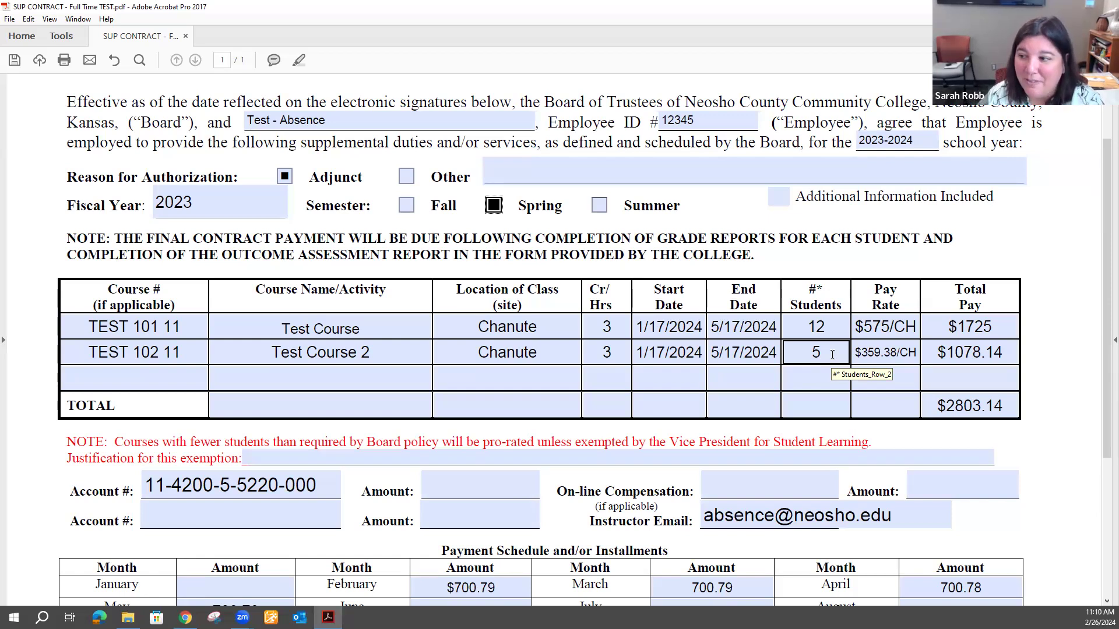
left_click(898, 357)
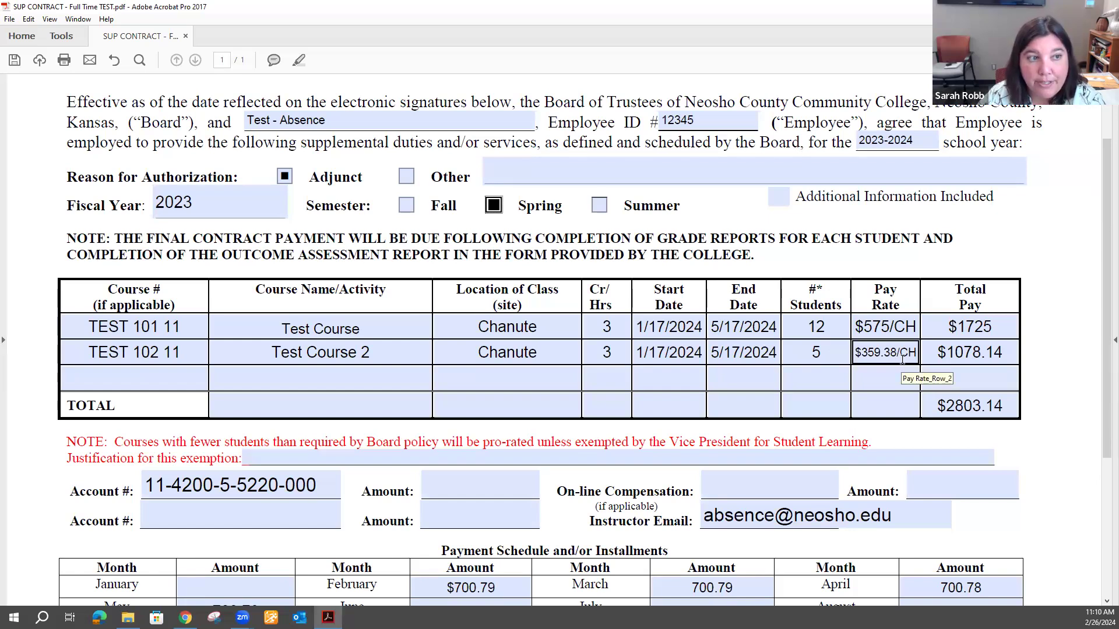
left_click(613, 353)
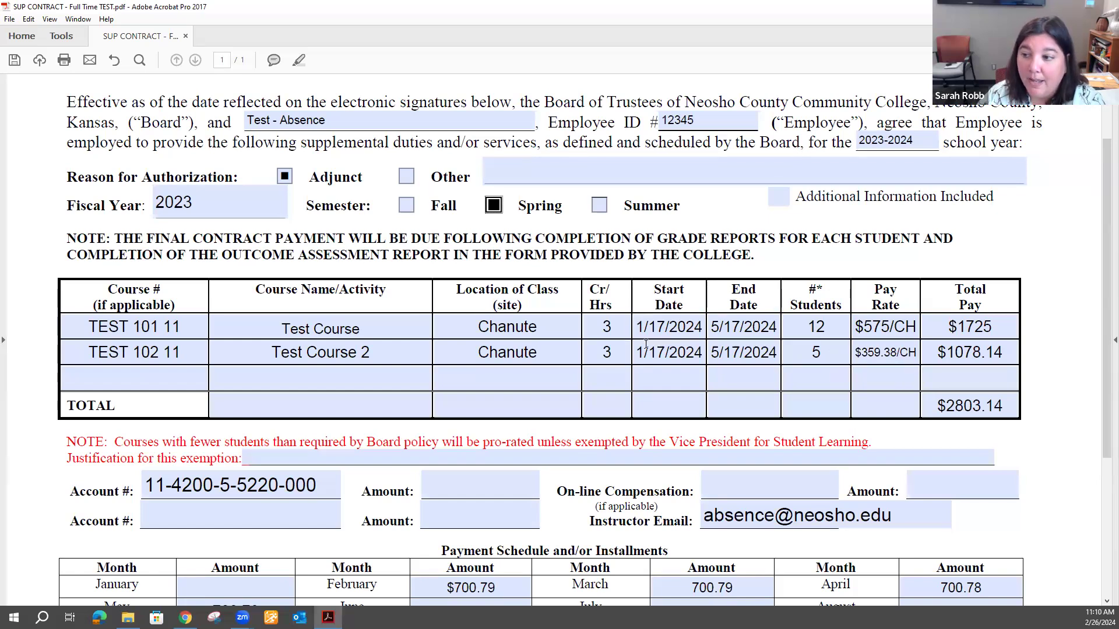
left_click(970, 353)
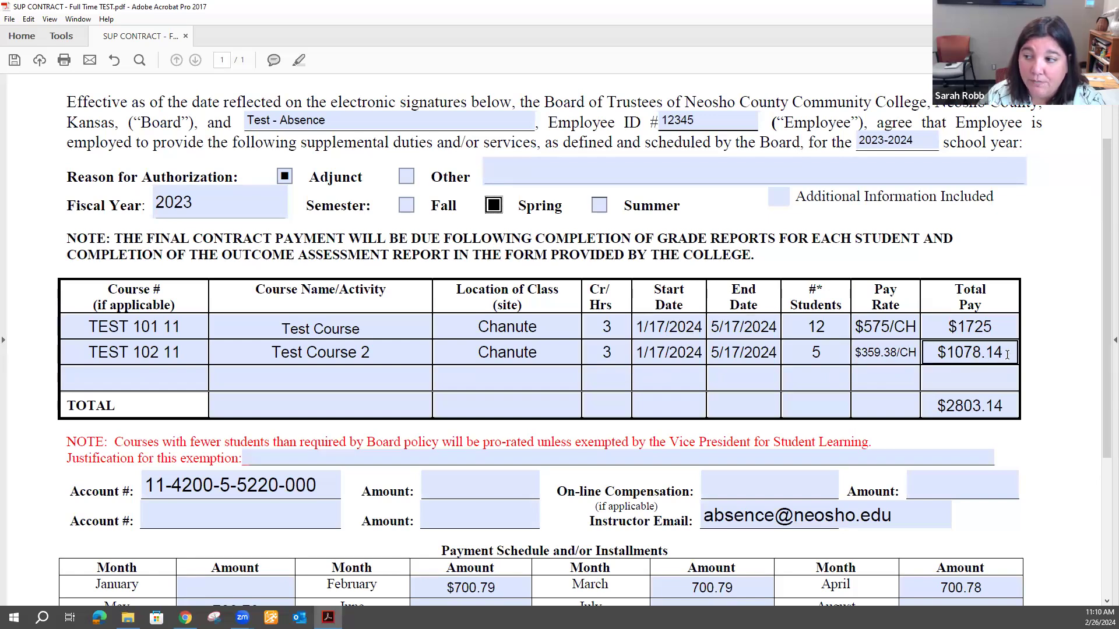
left_click(865, 356)
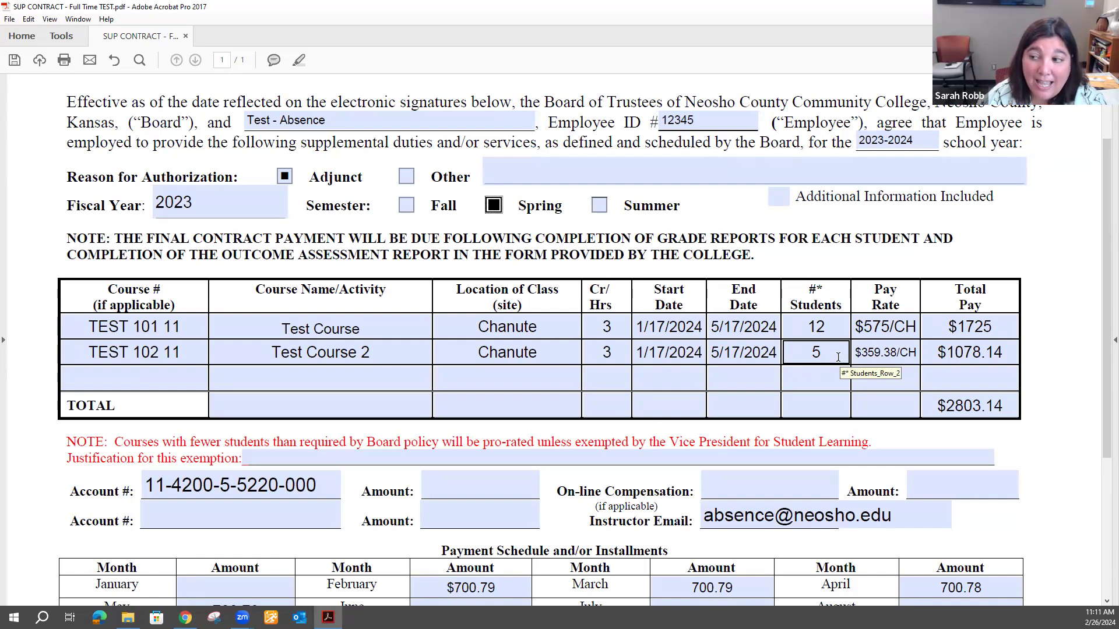
left_click(399, 456)
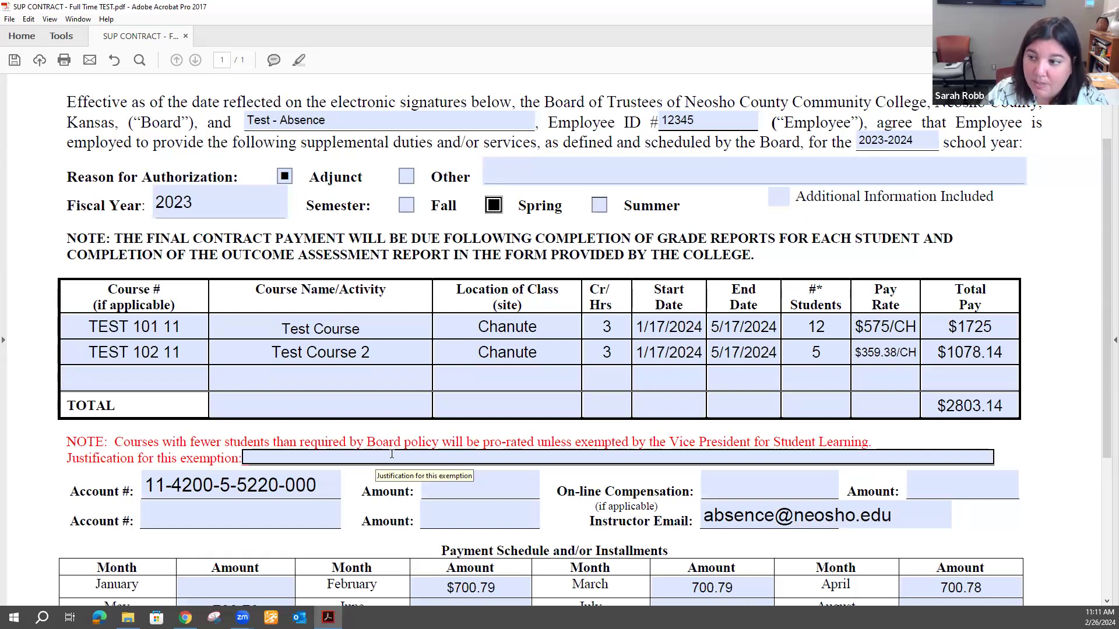
left_click(353, 449)
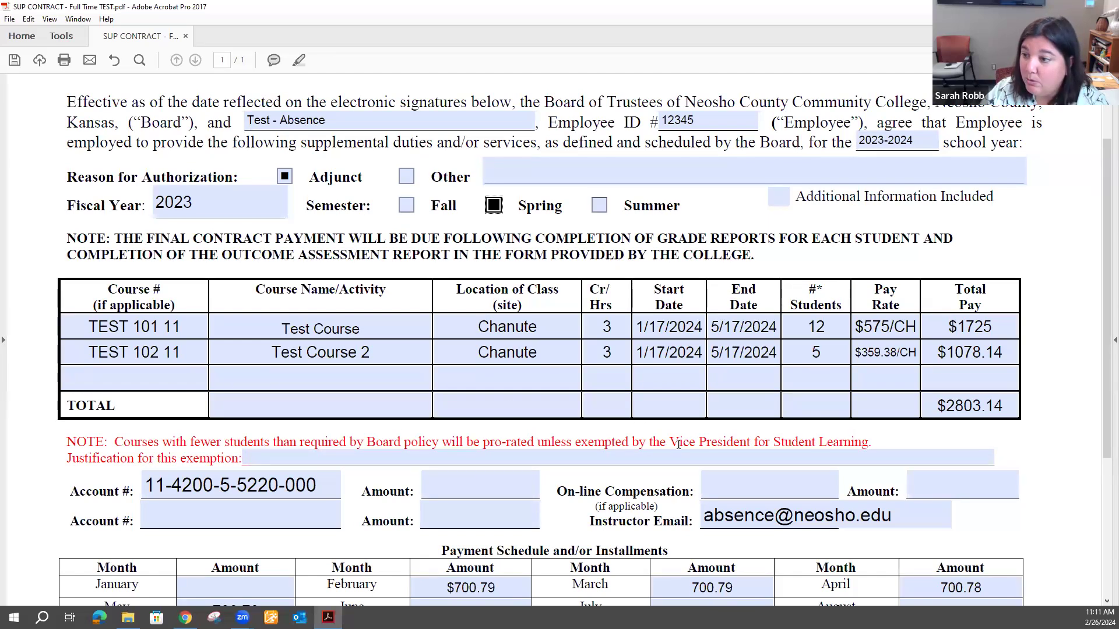
left_click(1011, 317)
left_click(958, 372)
left_click(1011, 320)
left_click(1000, 351)
left_click(999, 407)
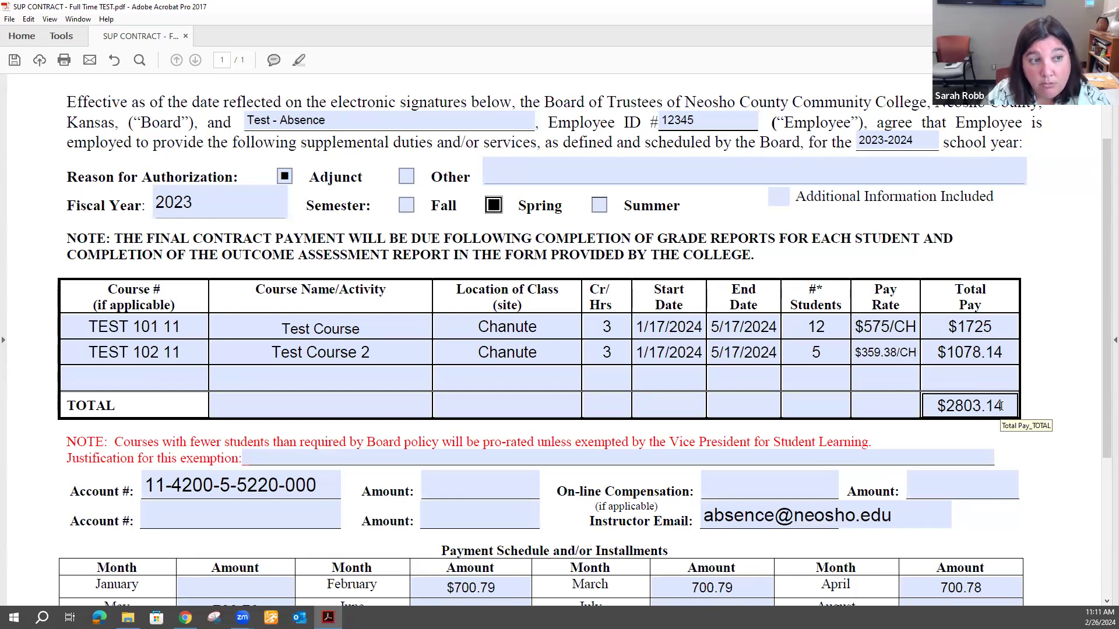
left_click(177, 378)
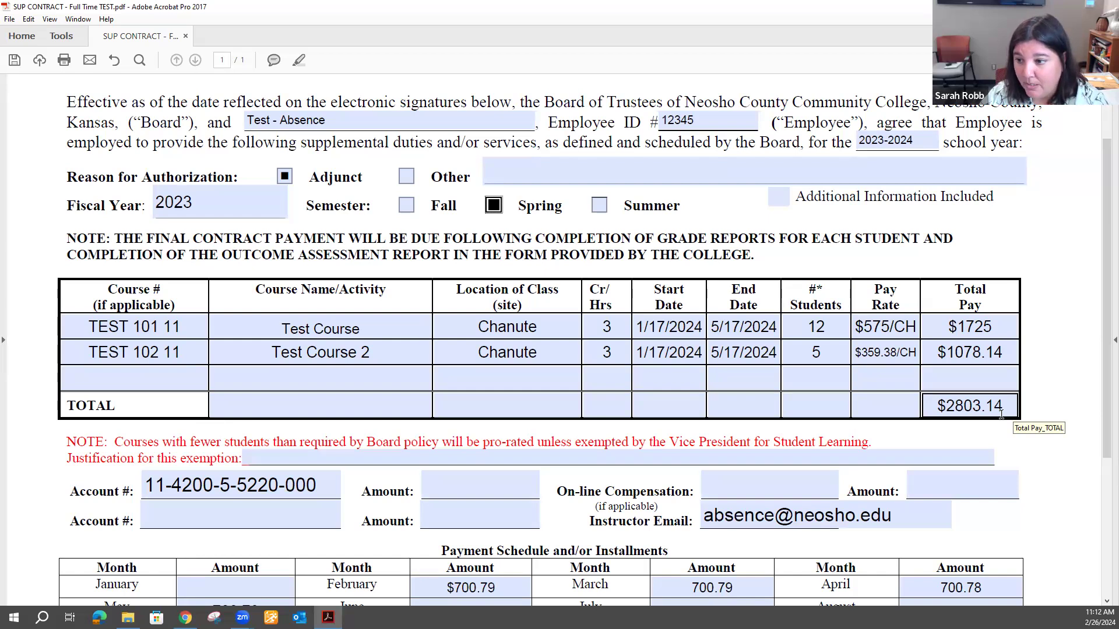
scroll(1001, 414, "down", 3)
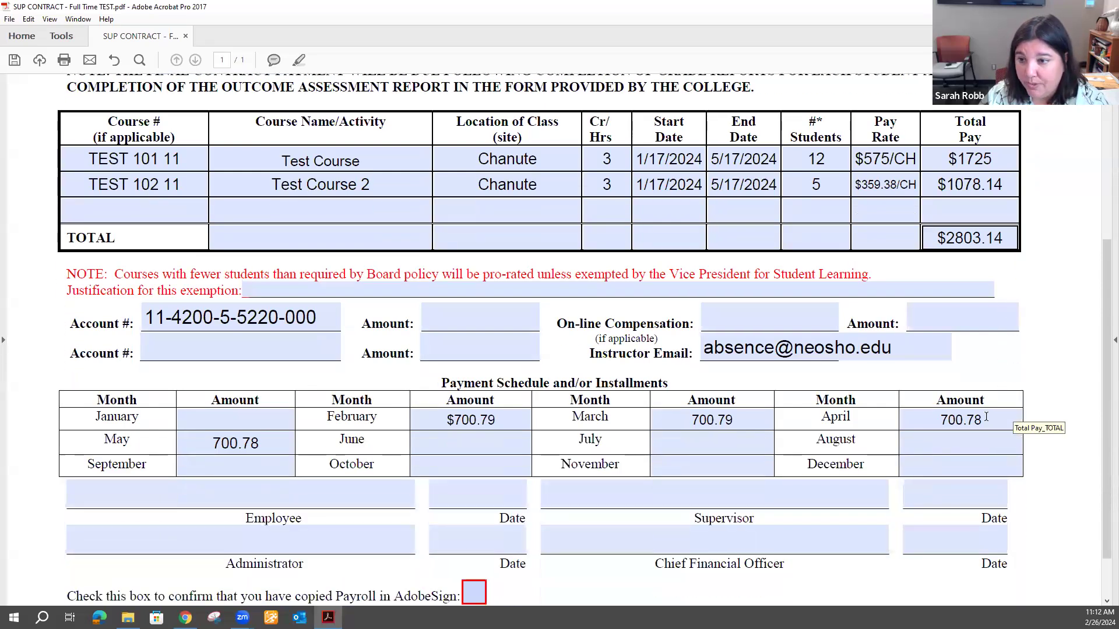
left_click(508, 329)
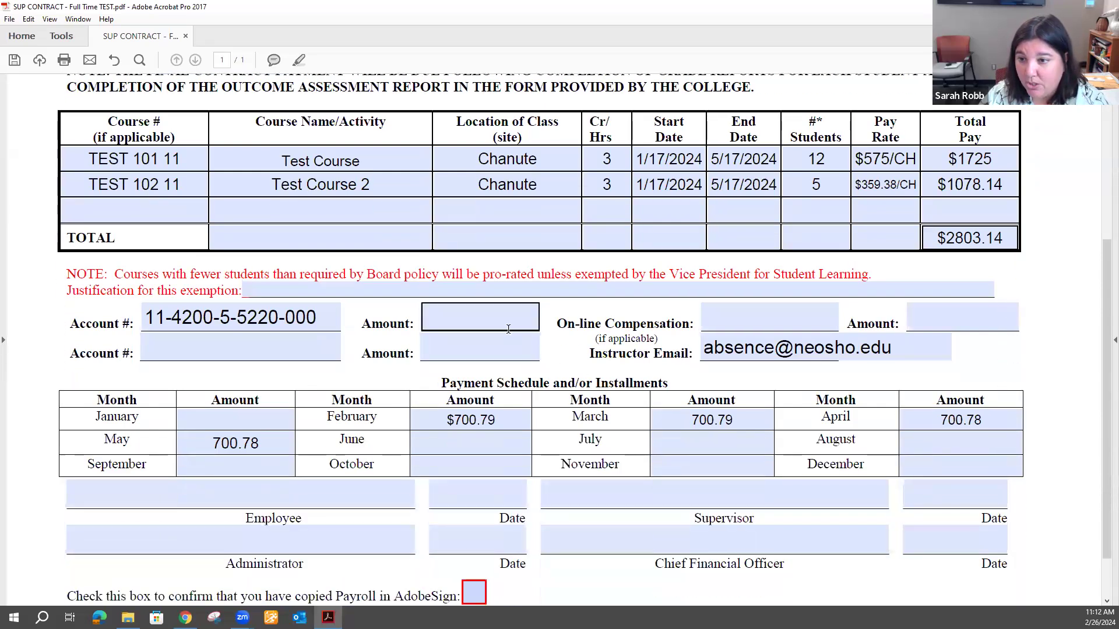
left_click(453, 315)
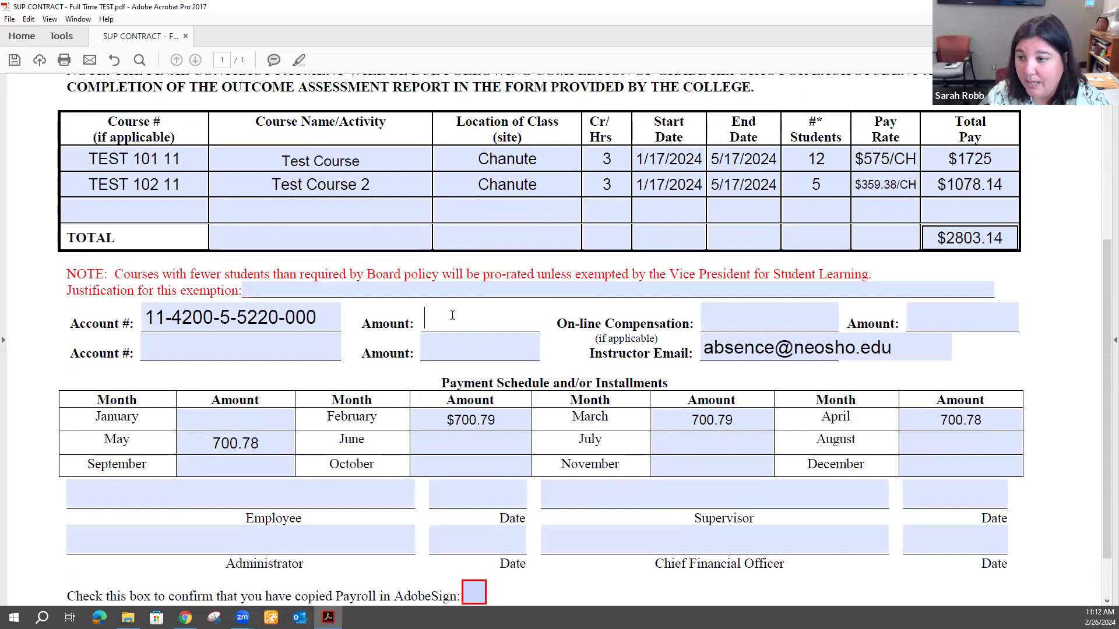
type("2803.14")
left_click(425, 317)
type("$")
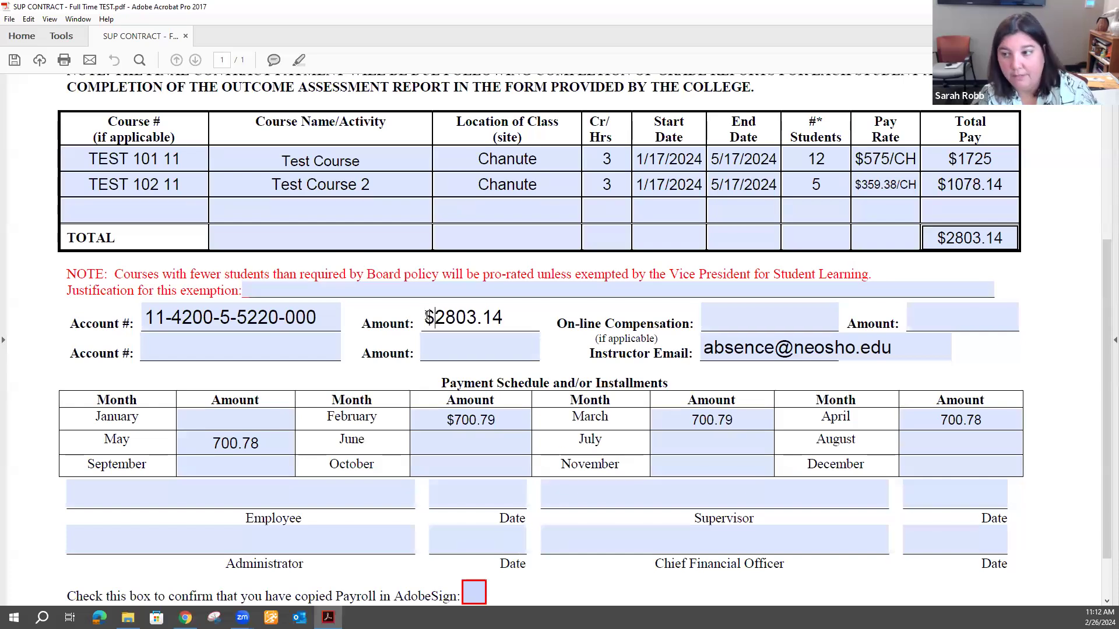
left_click(481, 344)
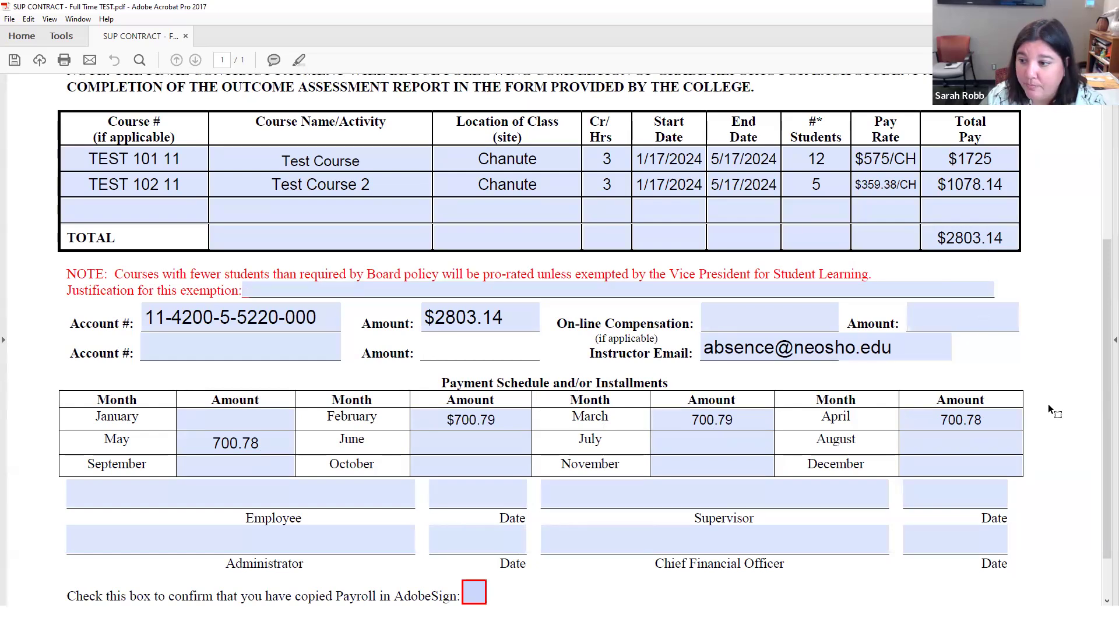
Minimize Acrobat and the FORMS folder to reveal the Contract Basics slide.
scroll(1048, 405, "down", 3)
scroll(1047, 408, "up", 9)
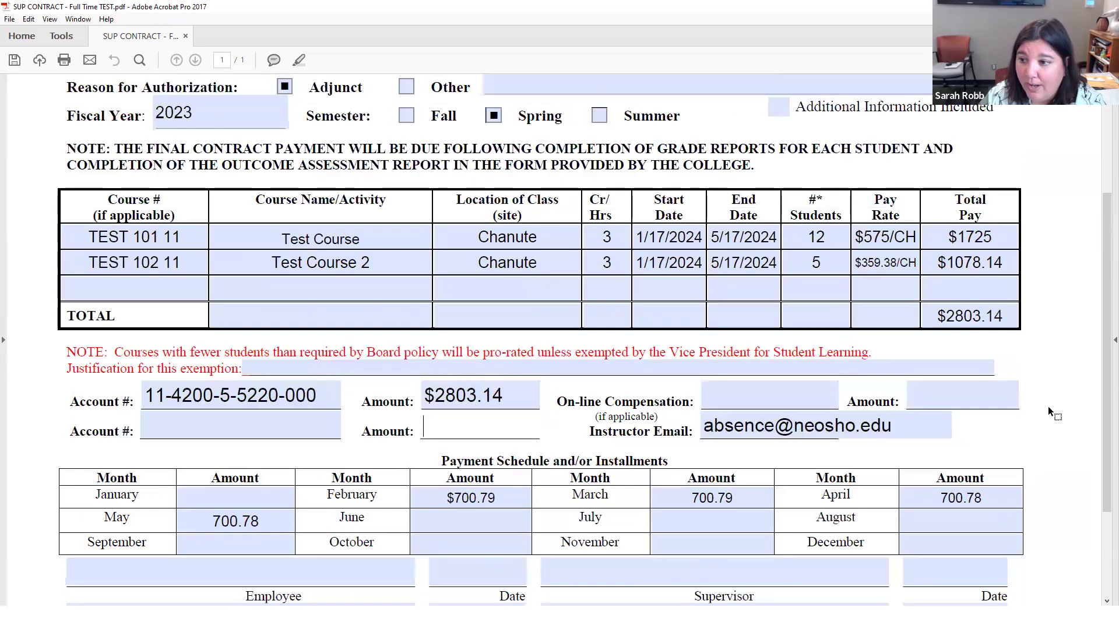
scroll(1048, 407, "up", 4)
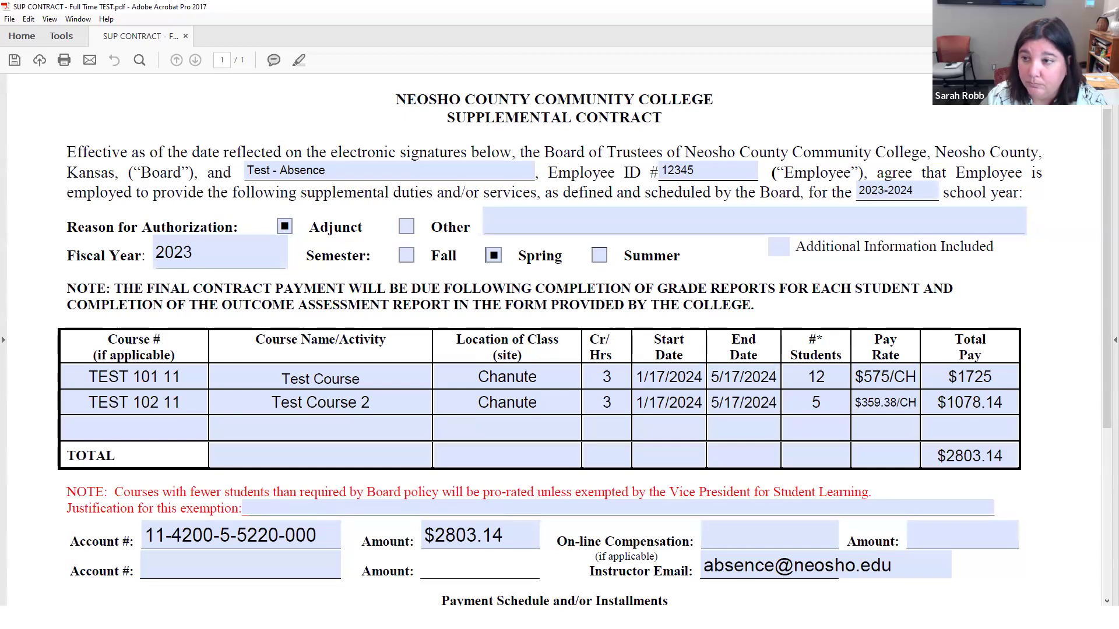
left_click(1052, 7)
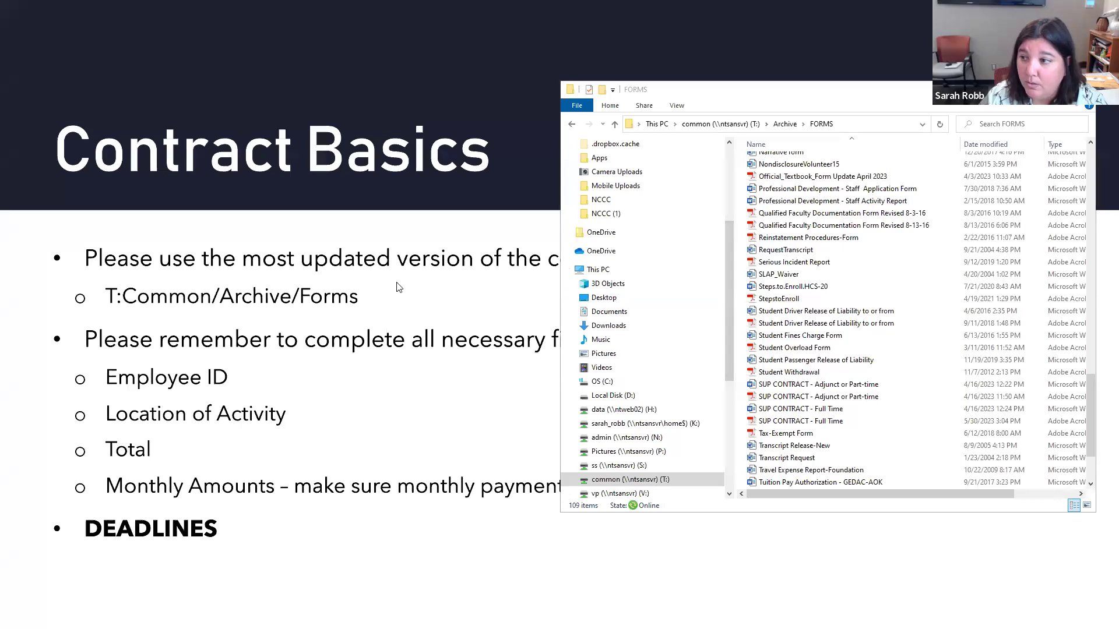
left_click(1029, 89)
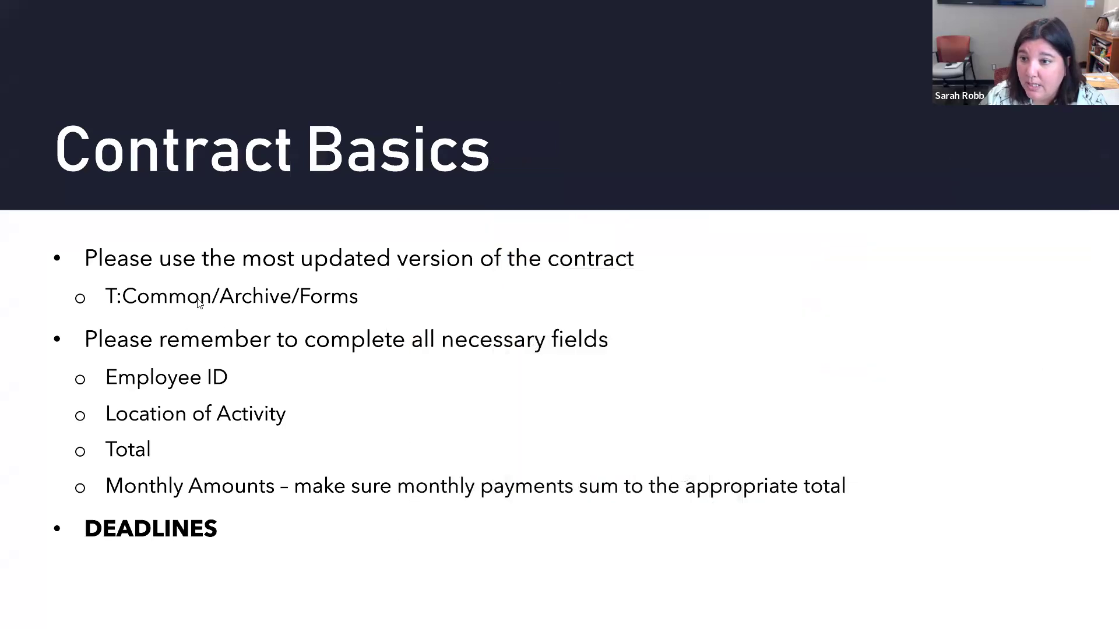
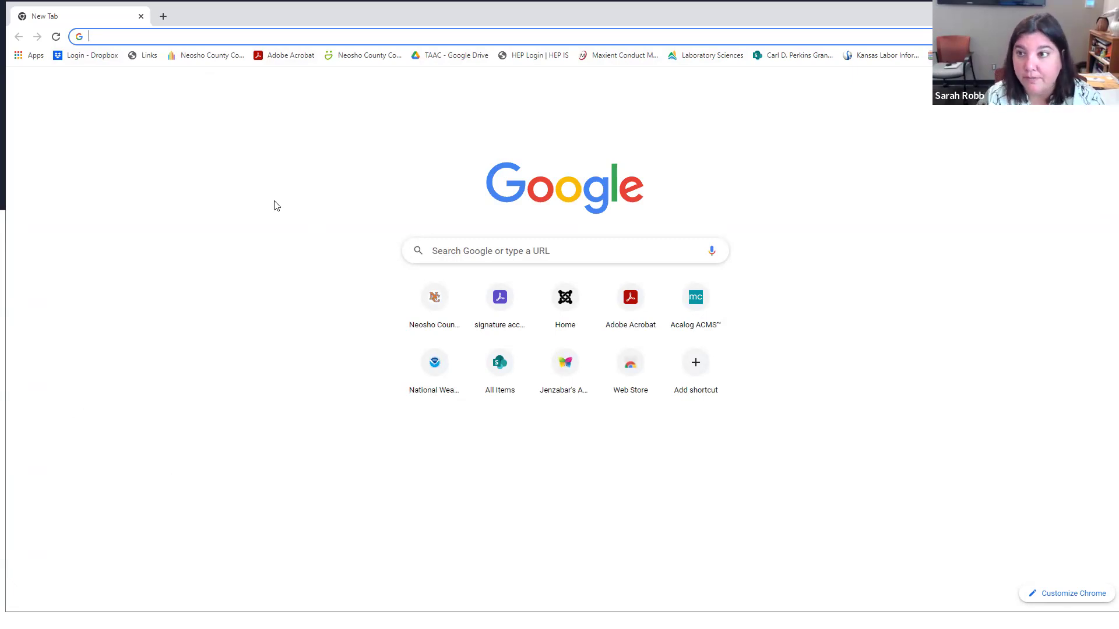
Open Adobe Acrobat from the bookmark and sign out from the account avatar menu.
left_click(285, 56)
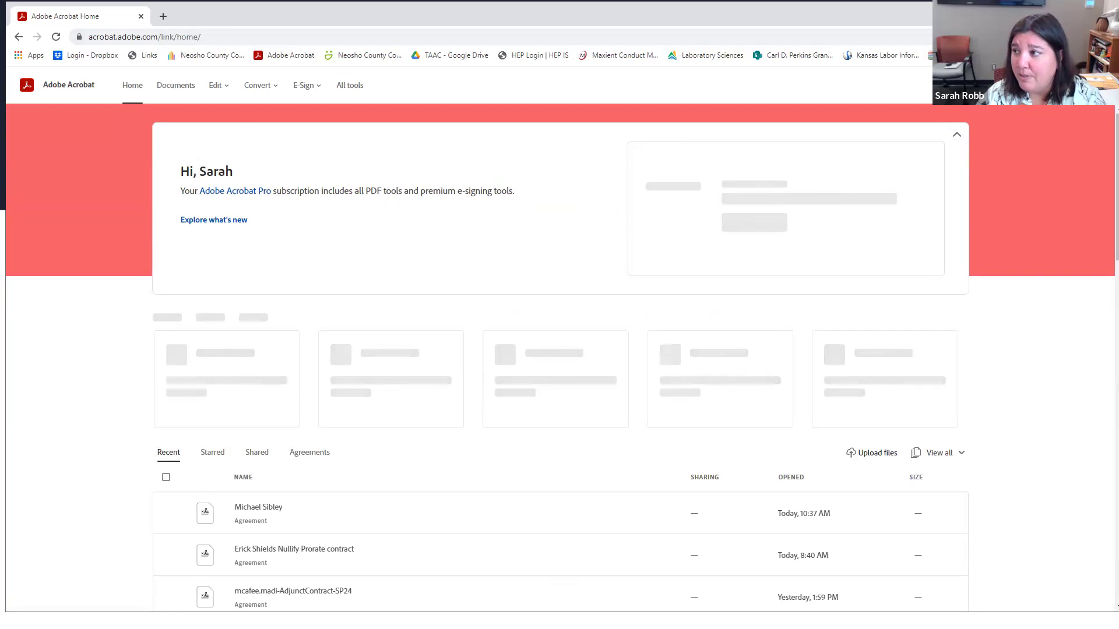
left_click(1098, 85)
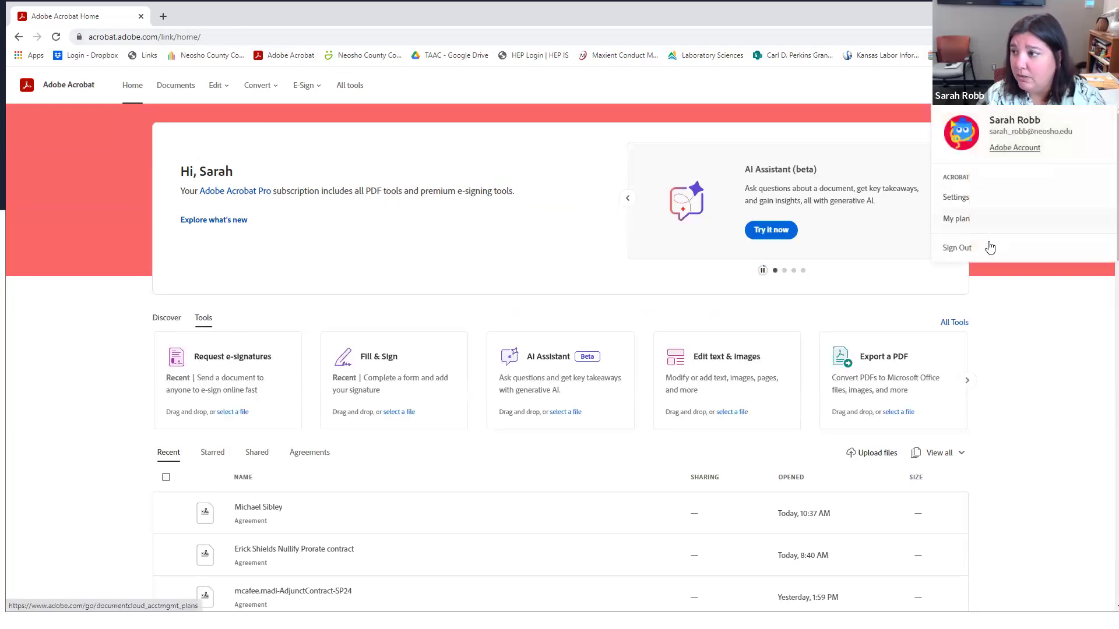
left_click(983, 250)
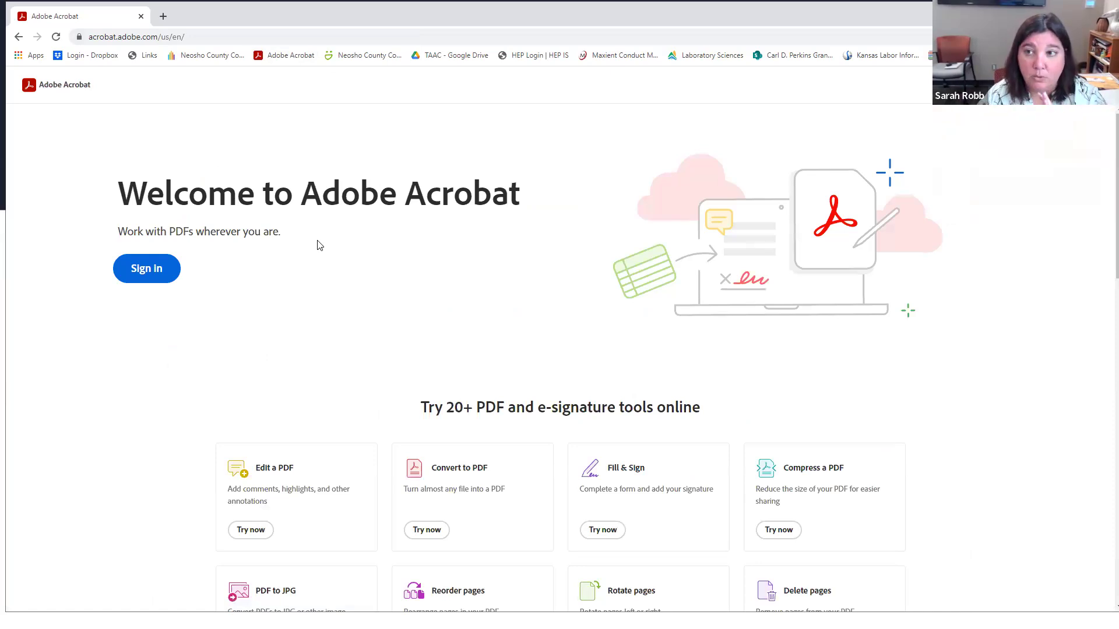
Begin signing in to Acrobat with the college email address and continue.
left_click(196, 38)
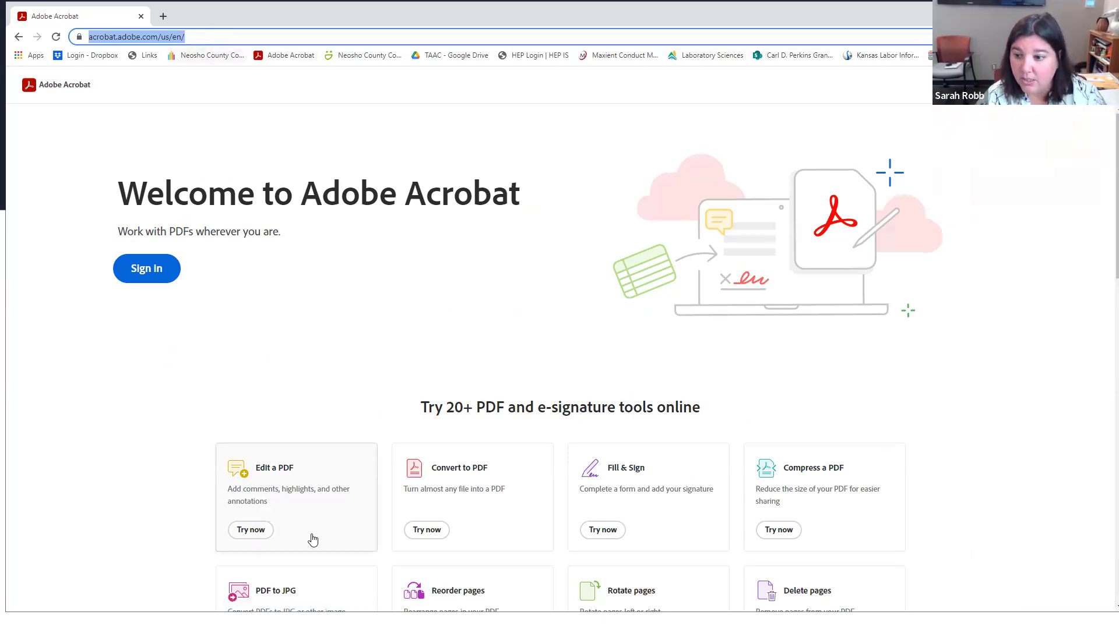
key("alt+Tab")
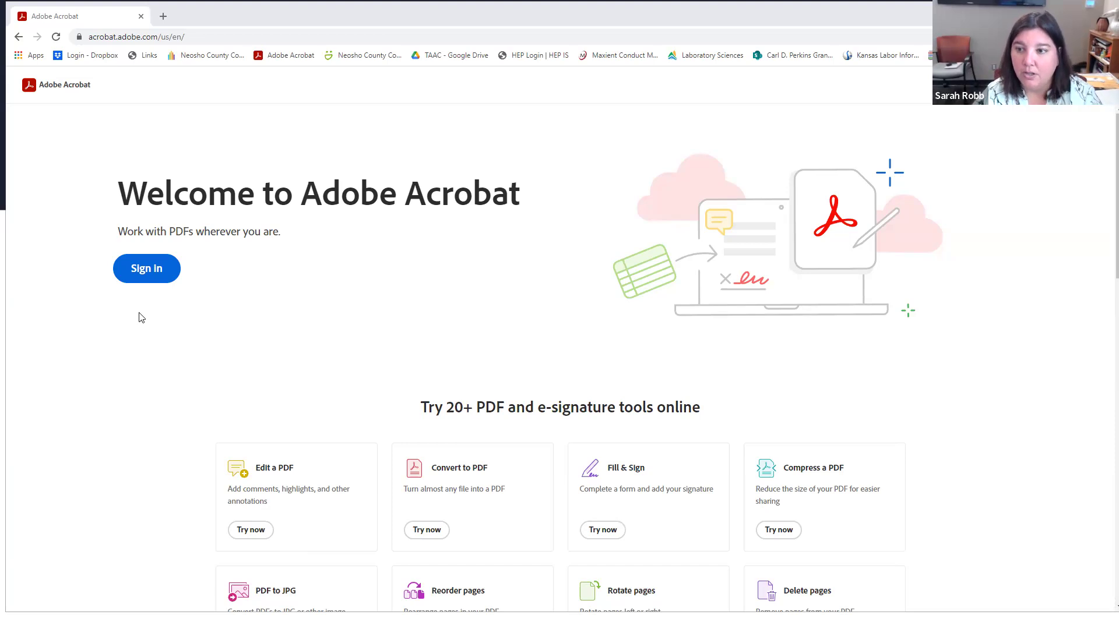
left_click(125, 277)
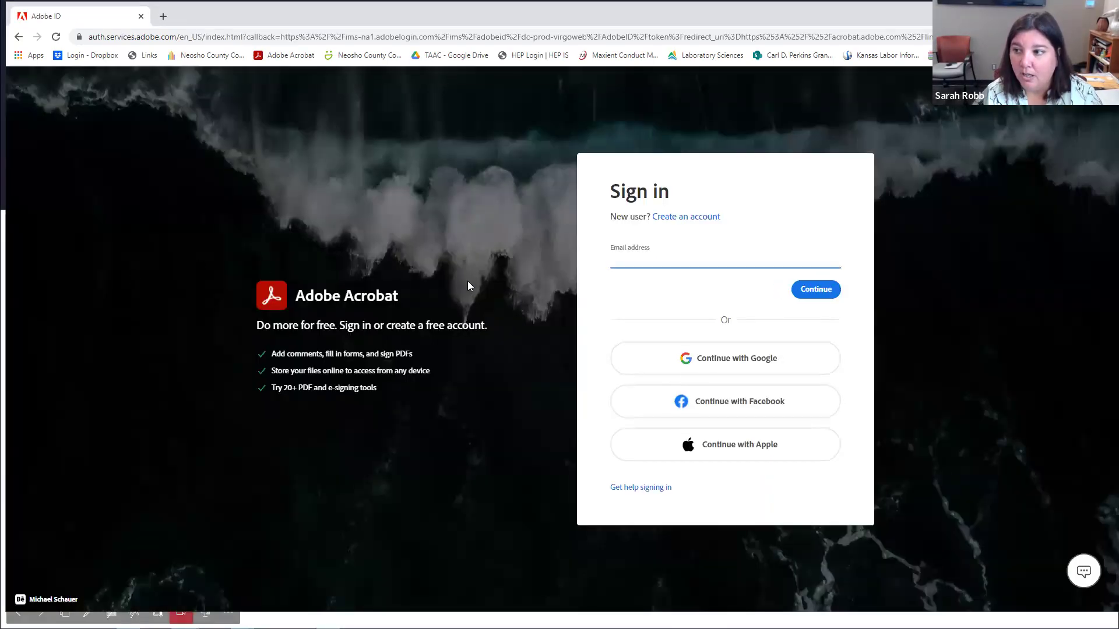
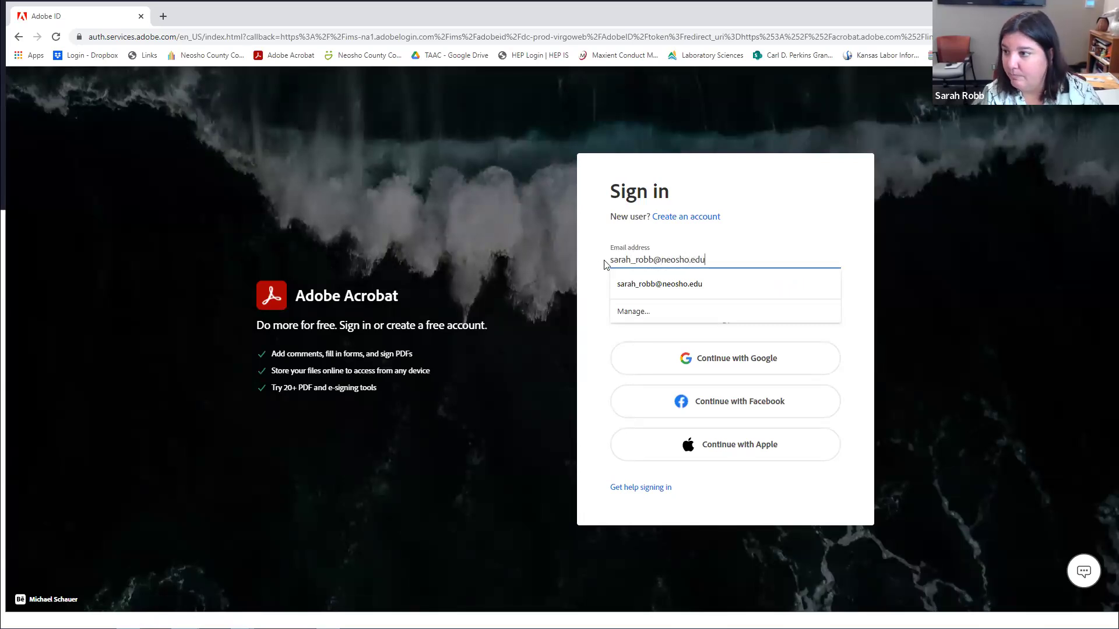
left_click_drag(609, 262, 887, 249)
left_click(868, 259)
left_click(826, 289)
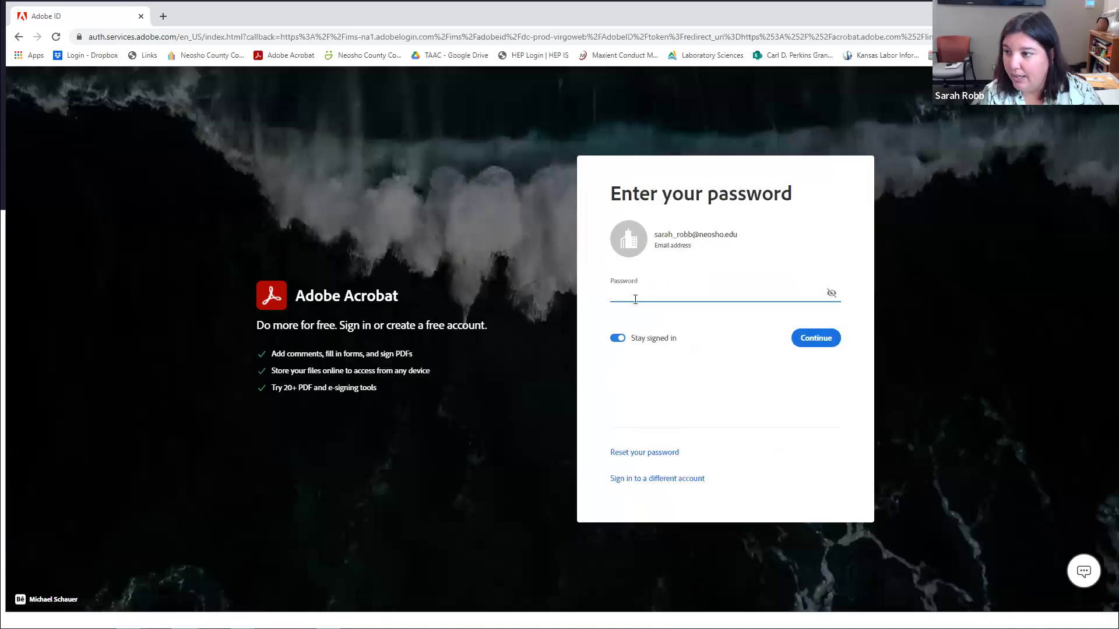
Enter the account password and choose the second Neosho County Community College profile.
type("•••••••••")
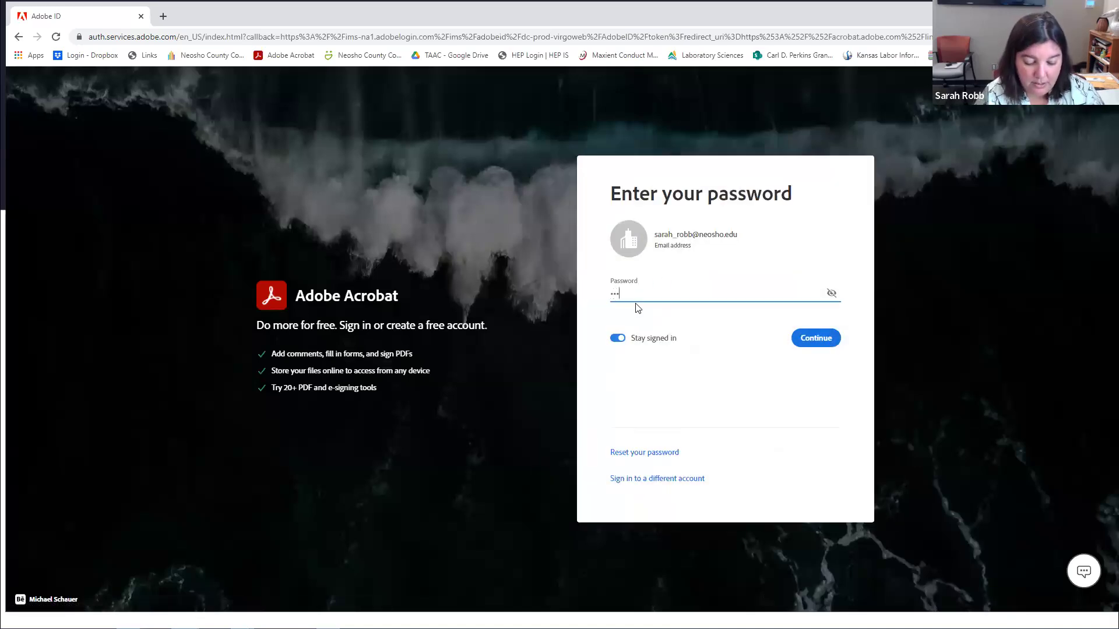
type("••")
key("Return")
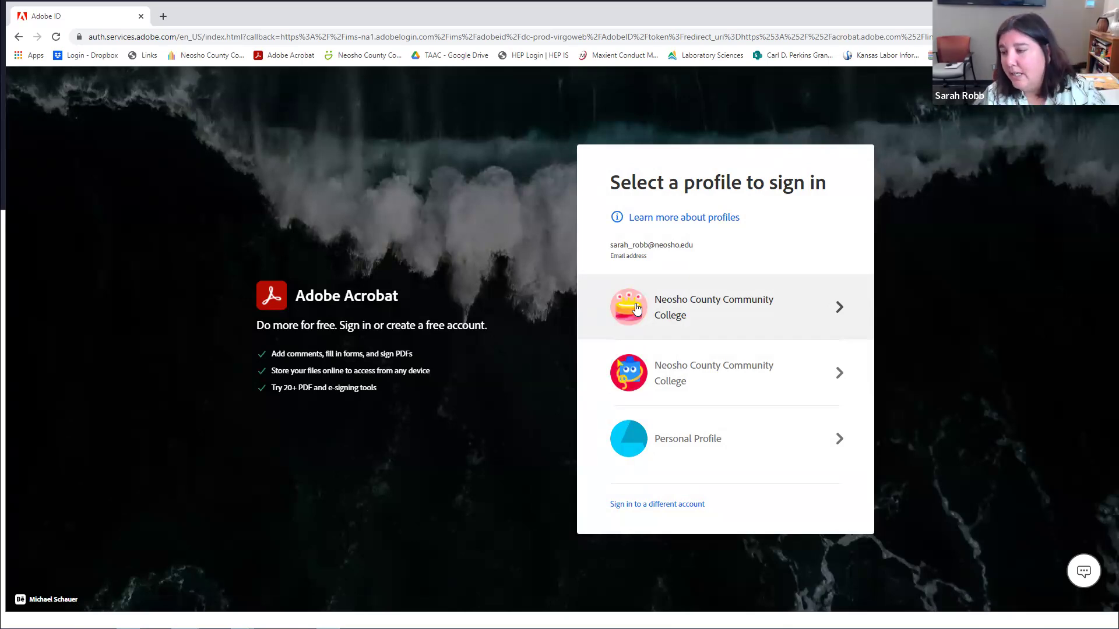
left_click(636, 386)
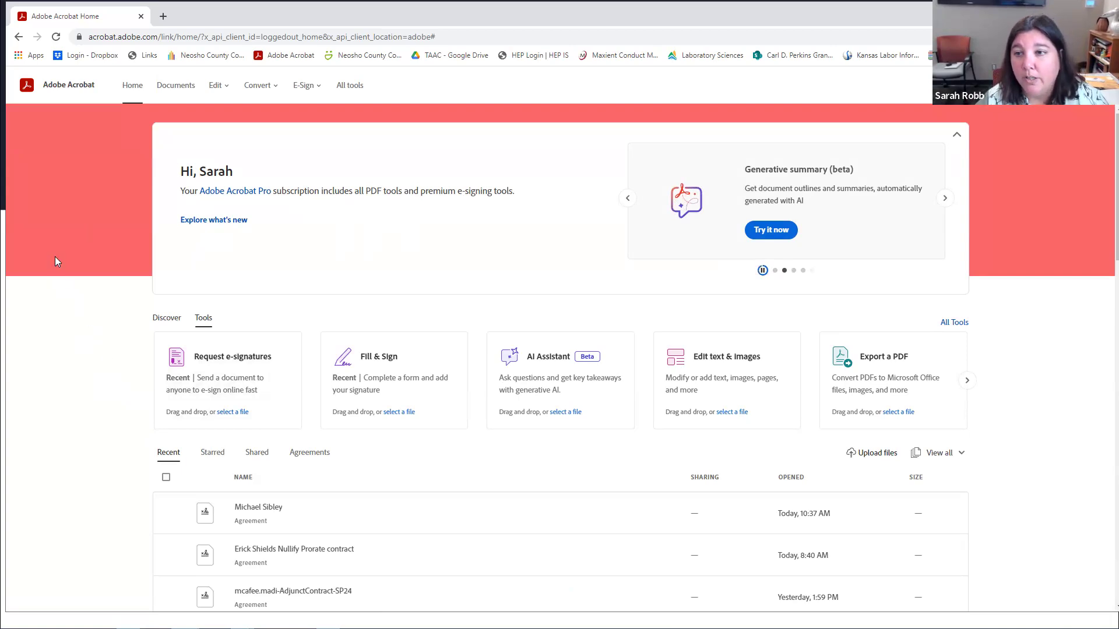
Look at the Documents list, then go back to the Acrobat Home page.
left_click(173, 93)
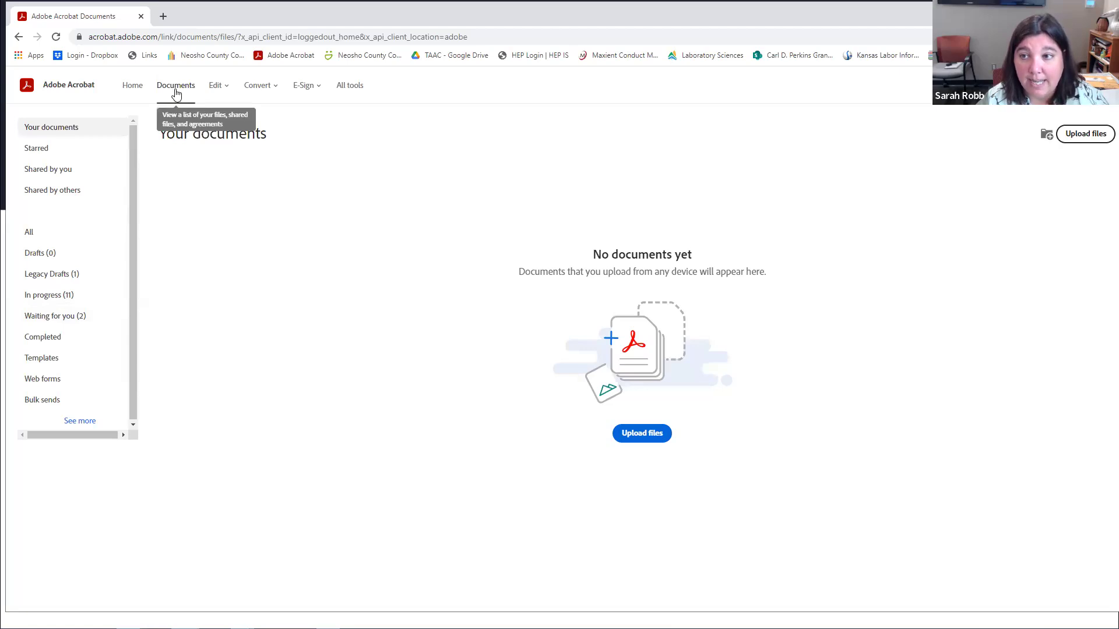
left_click(134, 88)
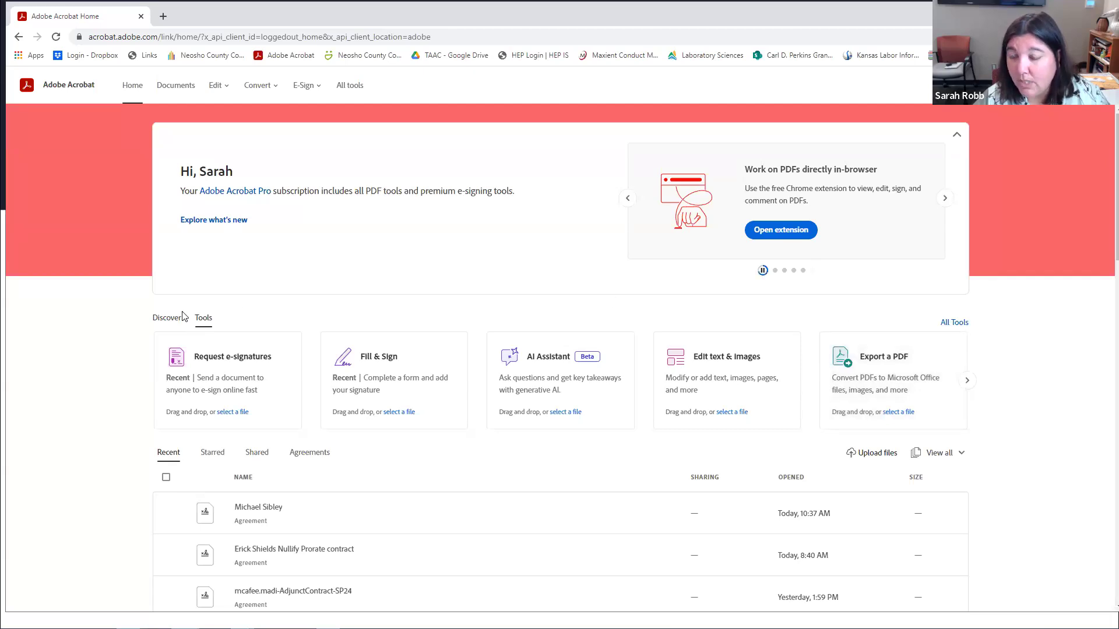
Check the E-Sign menu and Documents, then launch Request e-signatures from Home.
left_click(305, 85)
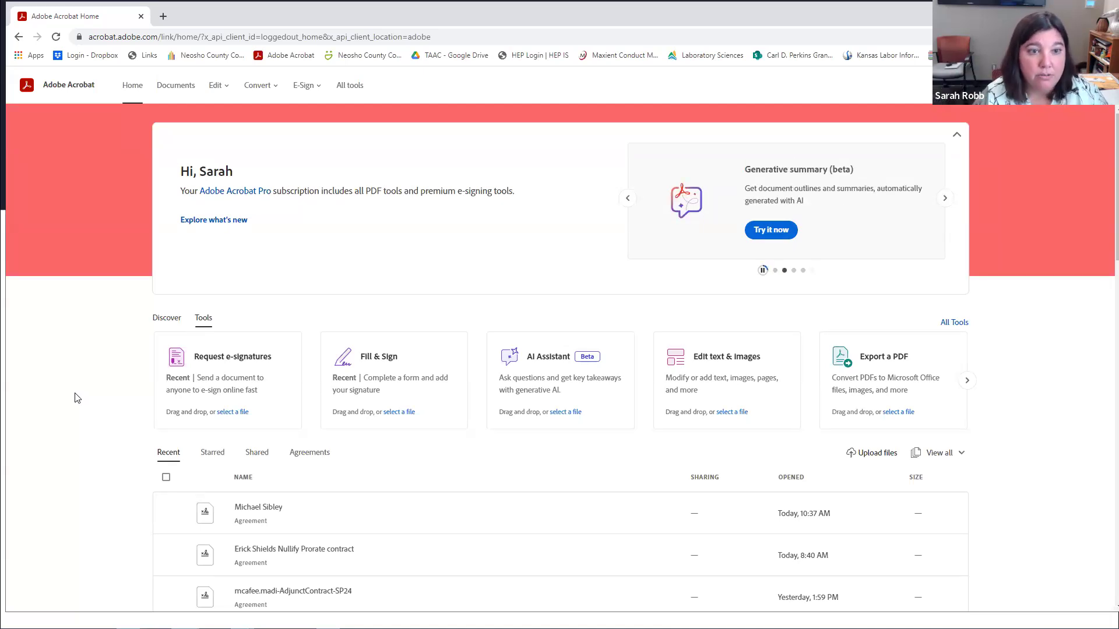
left_click(177, 87)
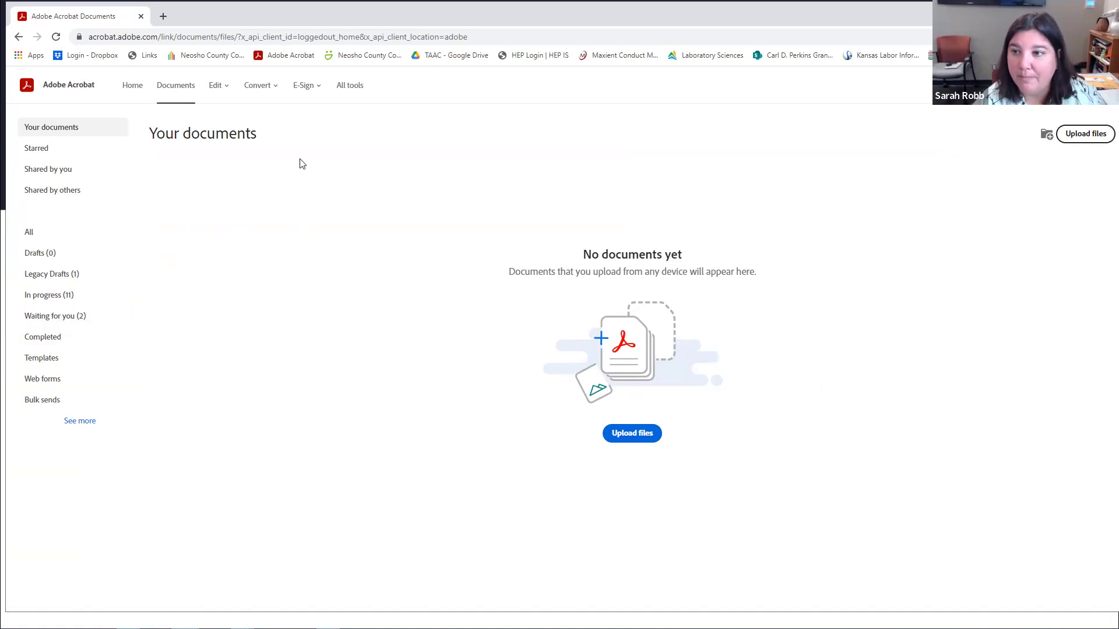
left_click(135, 95)
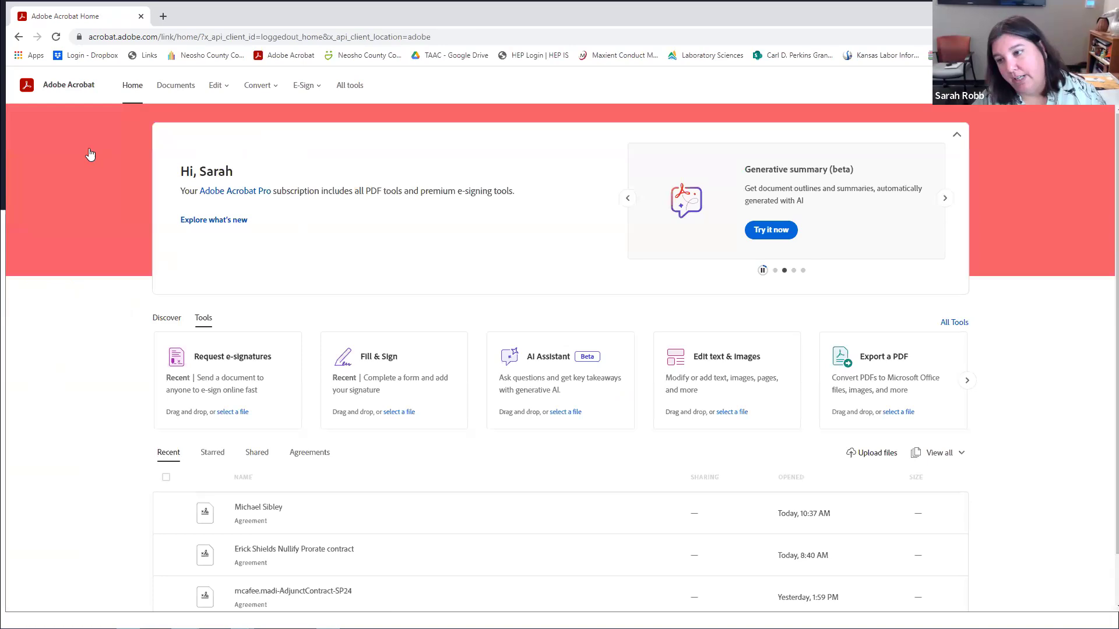
left_click(222, 379)
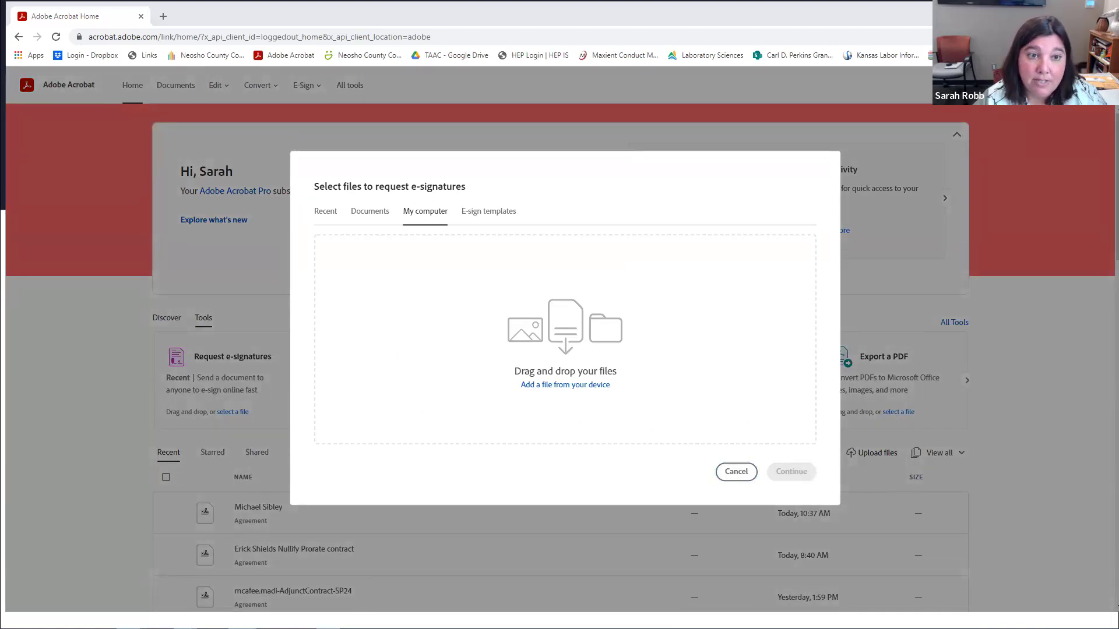
Drag the SUP CONTRACT - Full Time TEST PDF from the desktop into the upload area.
left_click_drag(12, 454, 470, 329)
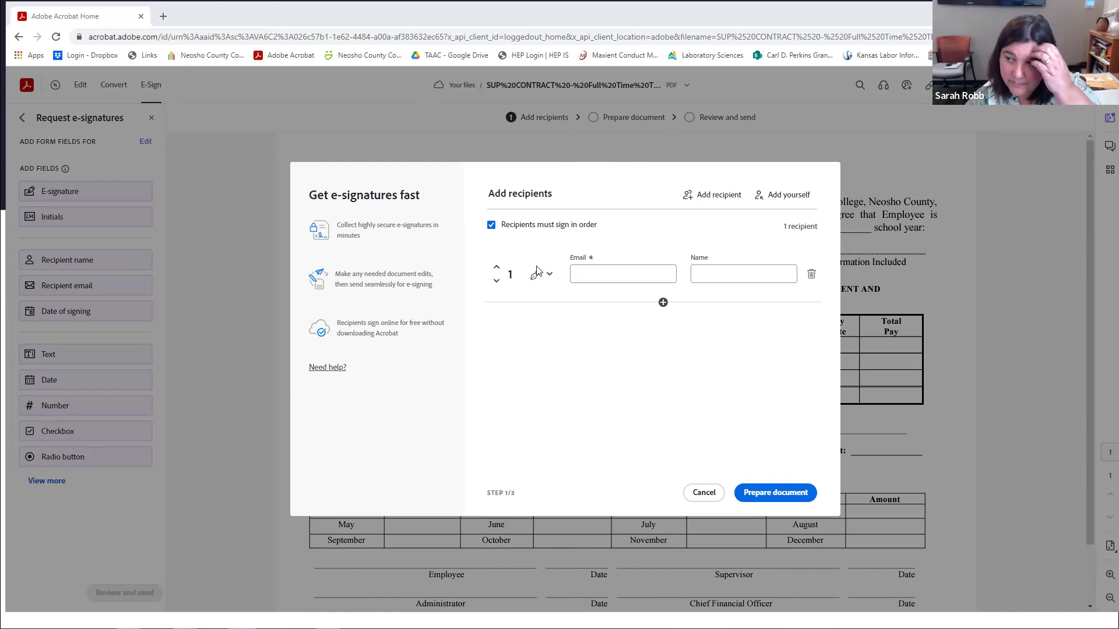
Add the Absence account as first recipient with its suggested email and name 'Absence'.
left_click(593, 277)
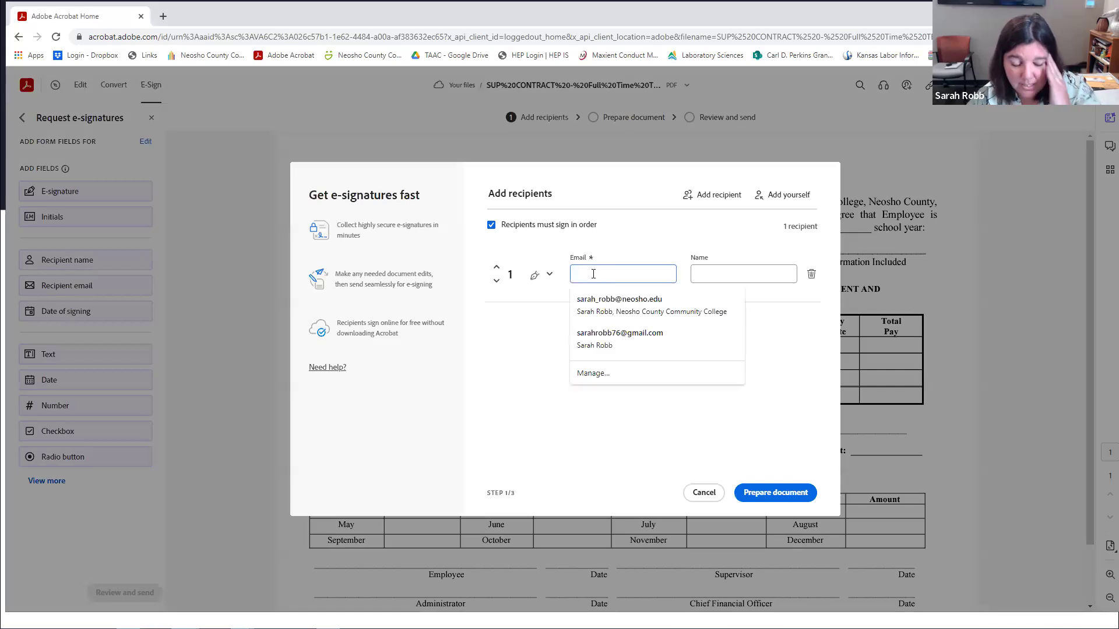
type("ab")
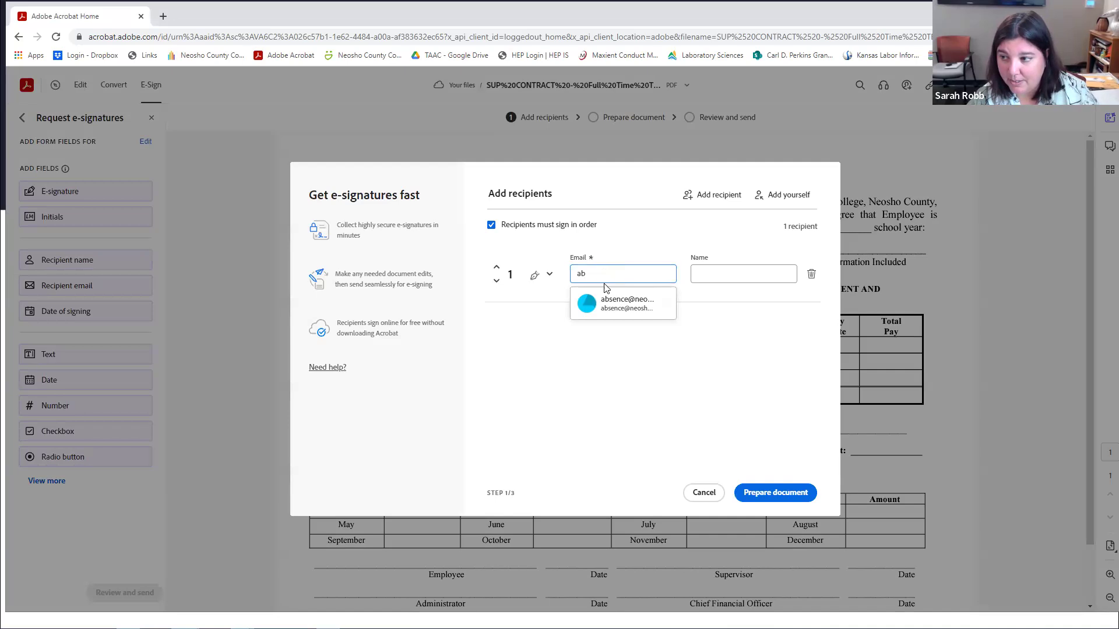
left_click(609, 303)
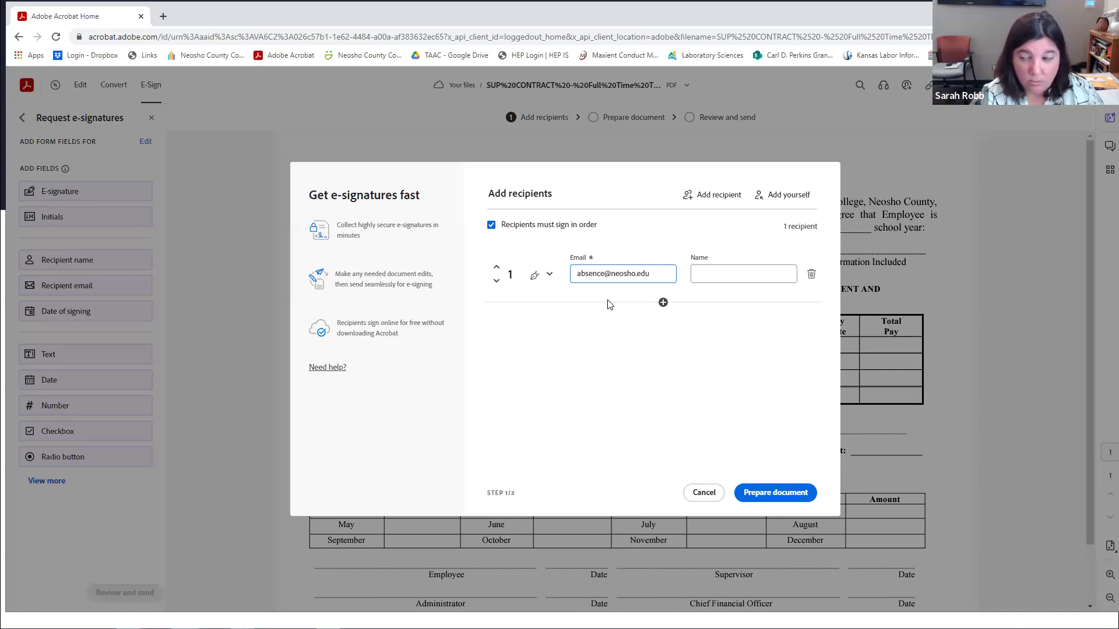
left_click(730, 274)
type("Absence")
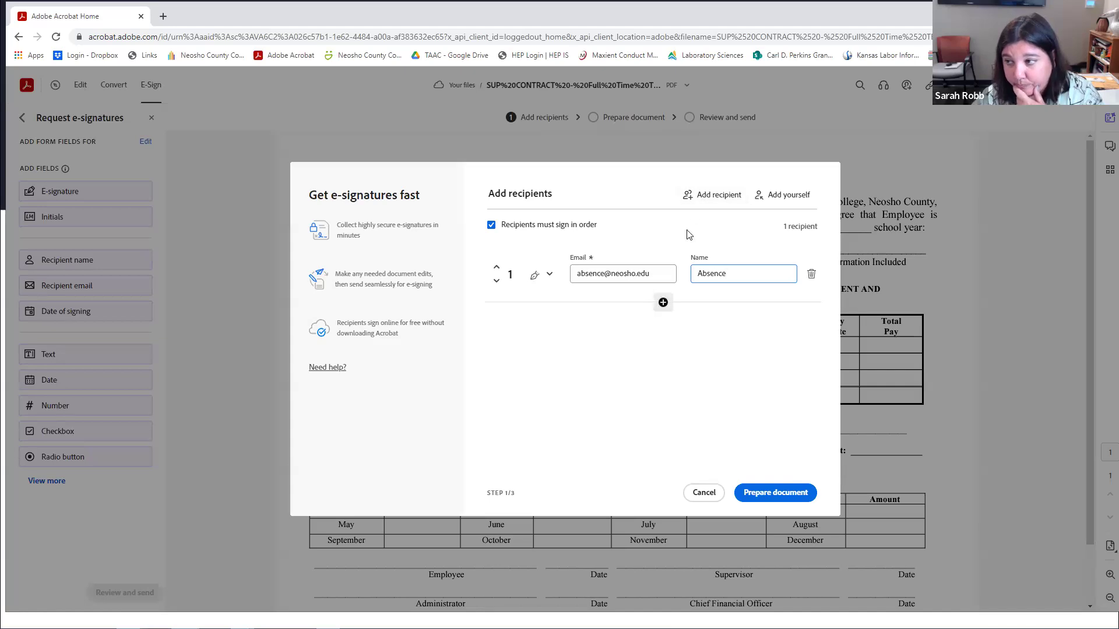
Add a second recipient from the suggested email and enter the colleague's full name.
left_click(698, 198)
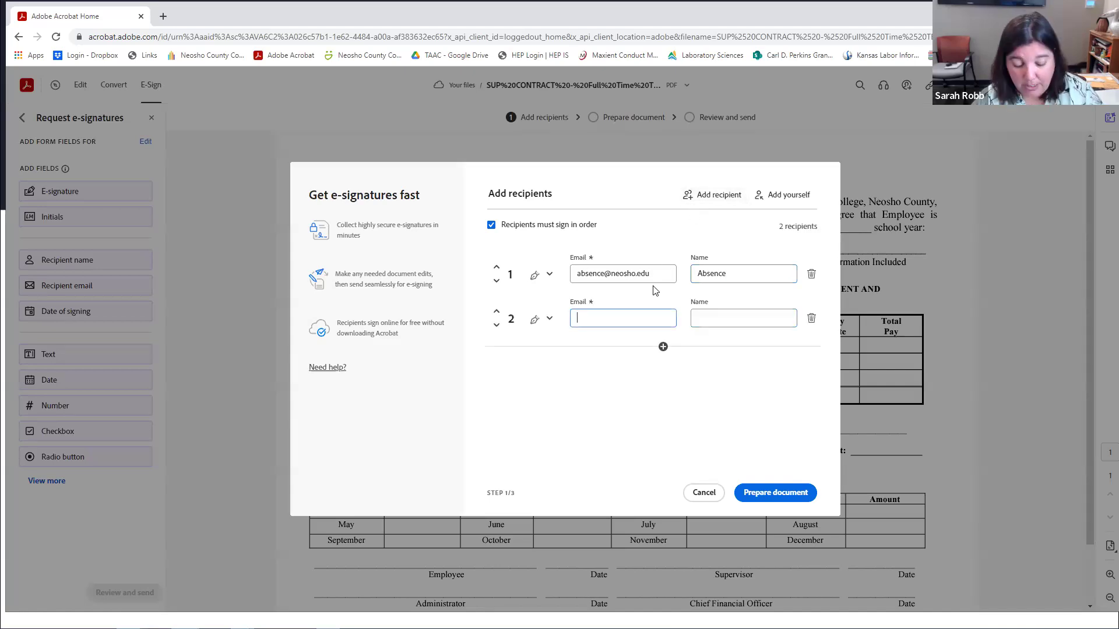
type("rj")
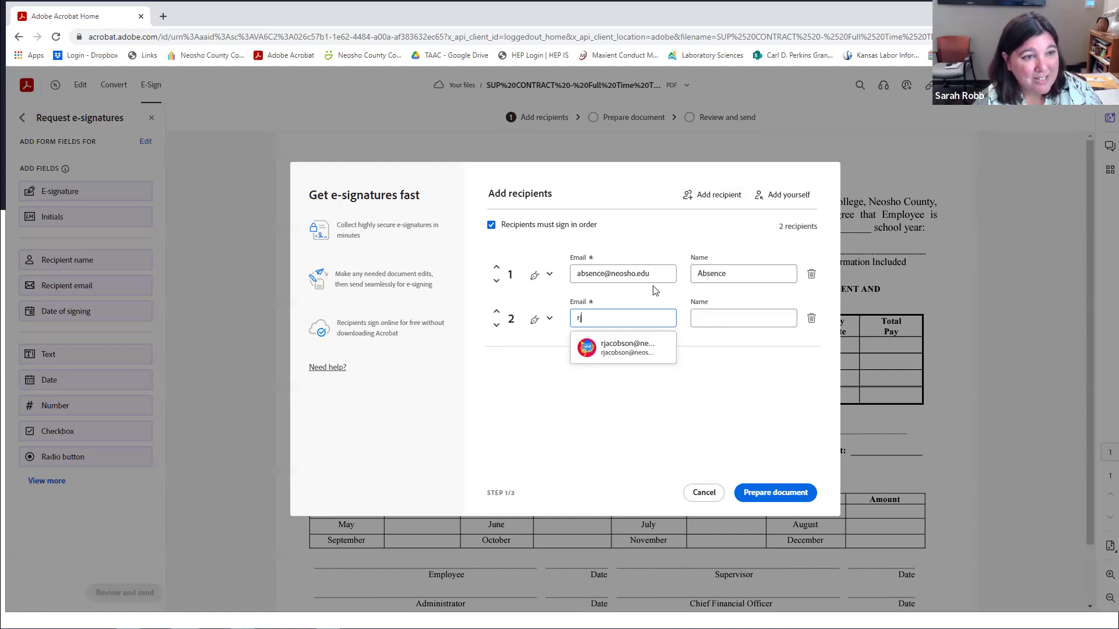
left_click(628, 358)
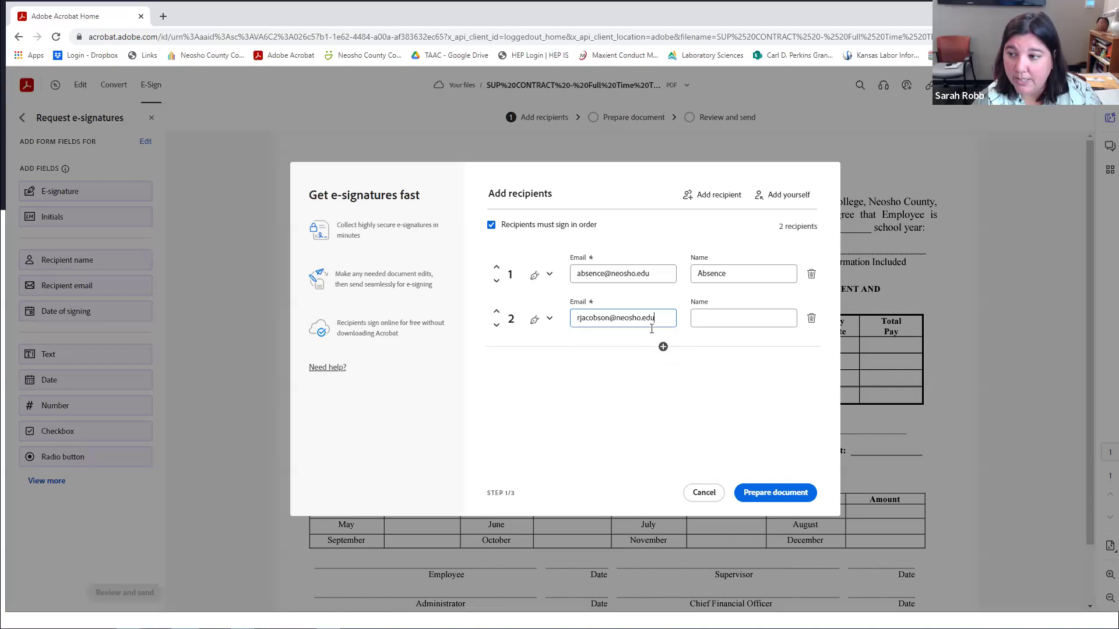
left_click(701, 315)
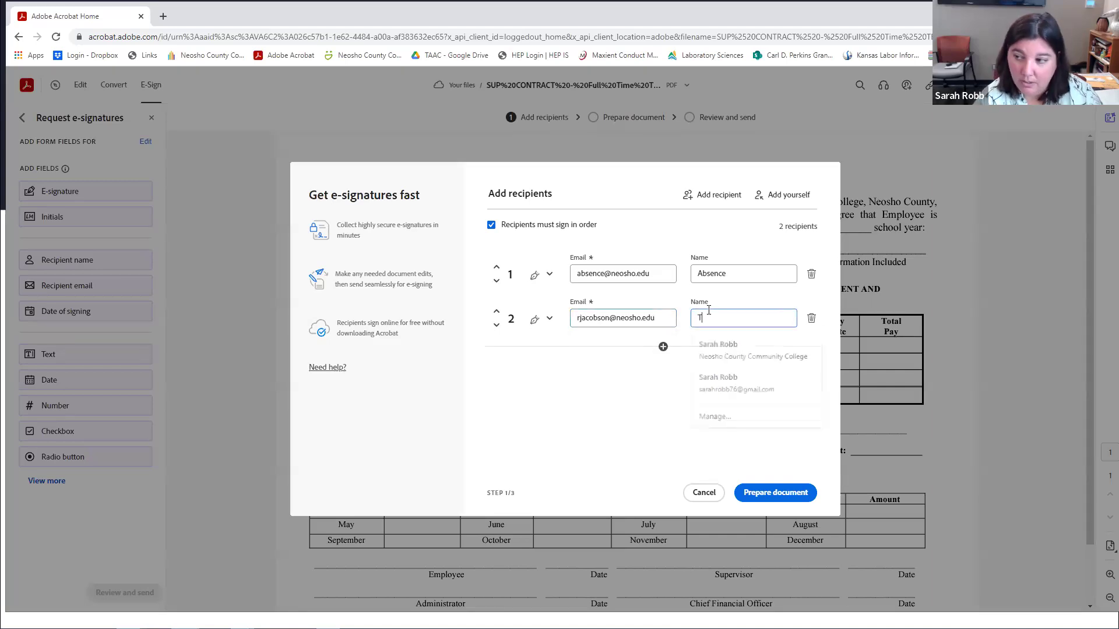
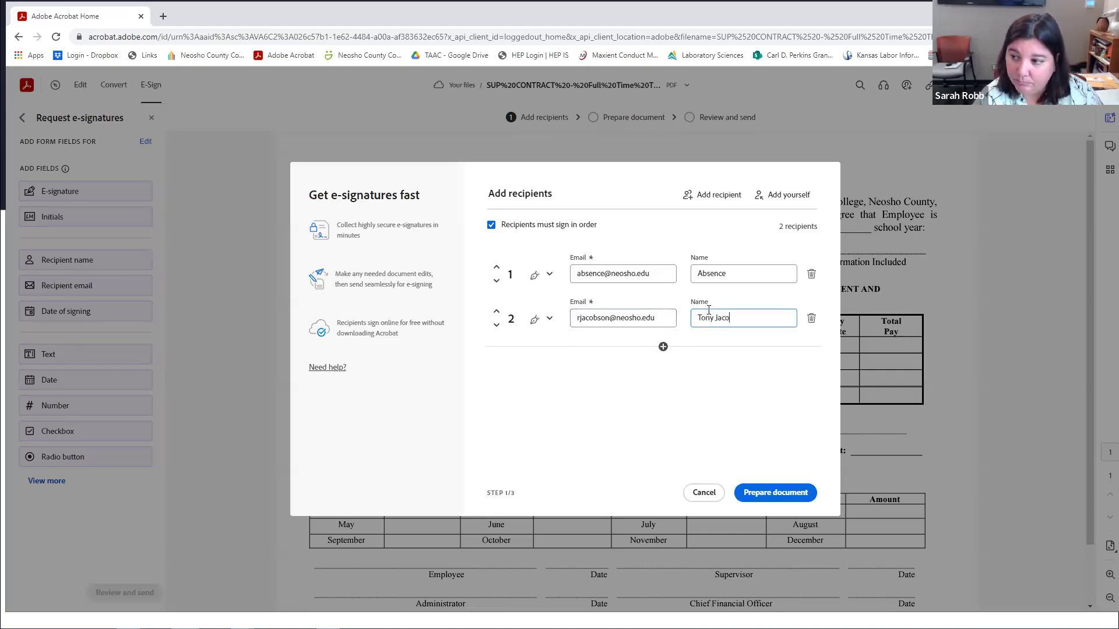
Remove the empty third recipient row and add yourself as the third signer.
left_click(663, 347)
left_click(674, 373)
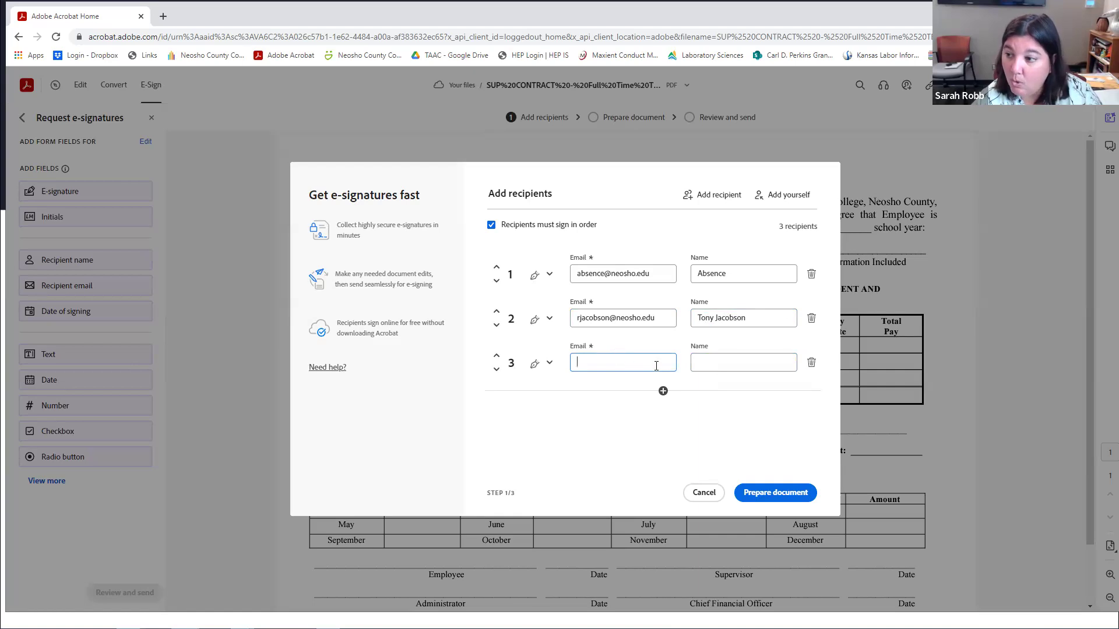
left_click(811, 363)
left_click(663, 348)
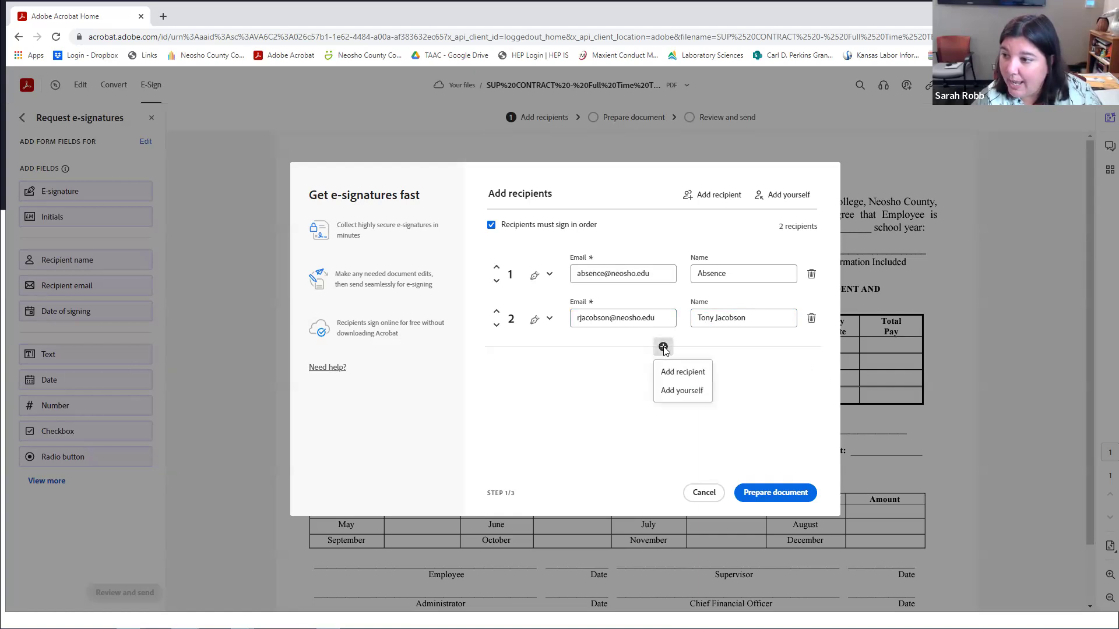
left_click(669, 392)
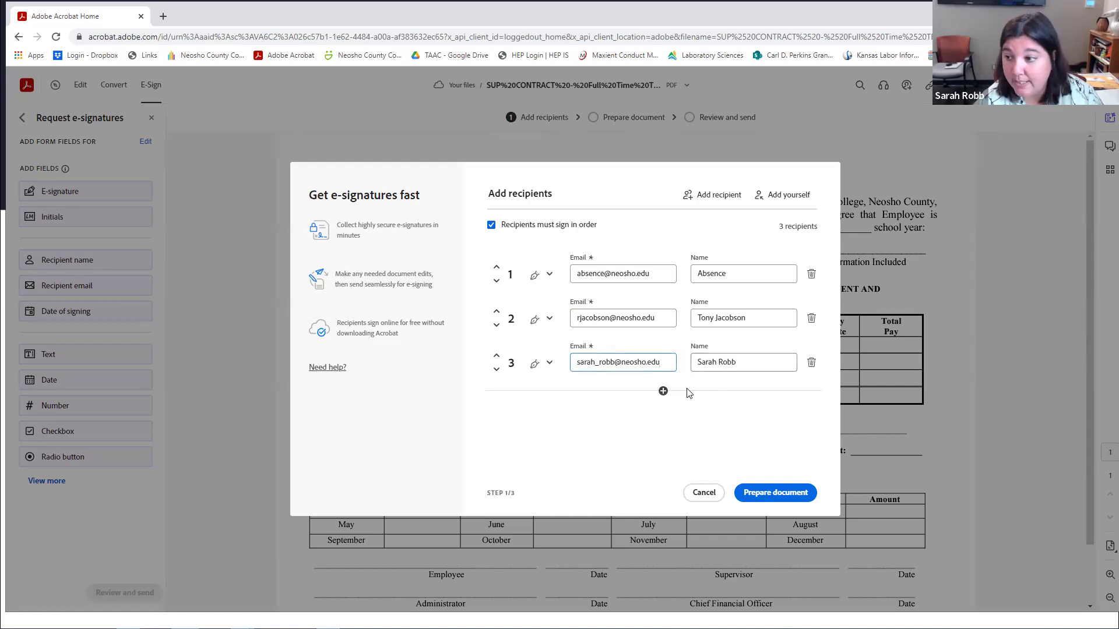
Add a fourth recipient from the suggested contact and start typing their name.
left_click(663, 392)
left_click(665, 416)
type("ssol")
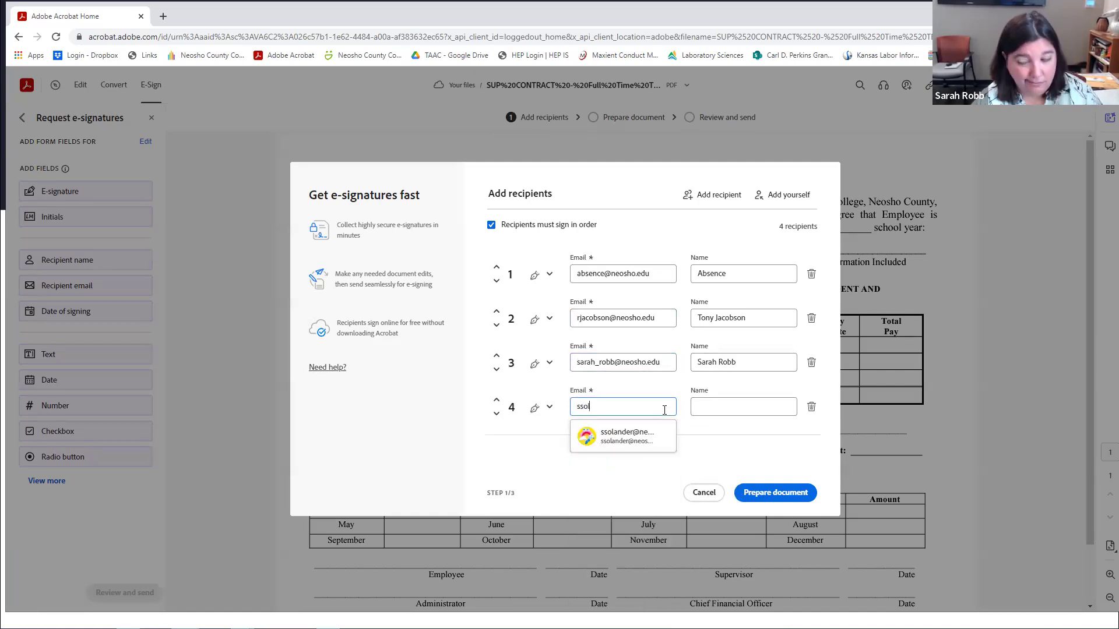
left_click(625, 438)
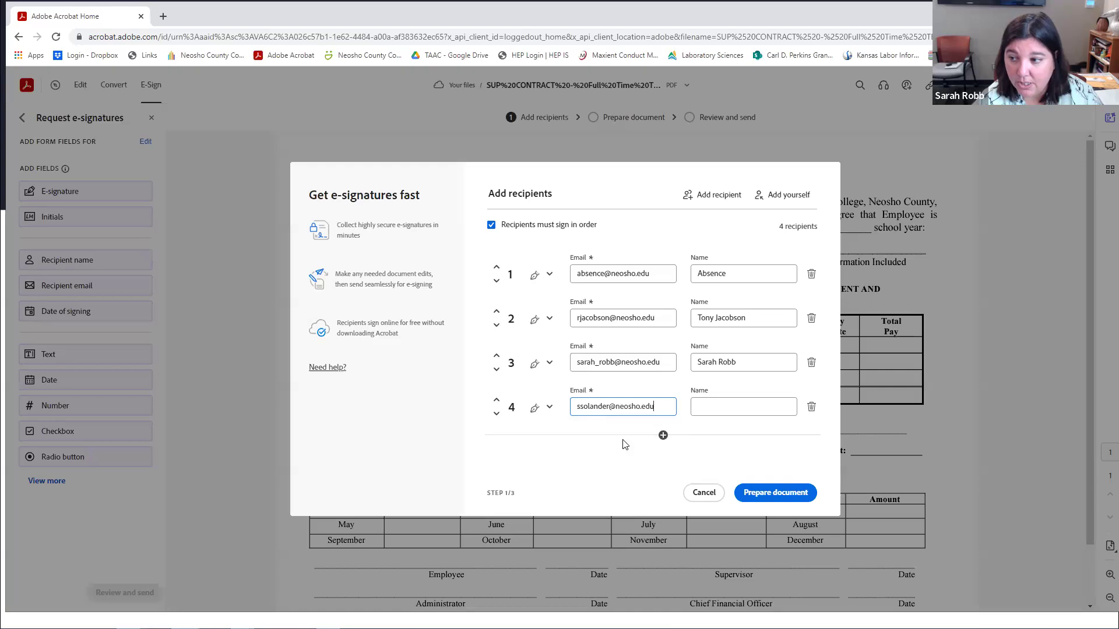
left_click(696, 412)
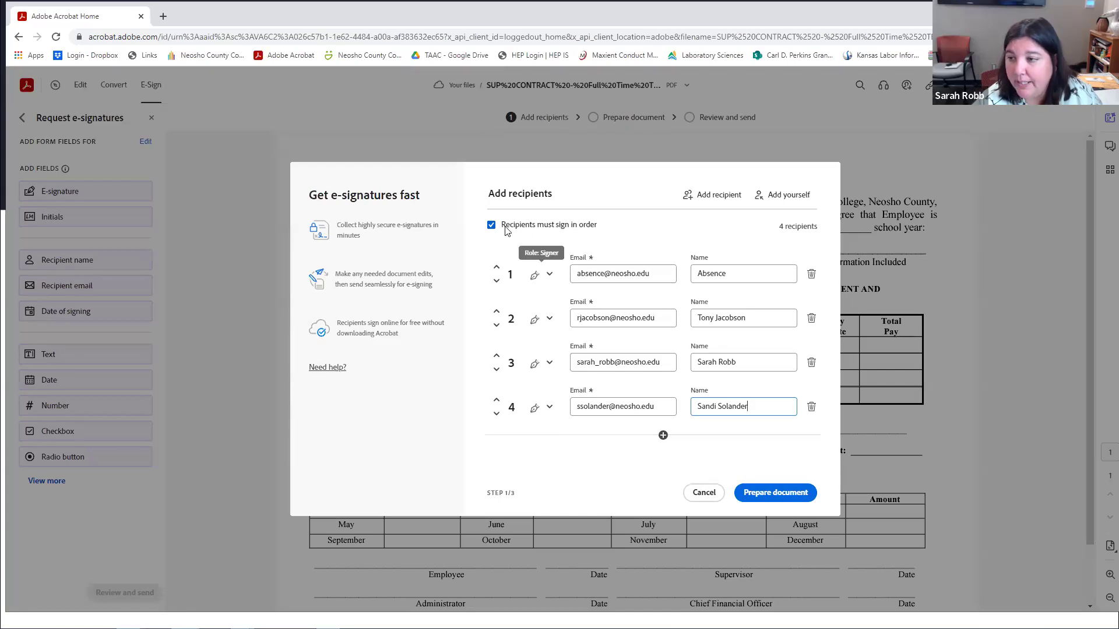
Finish entering the fourth recipient's full name so all four rows are complete.
left_click(772, 490)
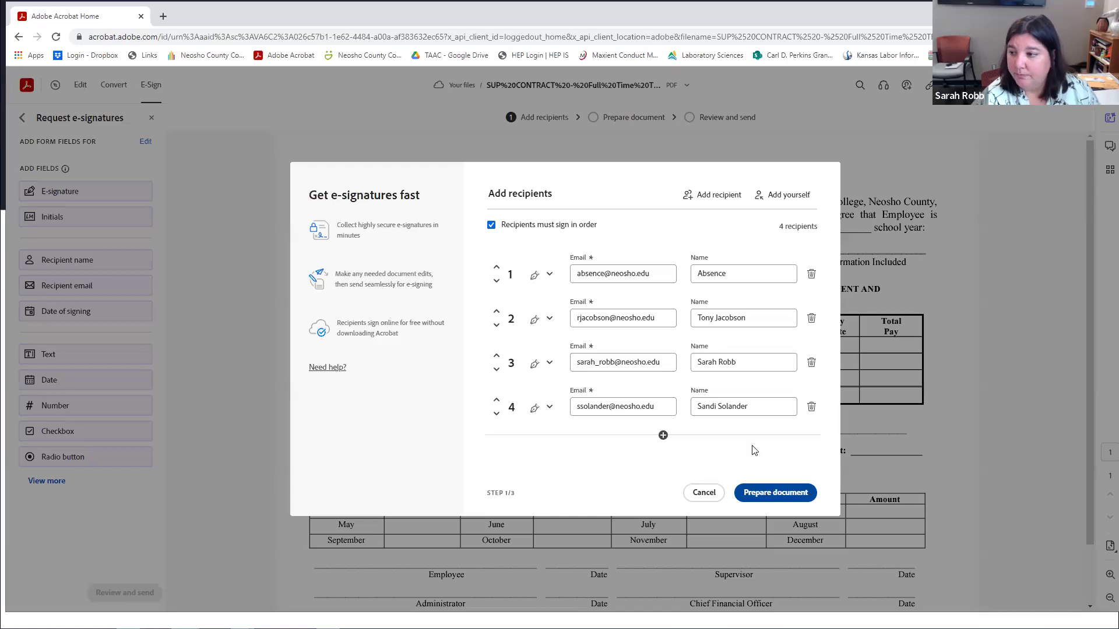
Advance from the recipient list to the Prepare document step.
left_click(776, 495)
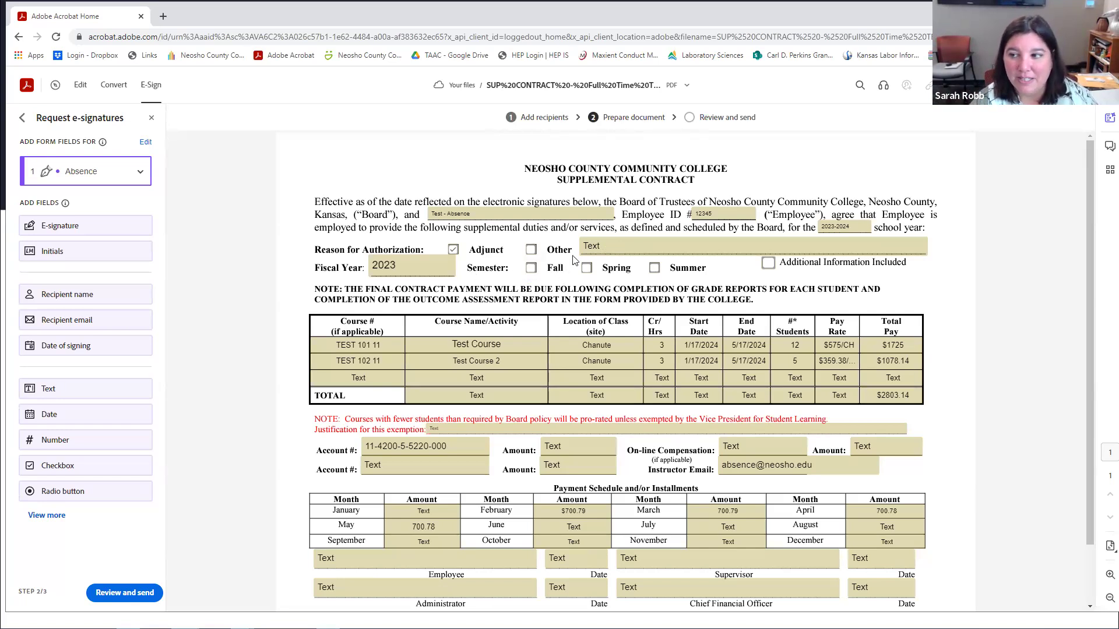
Delete the field beside Other and row 3's Course #, Course Name, Location and Cr/Hrs fields.
left_click(614, 246)
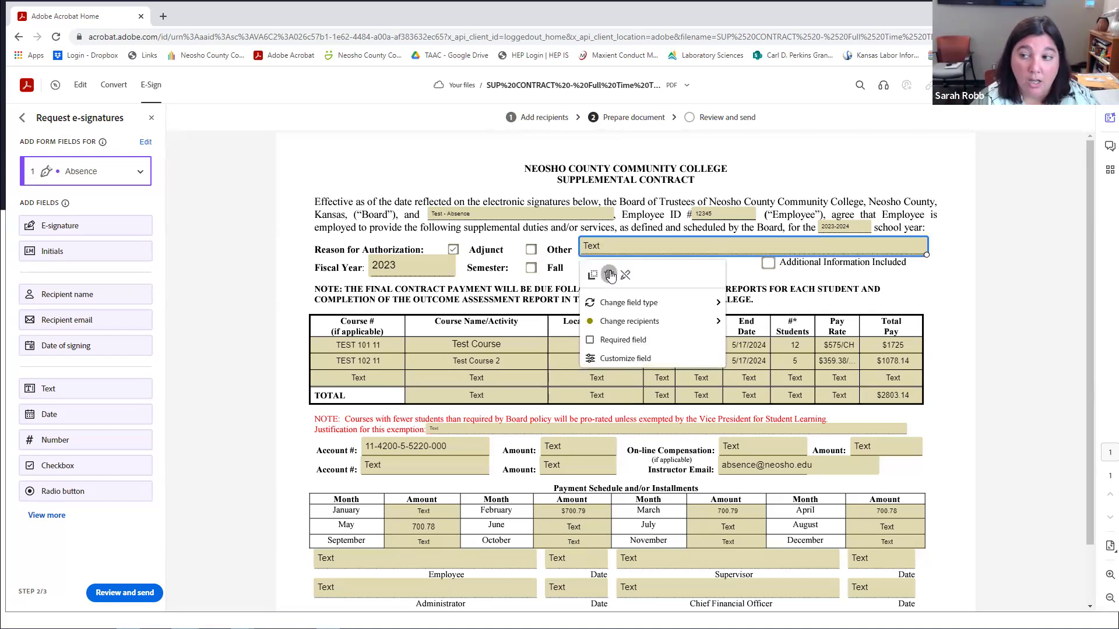
left_click(610, 275)
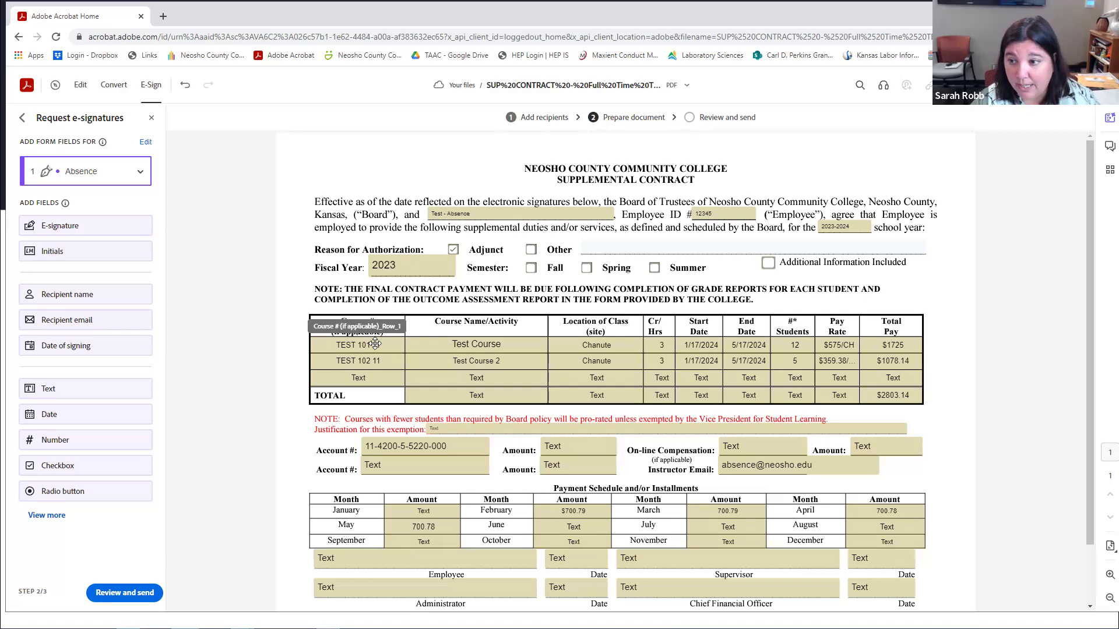
left_click(874, 379)
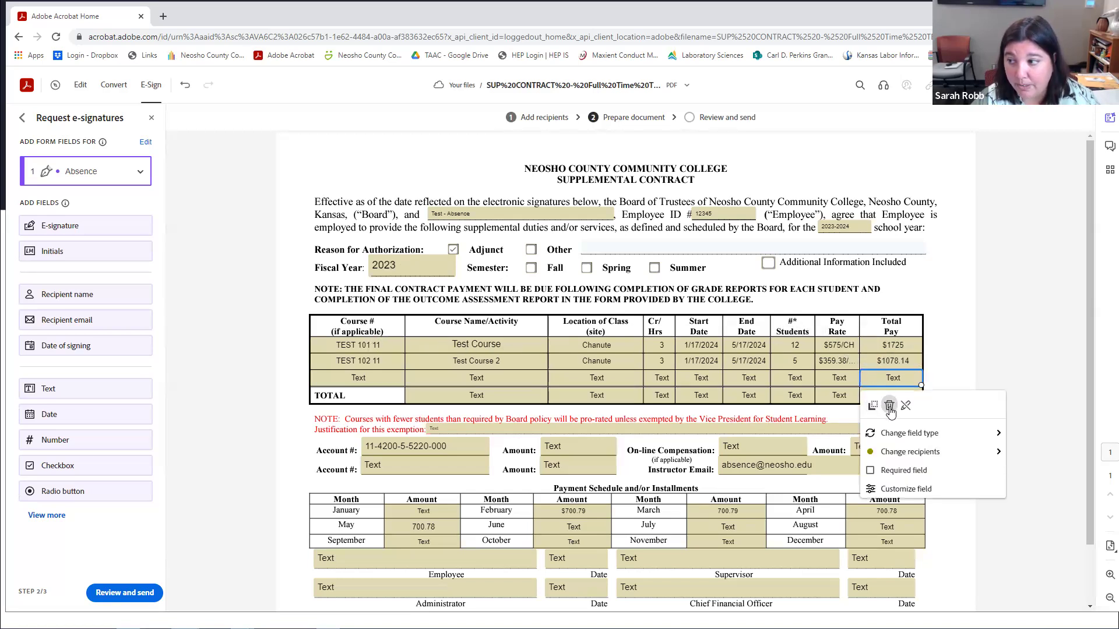
left_click(379, 381)
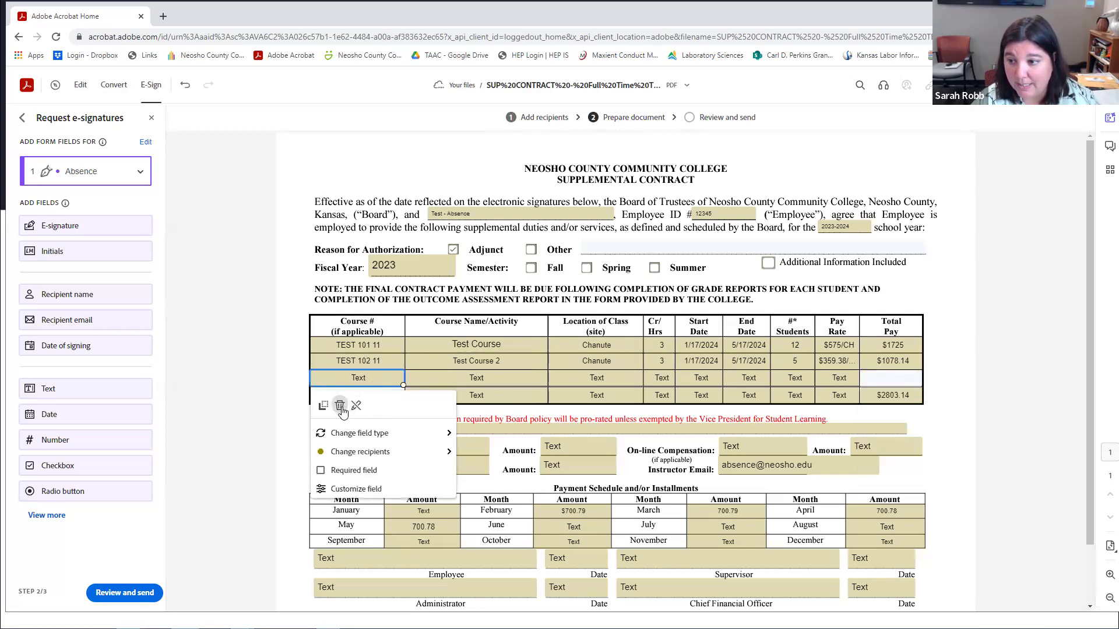
key("Delete")
left_click(515, 376)
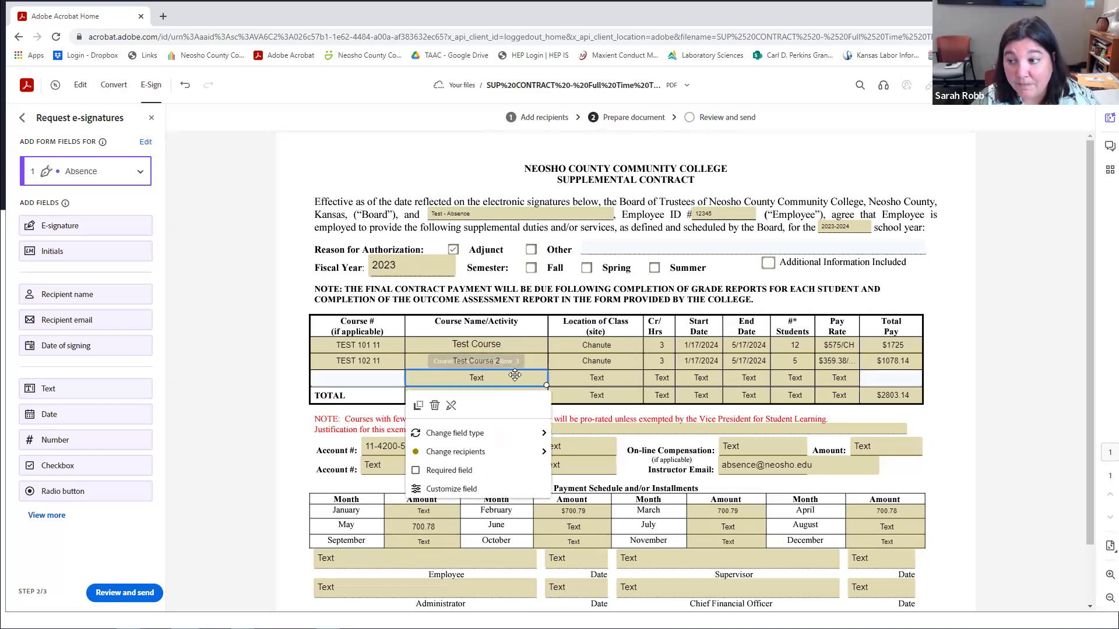
key("Delete")
left_click(585, 378)
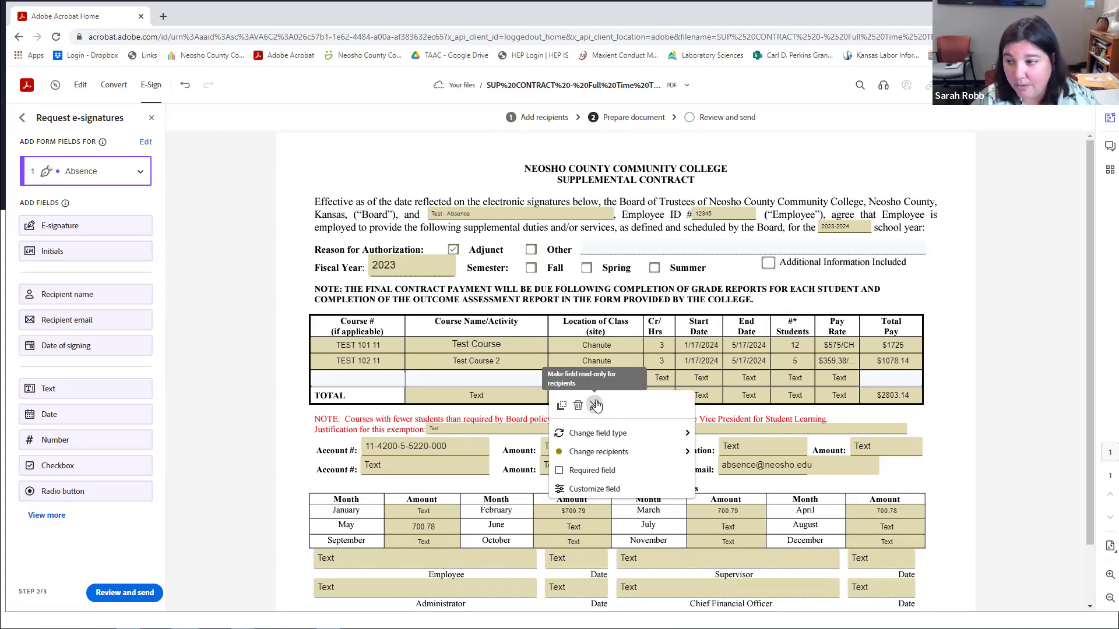
left_click(662, 378)
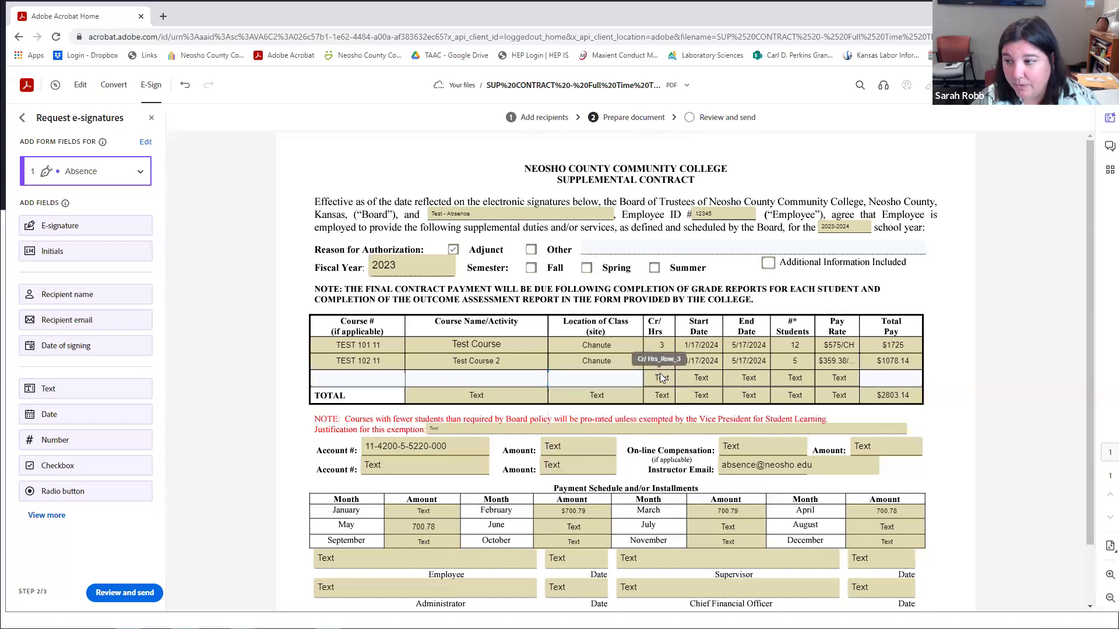
left_click(661, 378)
left_click(672, 406)
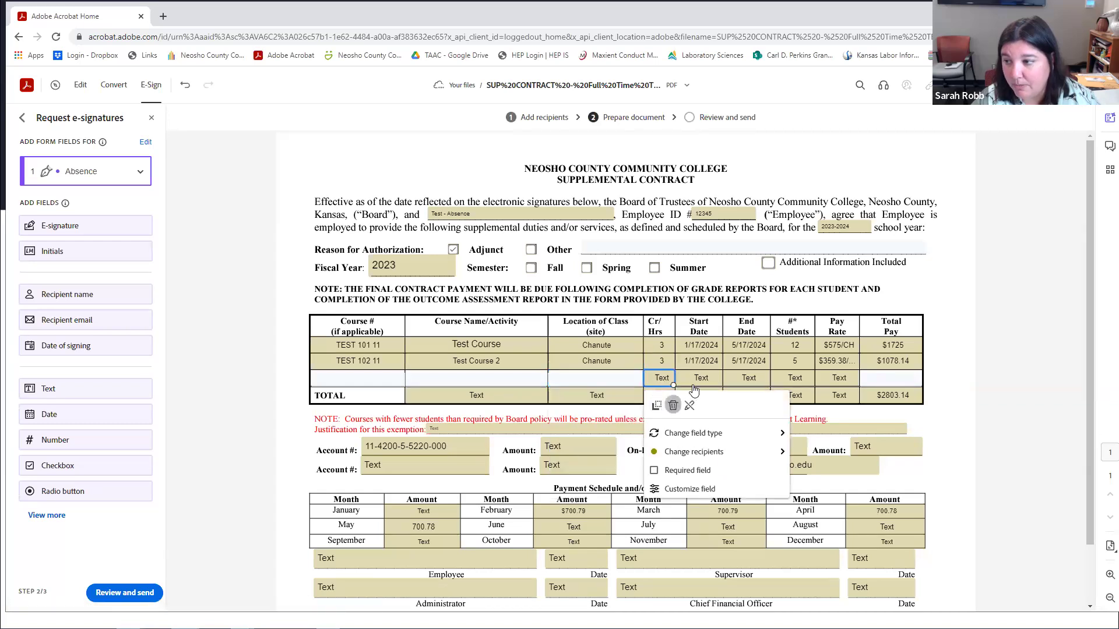
Delete row 3's Start Date, End Date, # Students and Pay Rate fields.
left_click(701, 376)
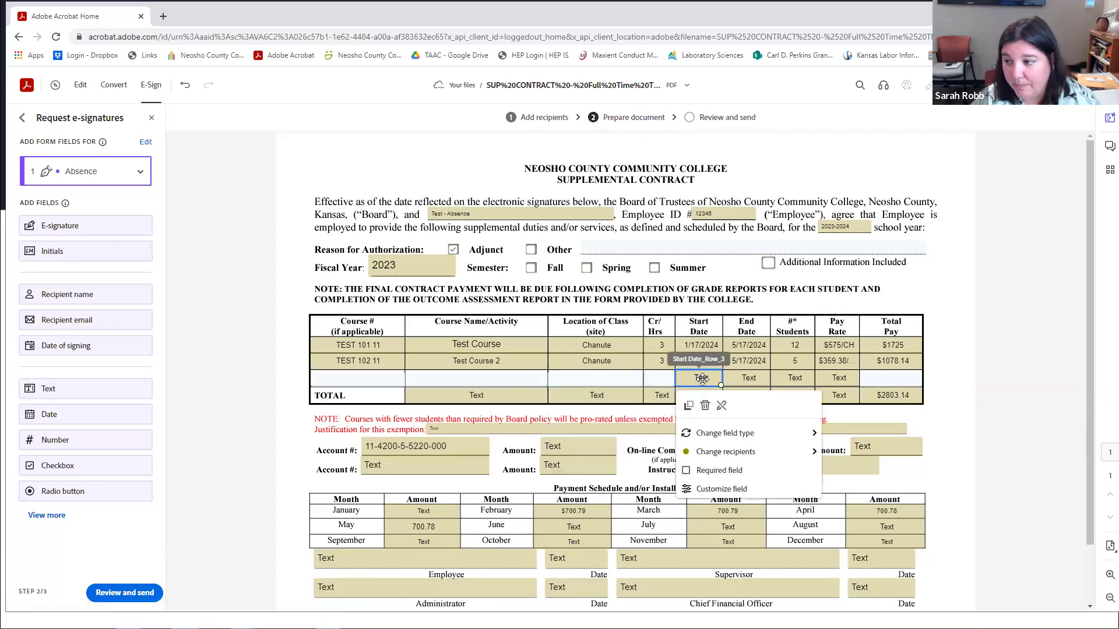
key("Delete")
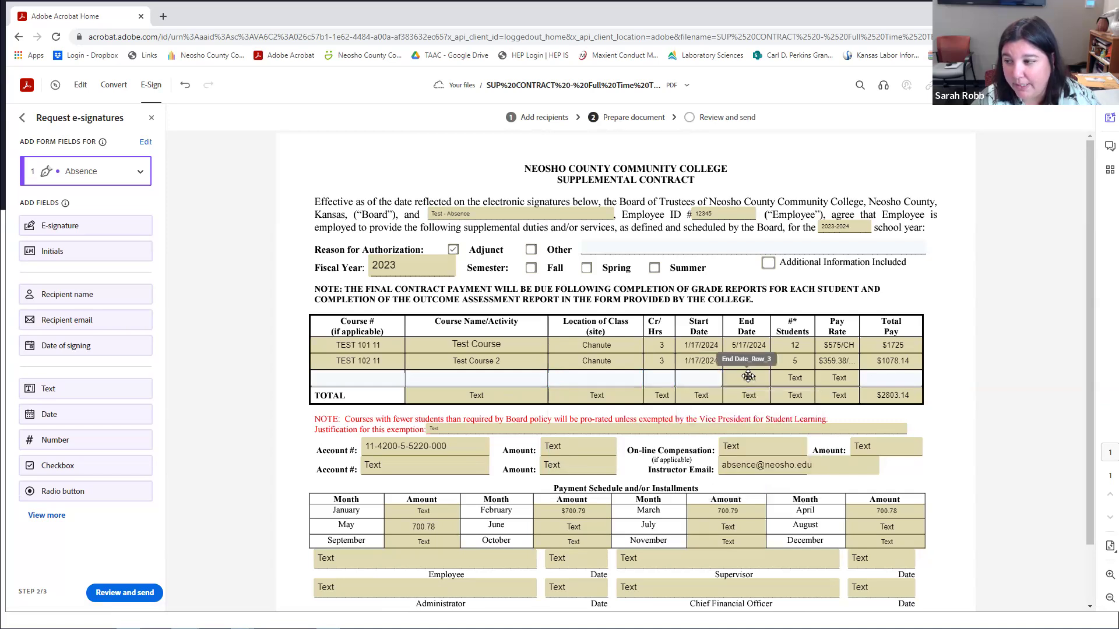
left_click(748, 376)
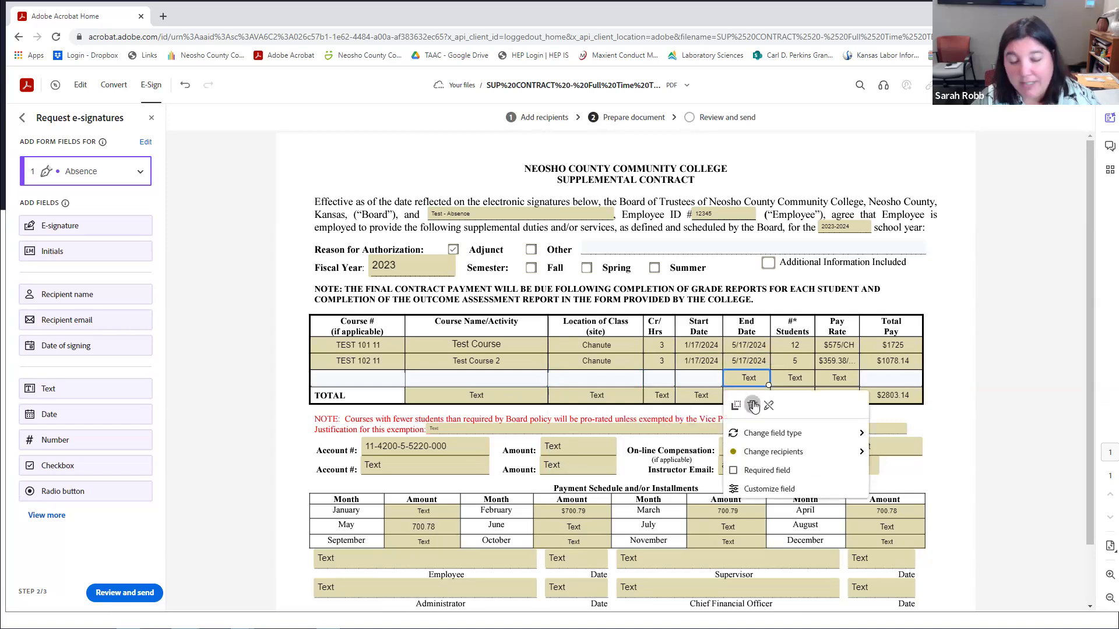
left_click(753, 406)
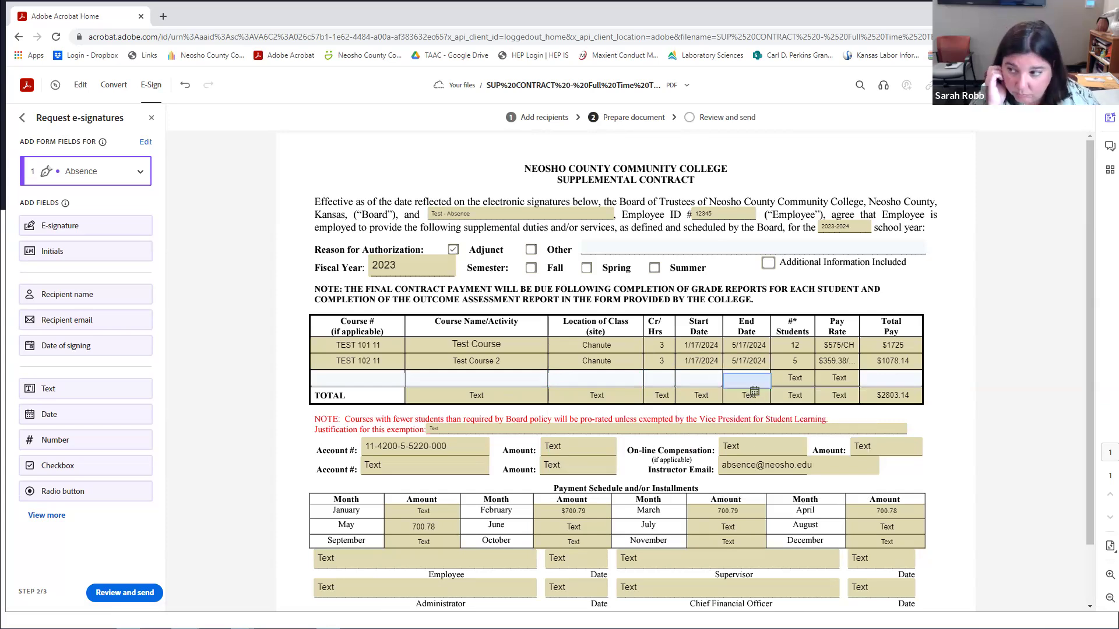
left_click(799, 380)
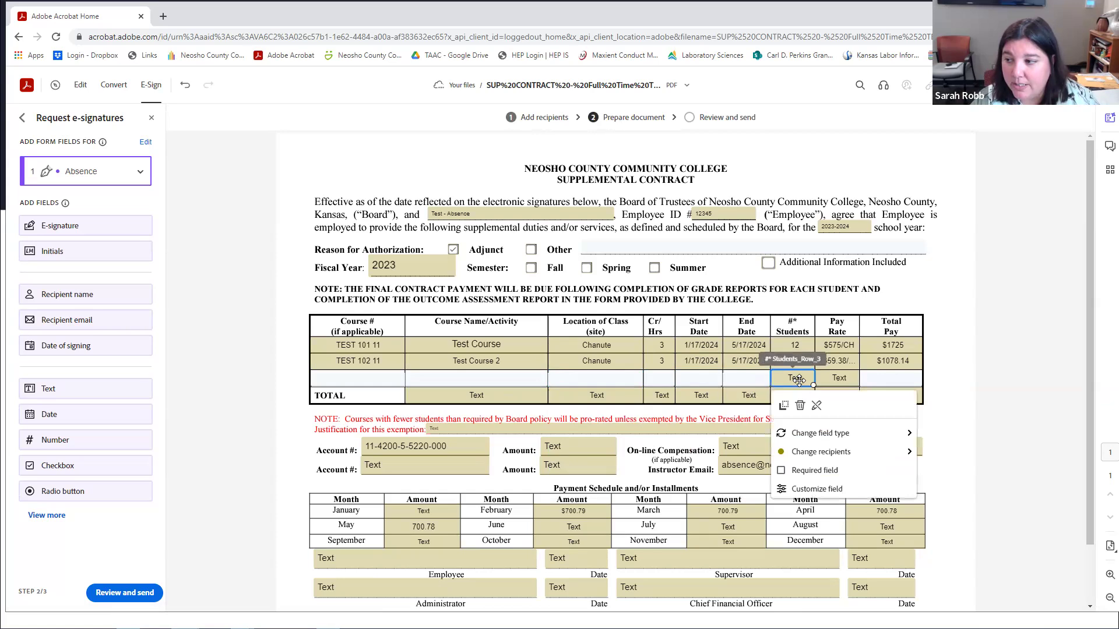
key("Delete")
left_click(828, 374)
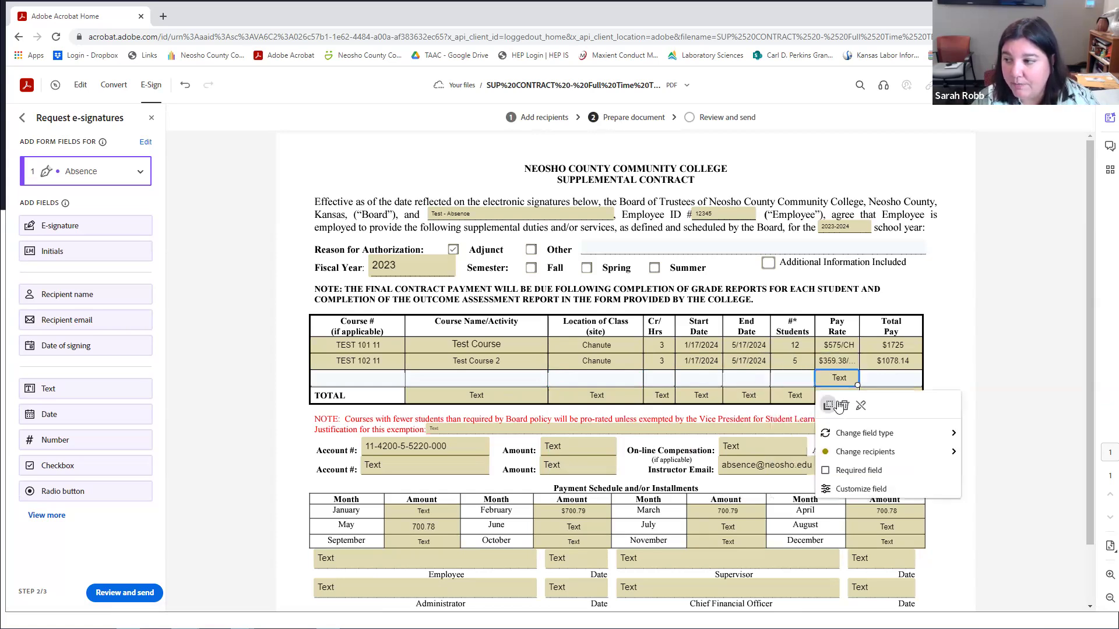
key("Delete")
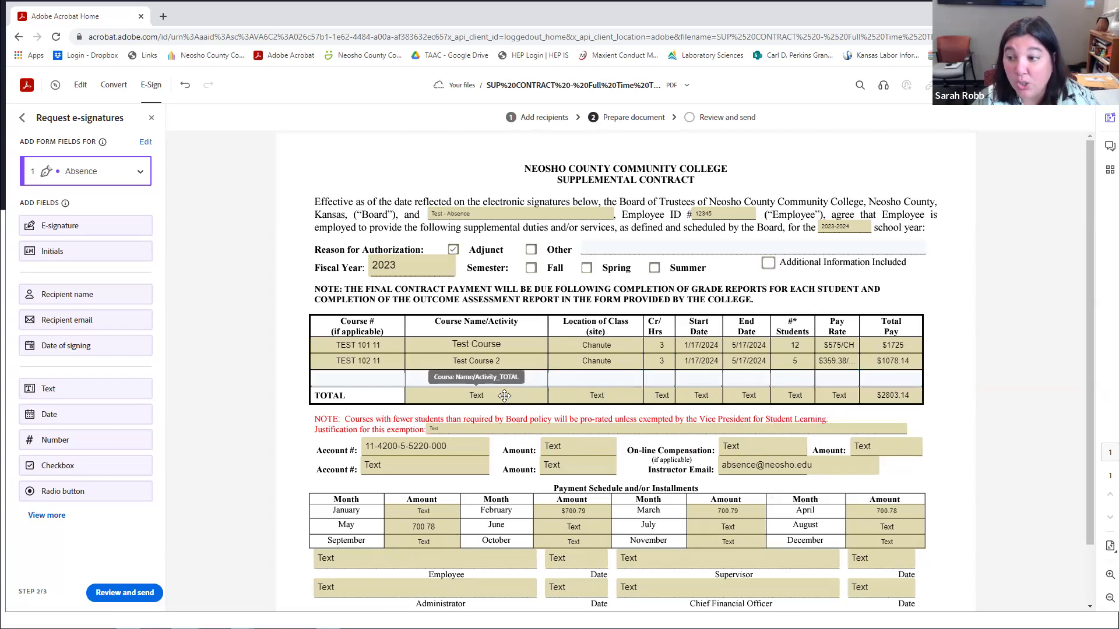
Remove the TOTAL row's Course Name through Pay Rate fields, keeping only its $2803.14 field.
left_click(504, 396)
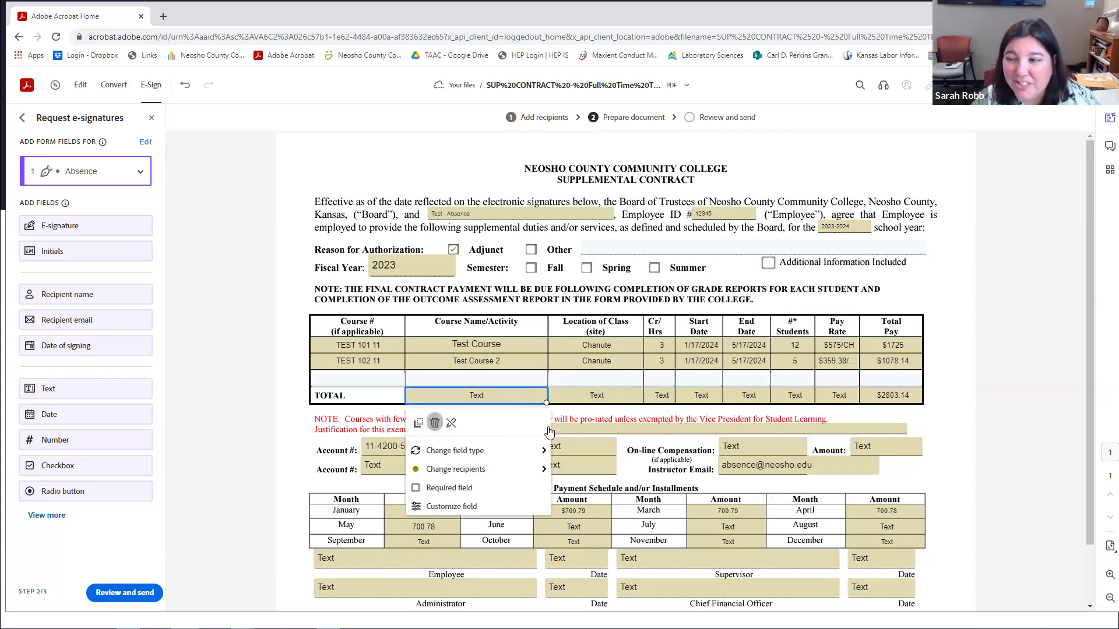
key("Delete")
left_click(599, 391)
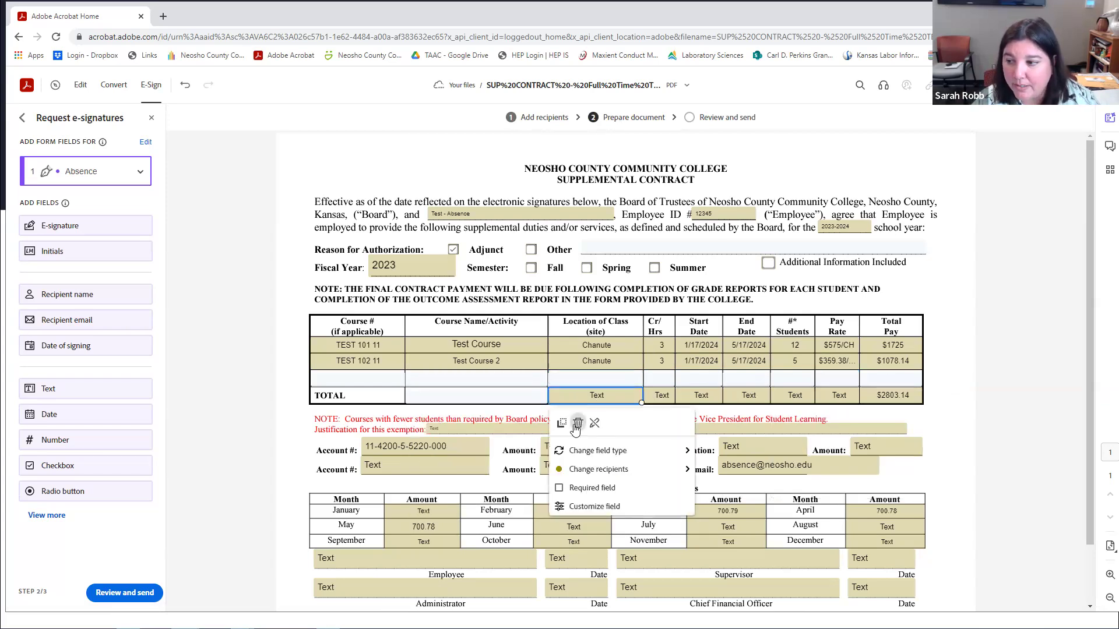
key("Delete")
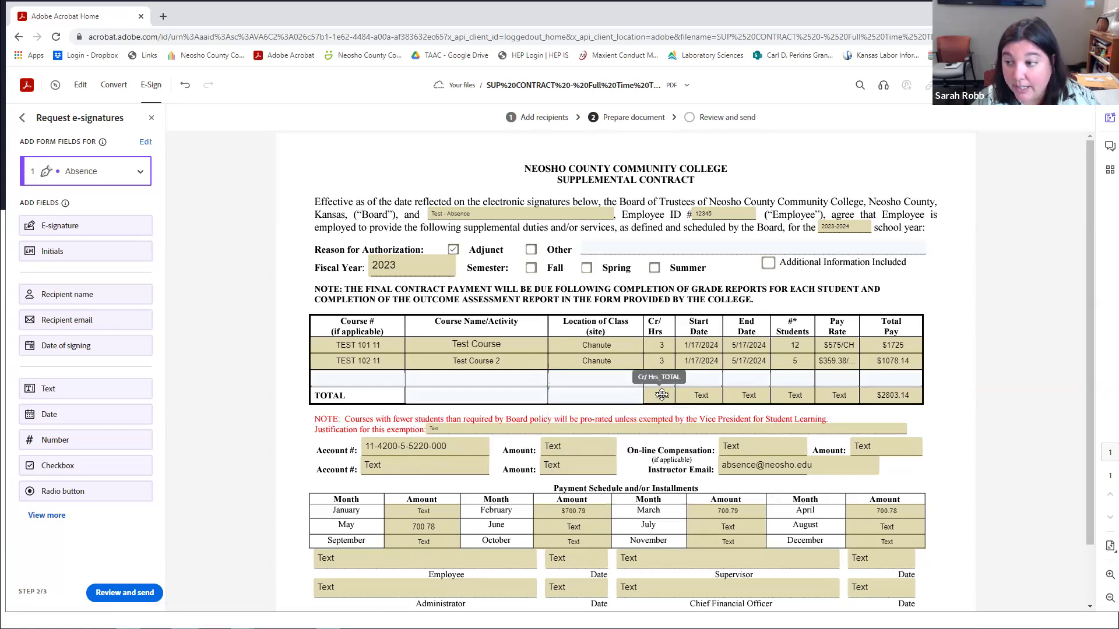
left_click(661, 395)
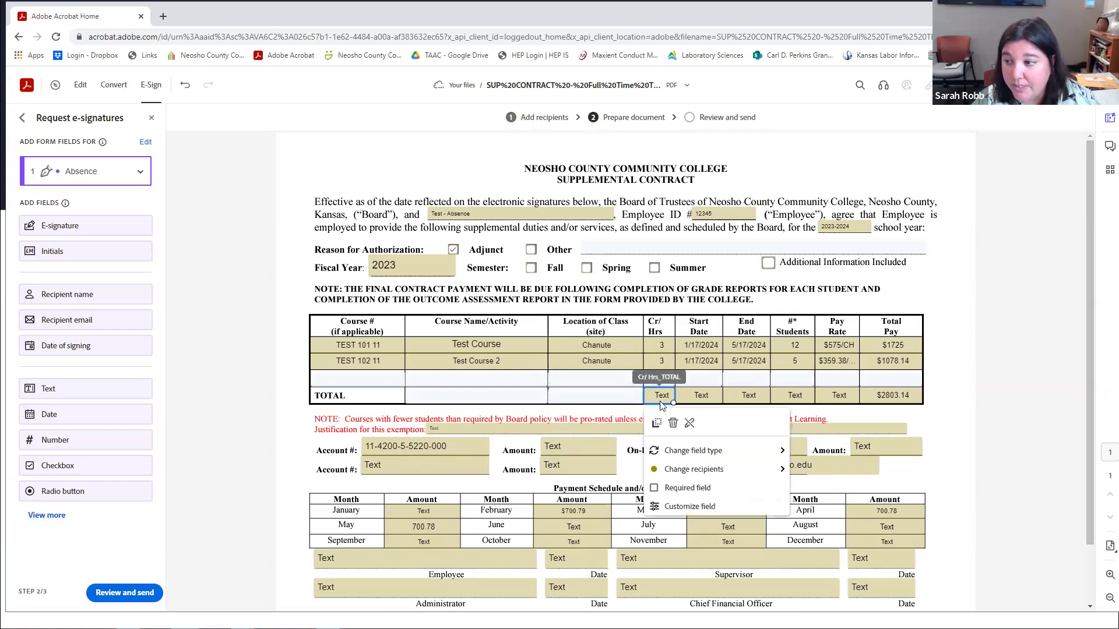
key("Delete")
left_click(706, 396)
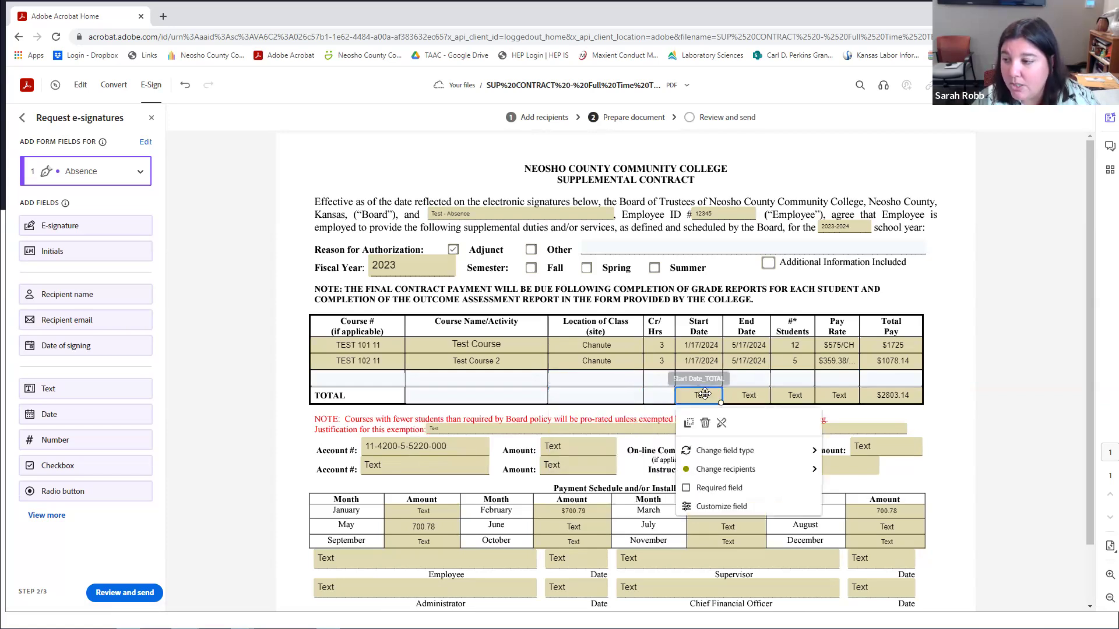
key("Delete")
left_click(756, 395)
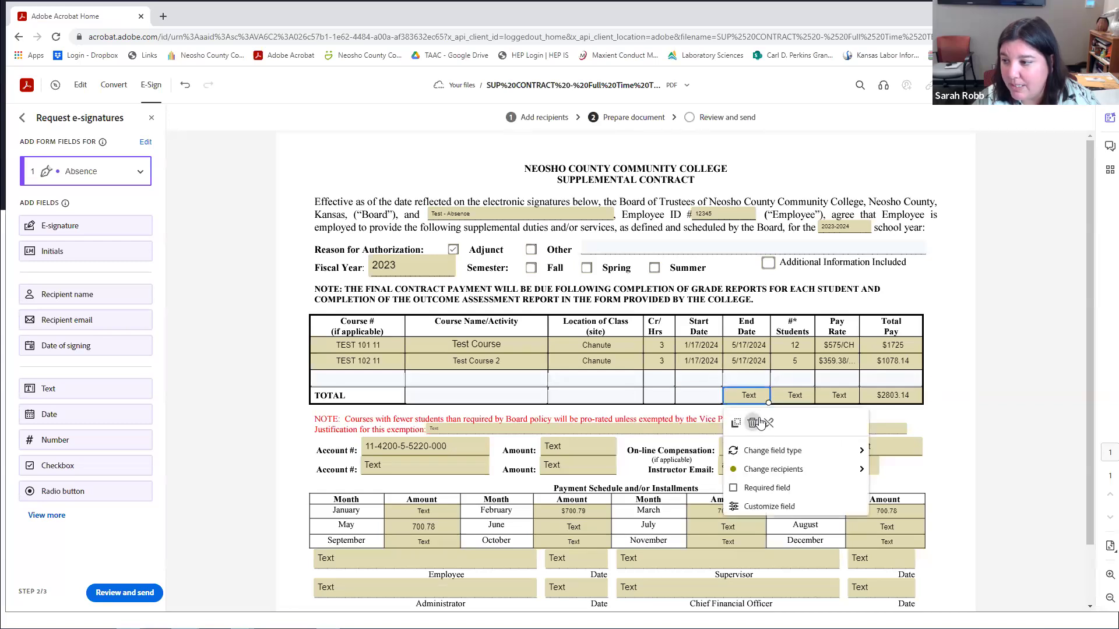
key("Delete")
left_click(816, 395)
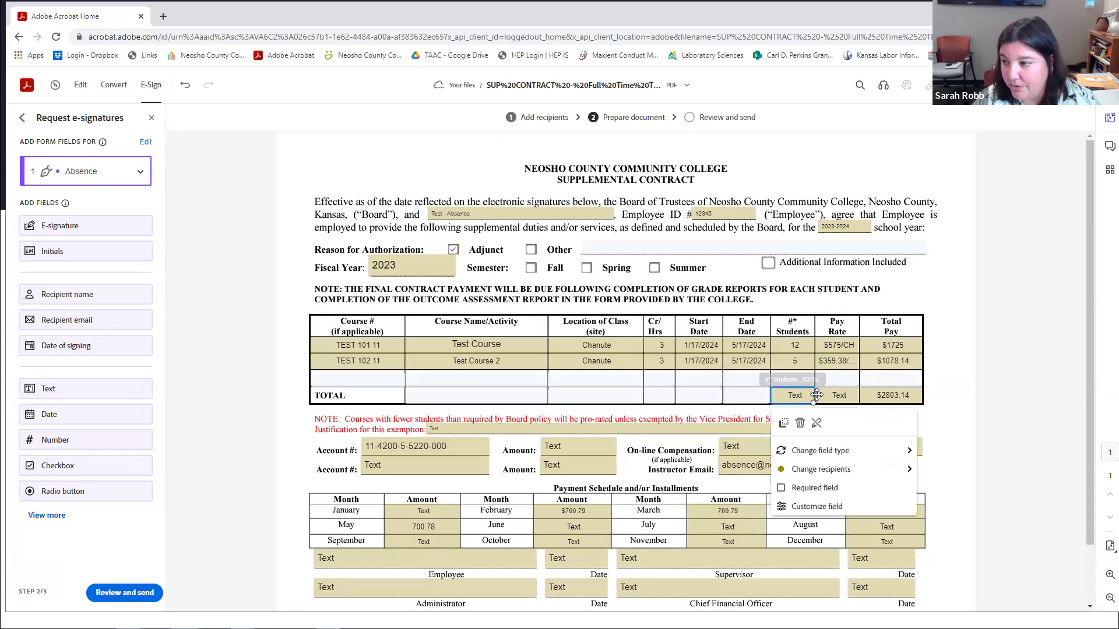
key("Delete")
left_click(843, 390)
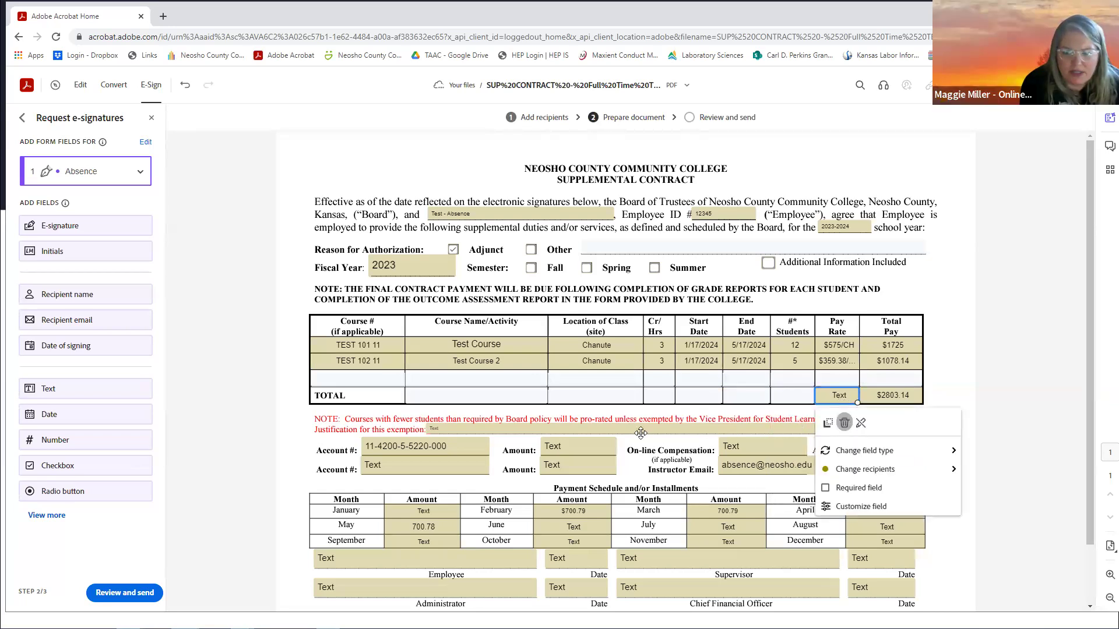
key("Delete")
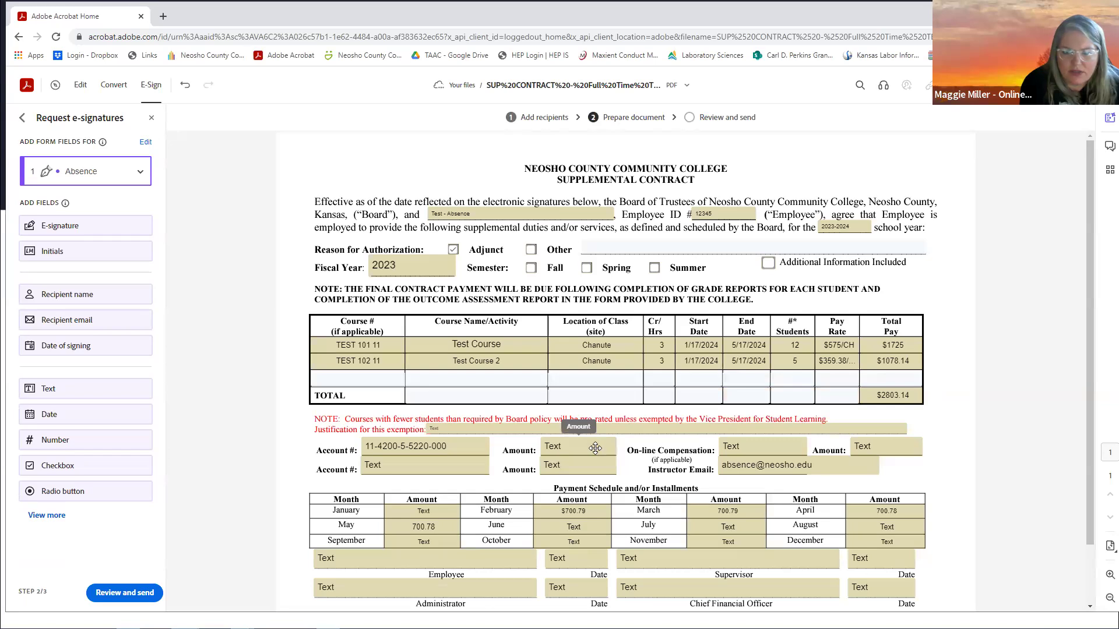
Delete both Amount fields, the lower Account # field, and the On-line Compensation field with its Amount.
left_click(595, 448)
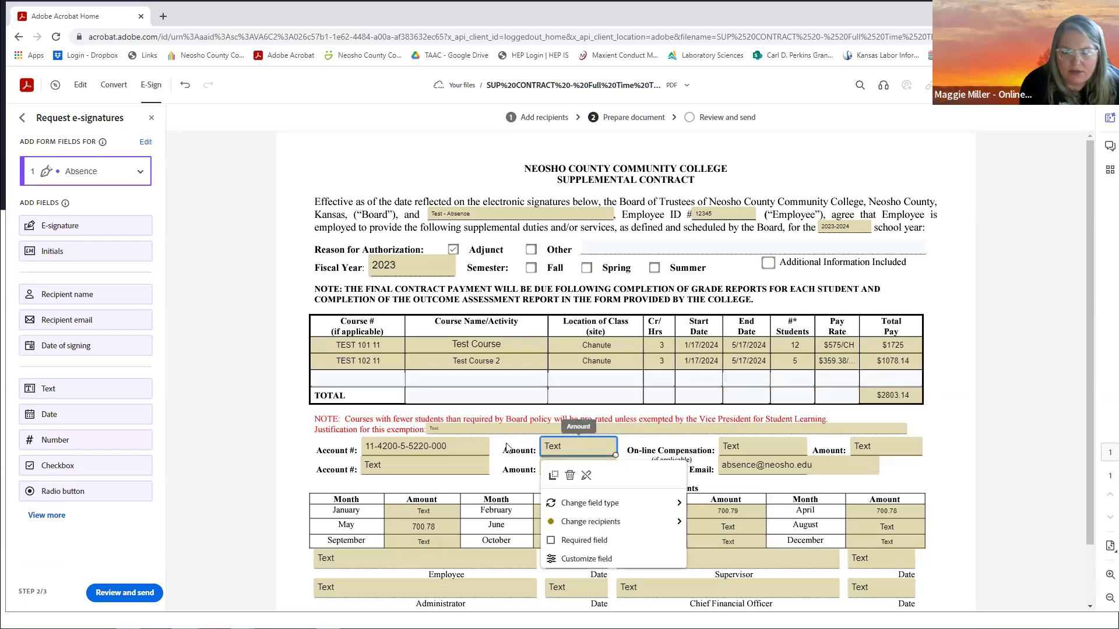
left_click(440, 465, "shift")
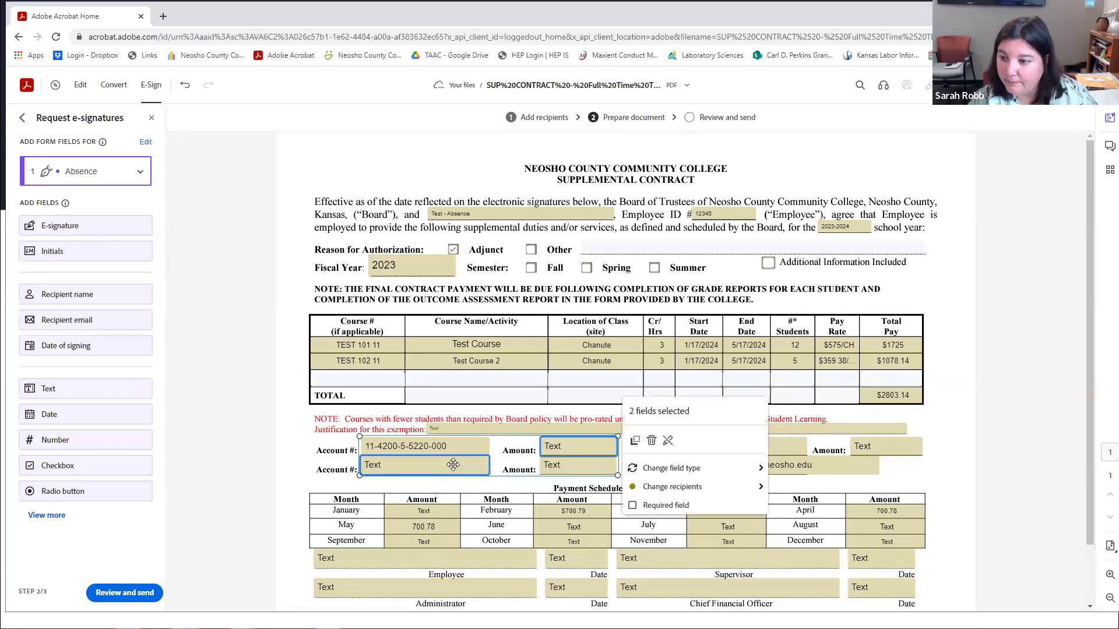
left_click(573, 467, "shift")
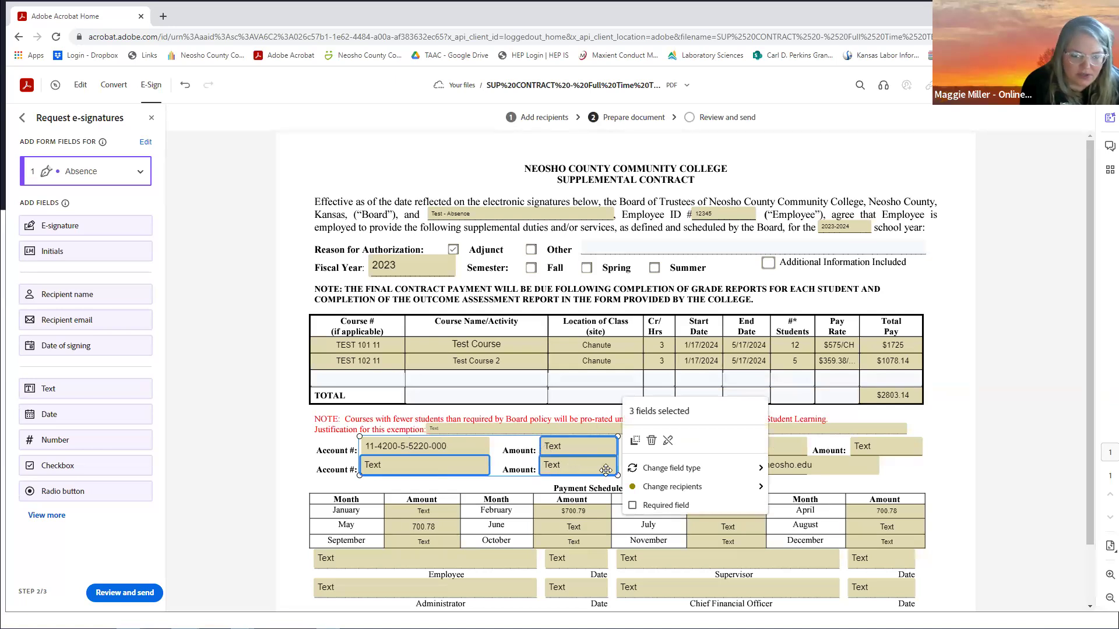
left_click(652, 442)
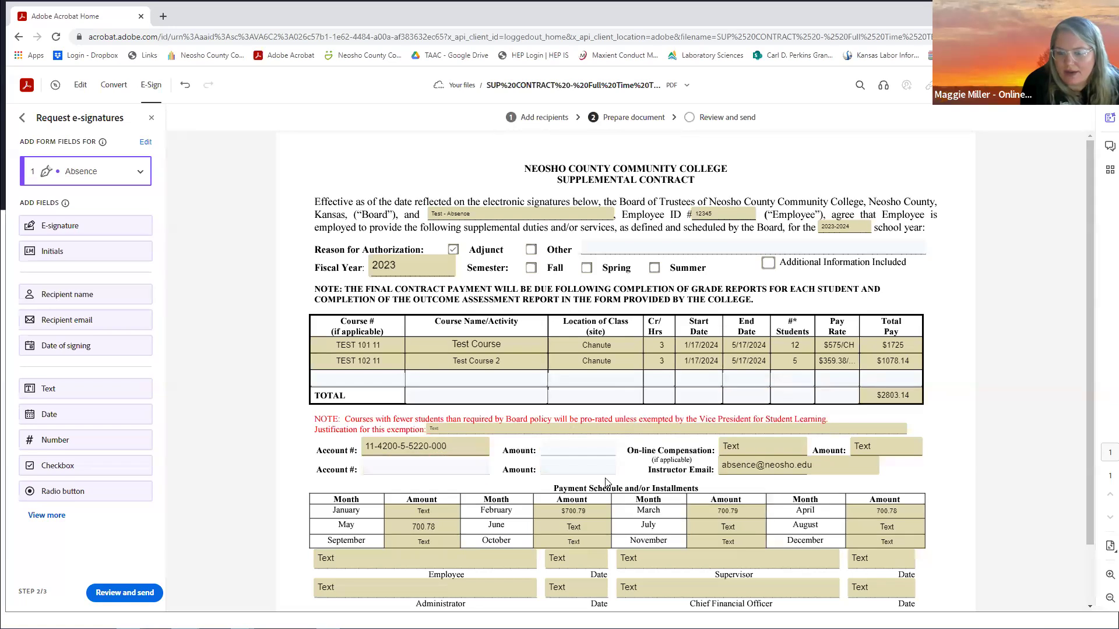
left_click(765, 450)
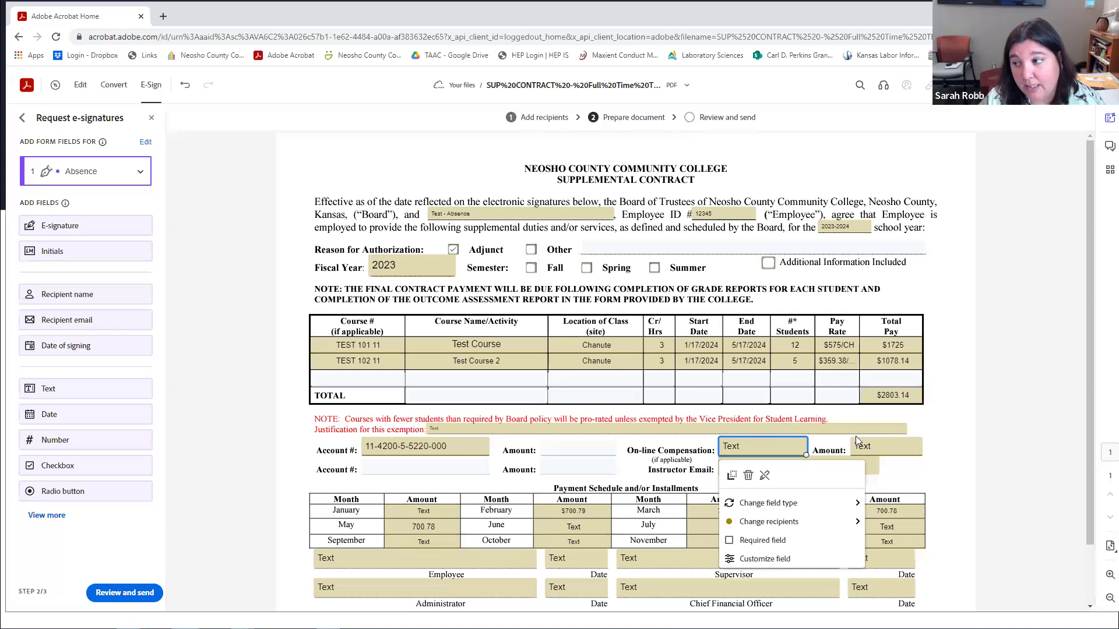
left_click(886, 444, "shift")
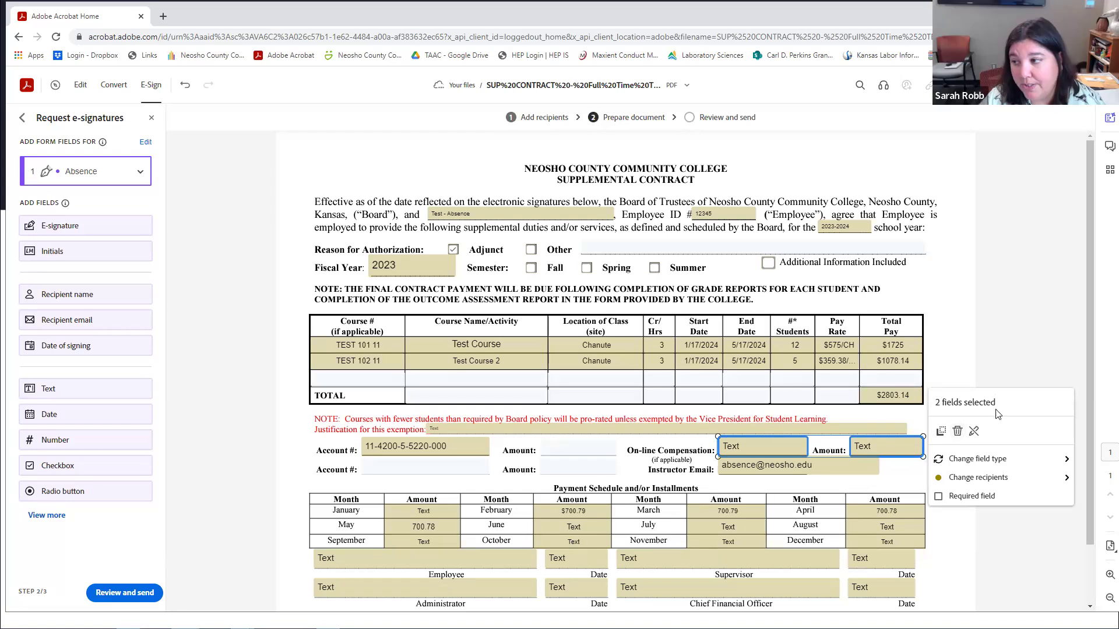
left_click(958, 432)
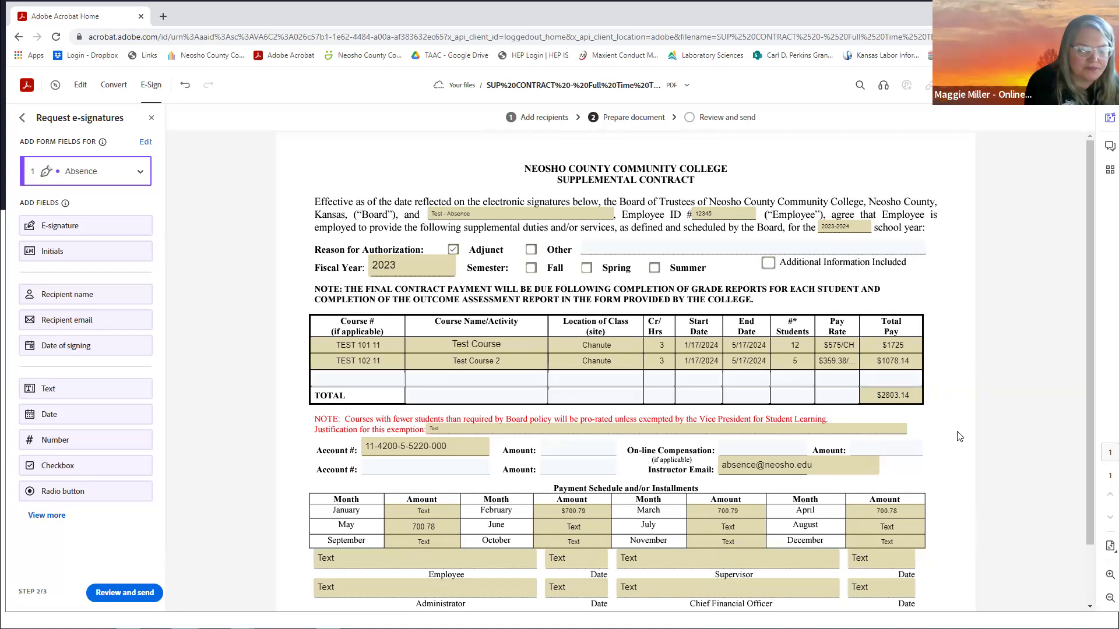
Scroll down the contract and delete the Justification field.
scroll(963, 436, "down", 1)
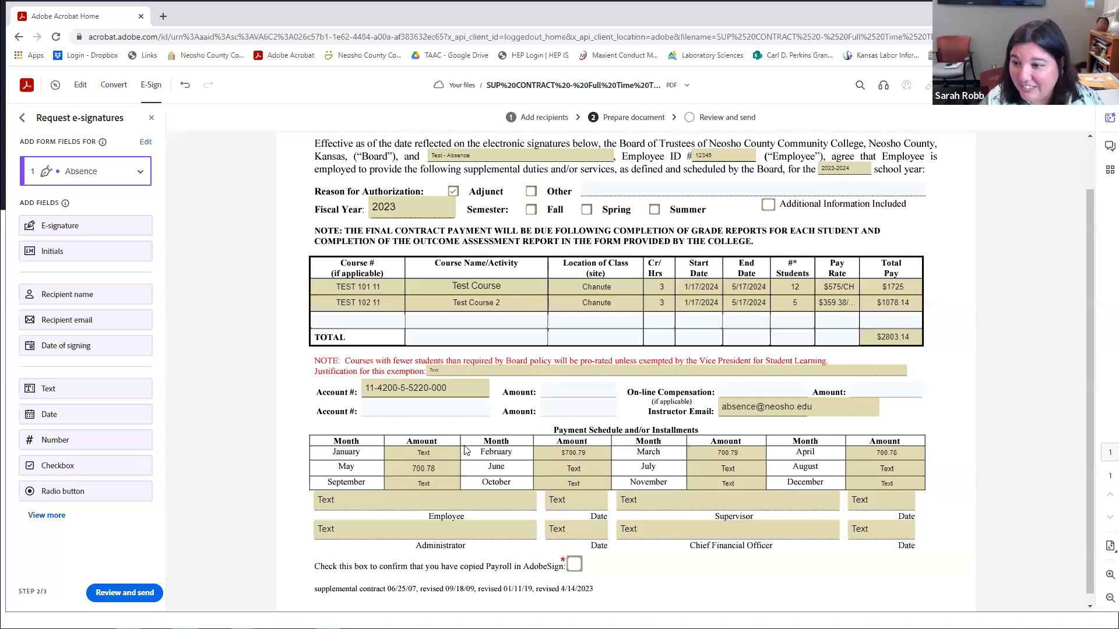
scroll(417, 396, "down", 1)
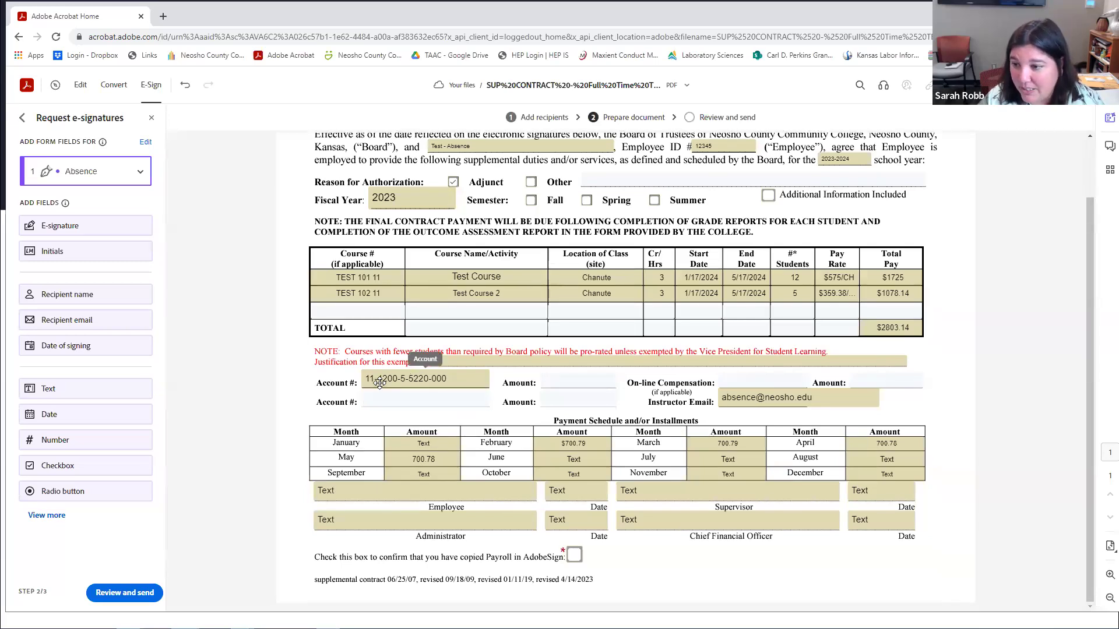
left_click(528, 359)
left_click(456, 385)
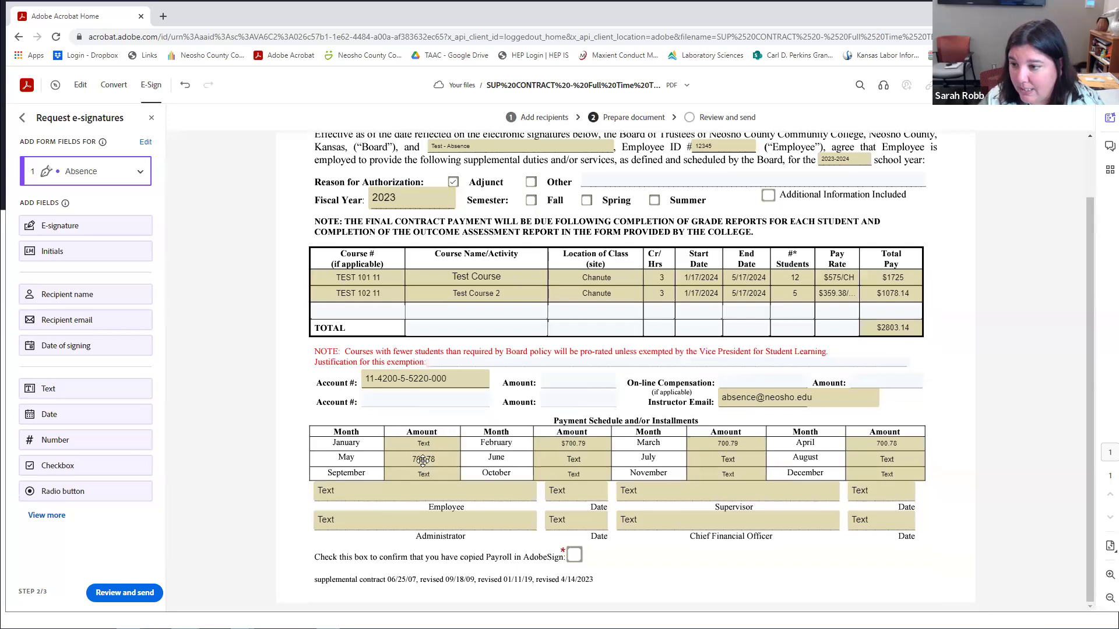
Delete the blank January, June–September, November and December Amount fields, keeping February–May.
left_click(440, 443)
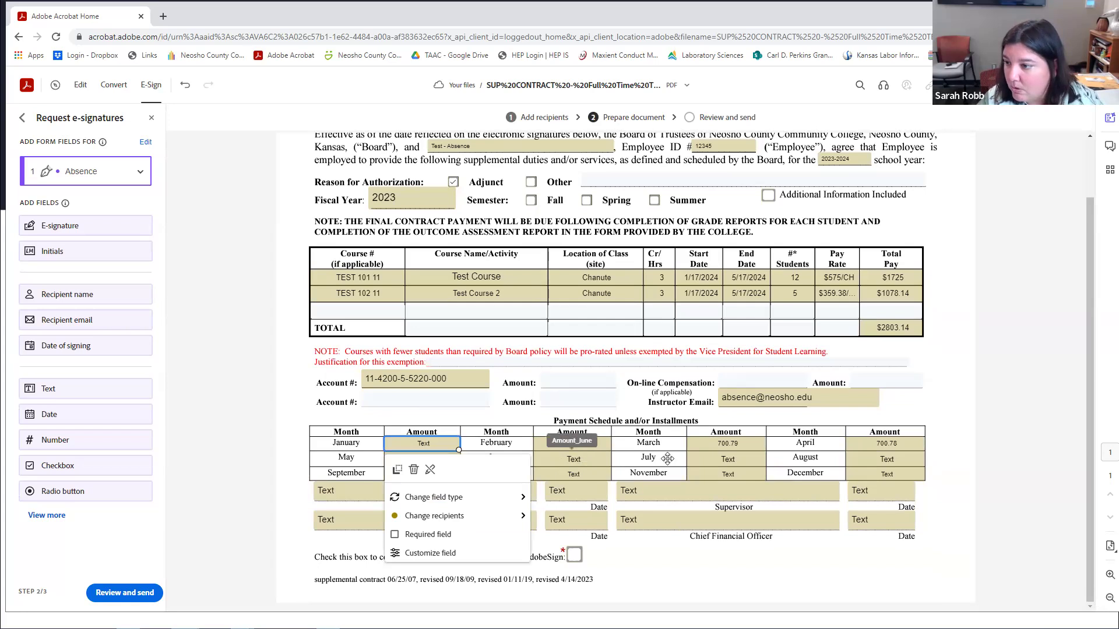
left_click(574, 459, "shift")
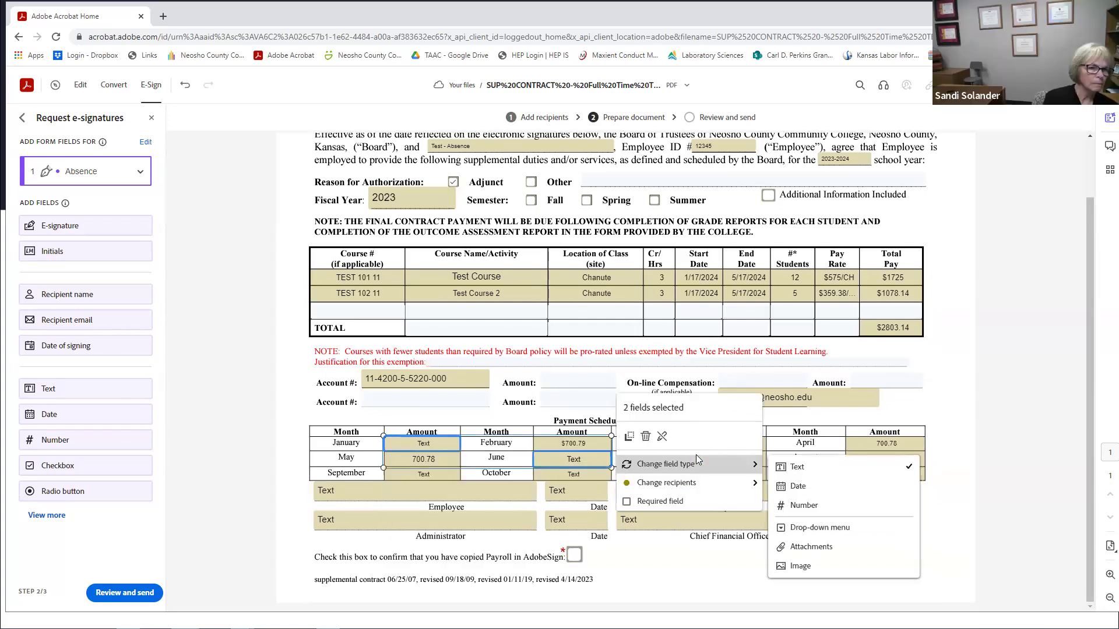
left_click(465, 474, "shift")
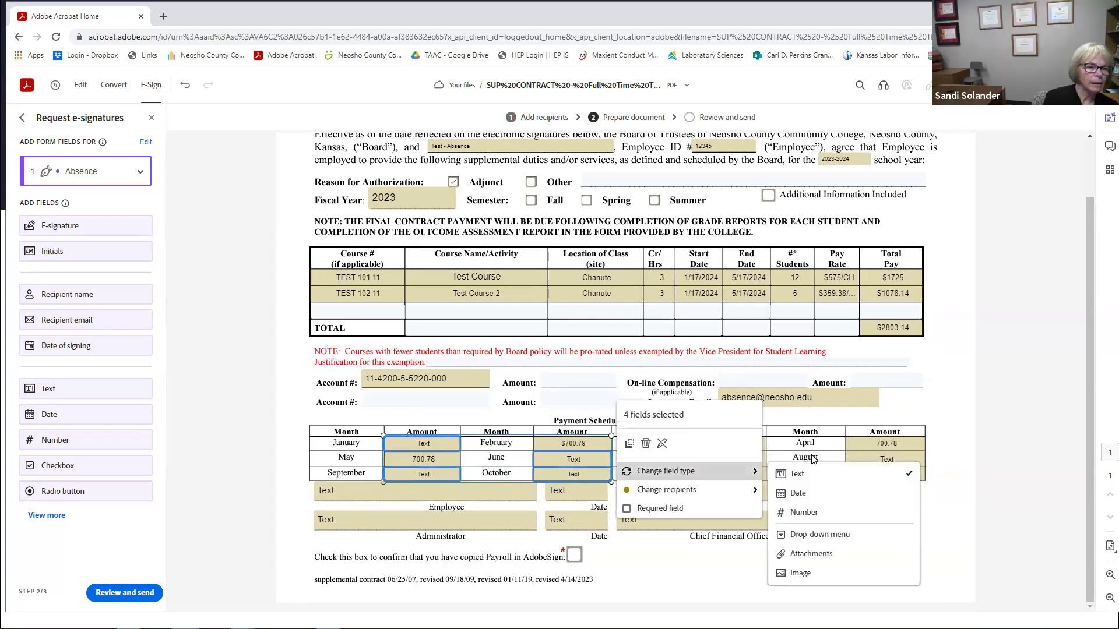
left_click(868, 459, "shift")
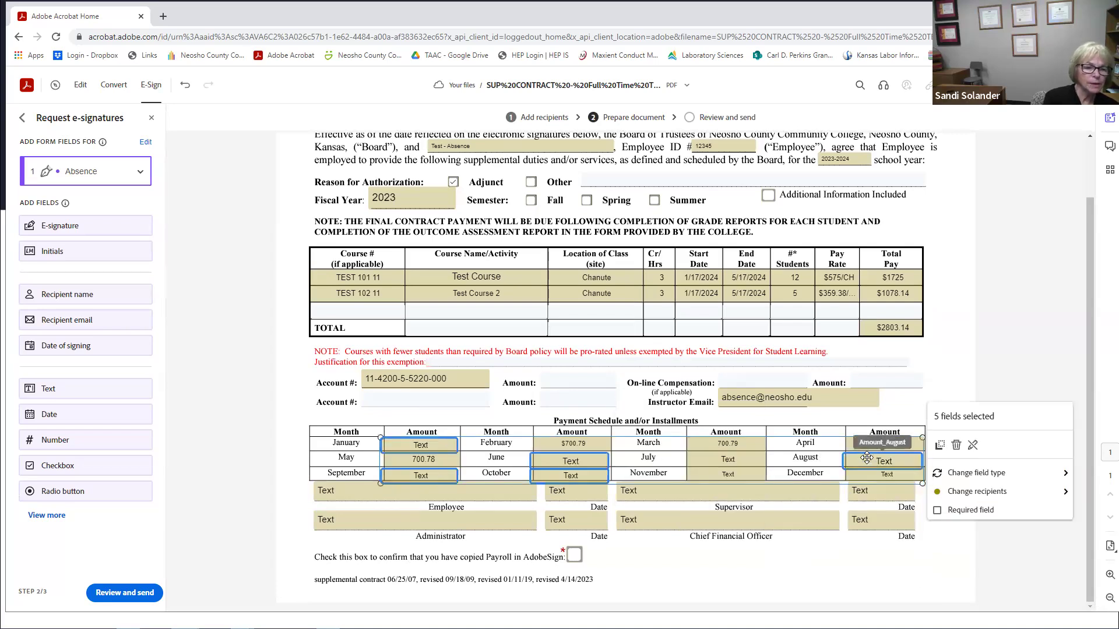
left_click(875, 473, "shift")
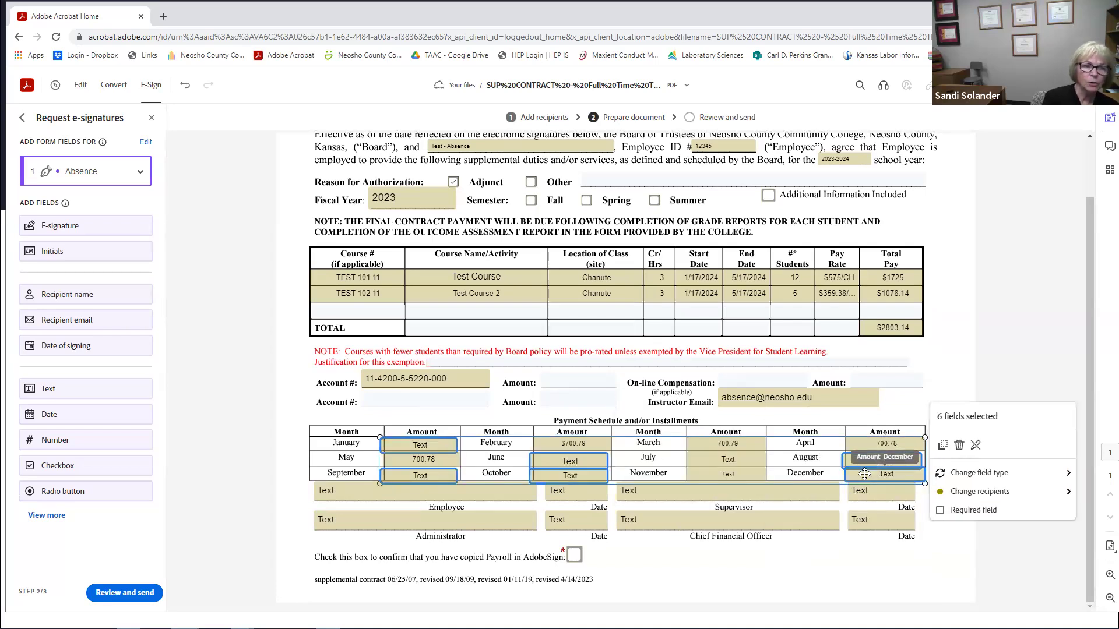
left_click(751, 463, "shift")
left_click(750, 472, "shift")
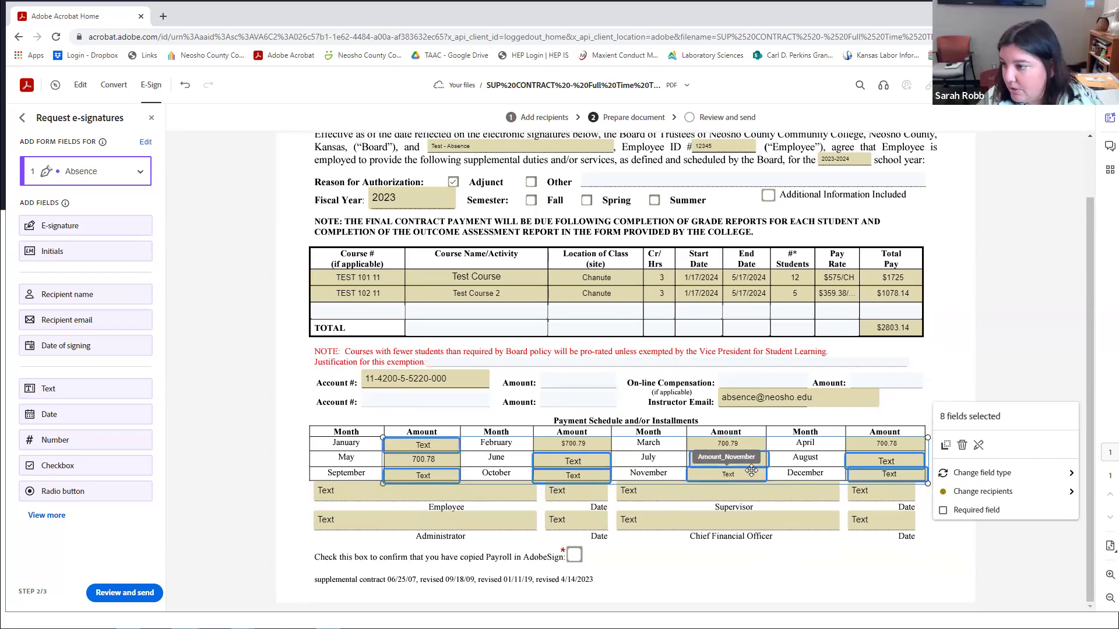
left_click(962, 447)
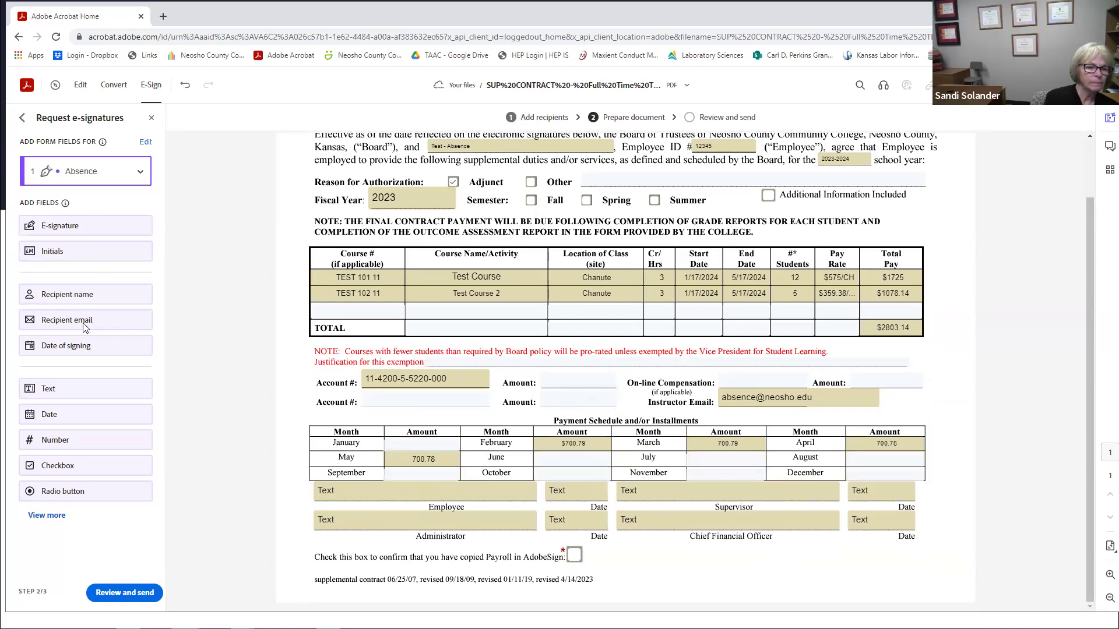
left_click(92, 394)
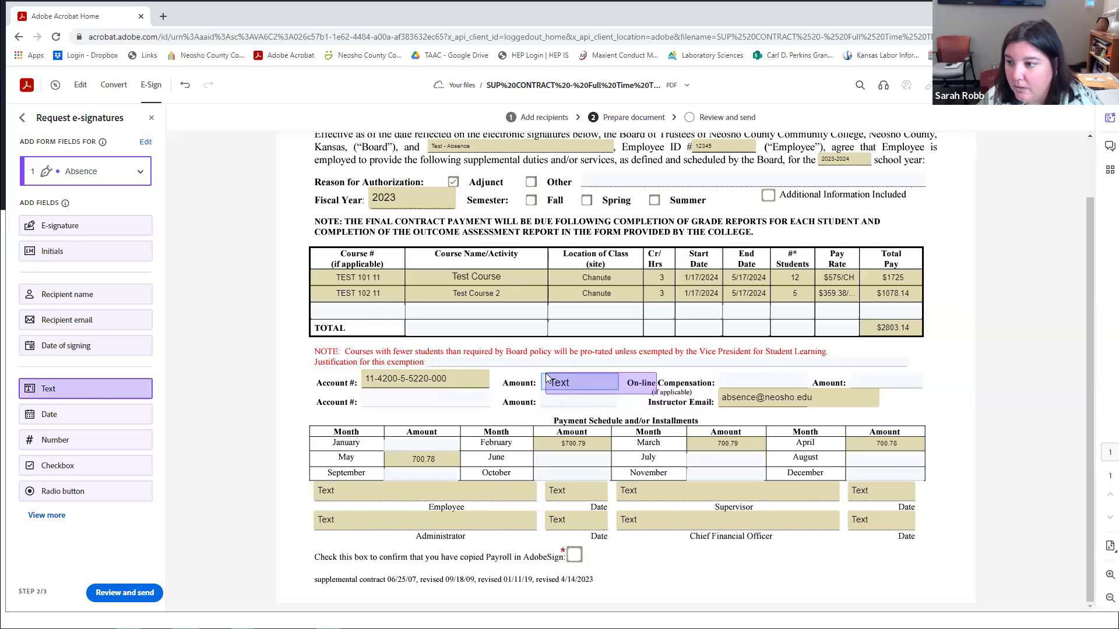
left_click(570, 386)
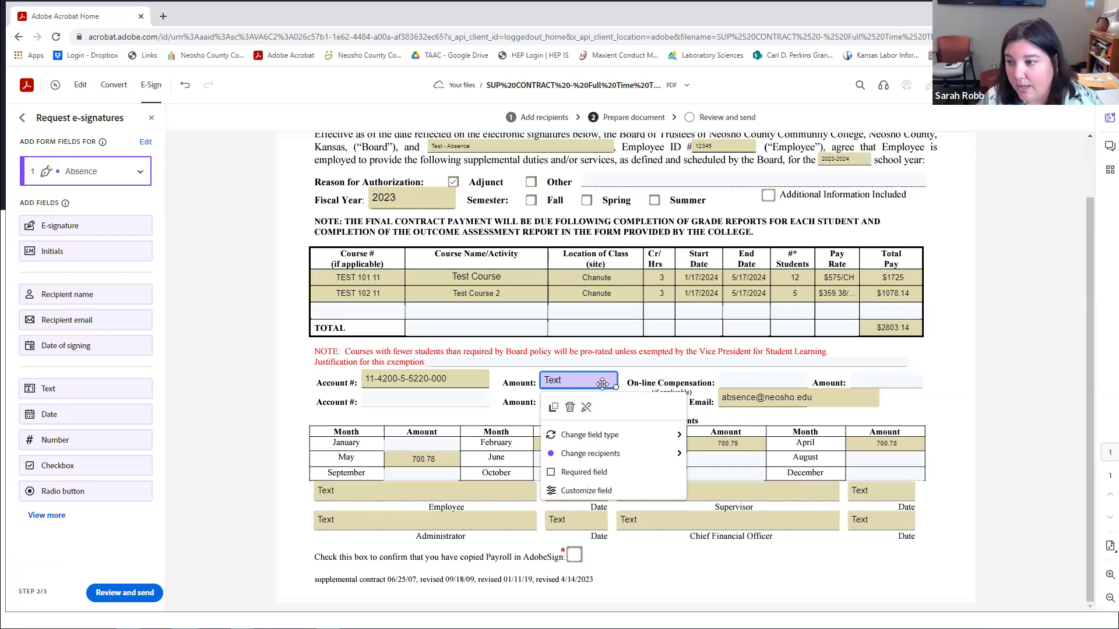
left_click(942, 415)
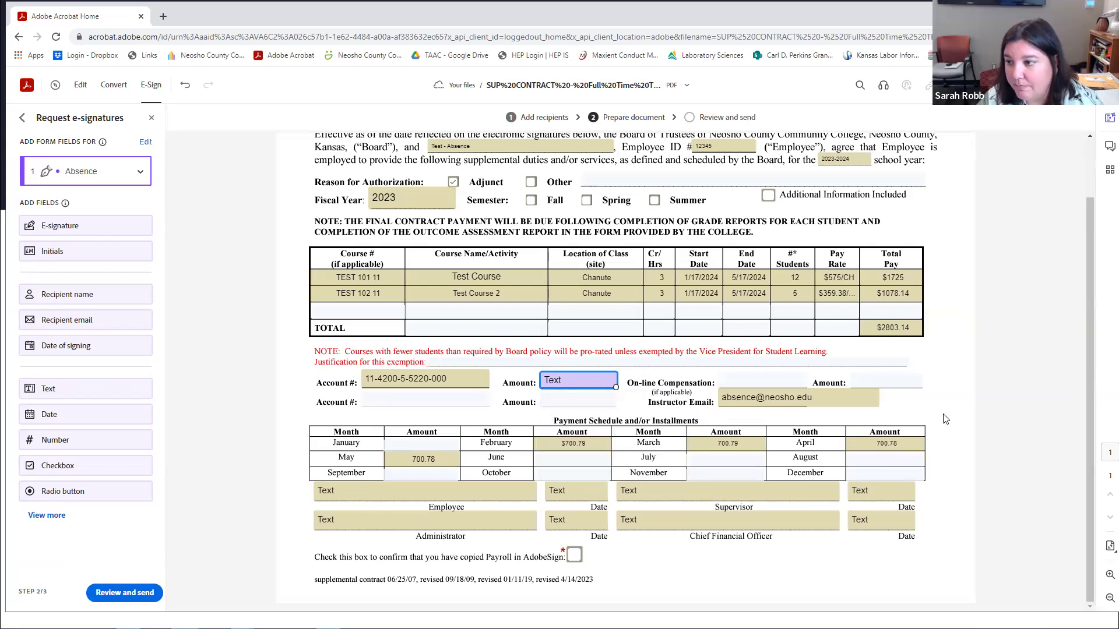
left_click(563, 380)
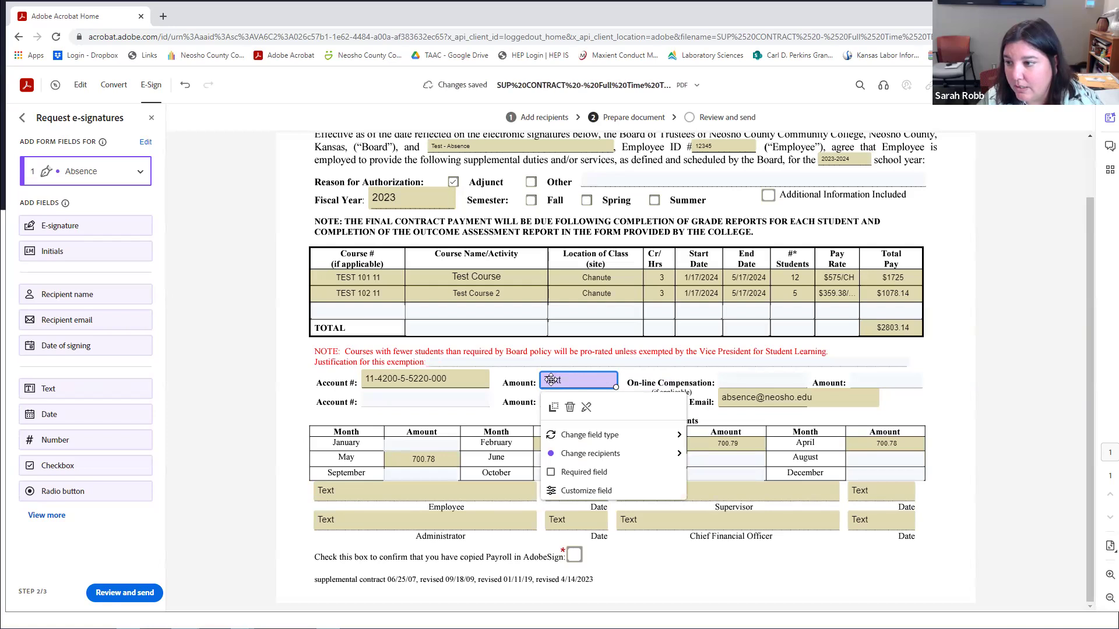
double_click(551, 380)
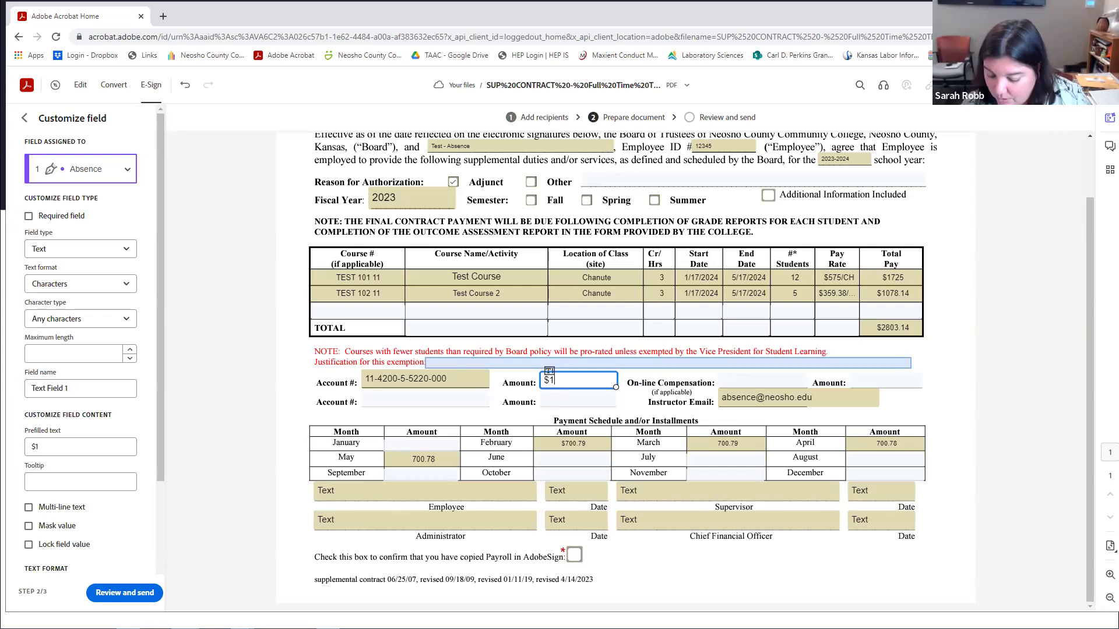
Prefill the upper Amount field with $2803.14 and delete the extra field on the second Amount line.
type("$2803.14")
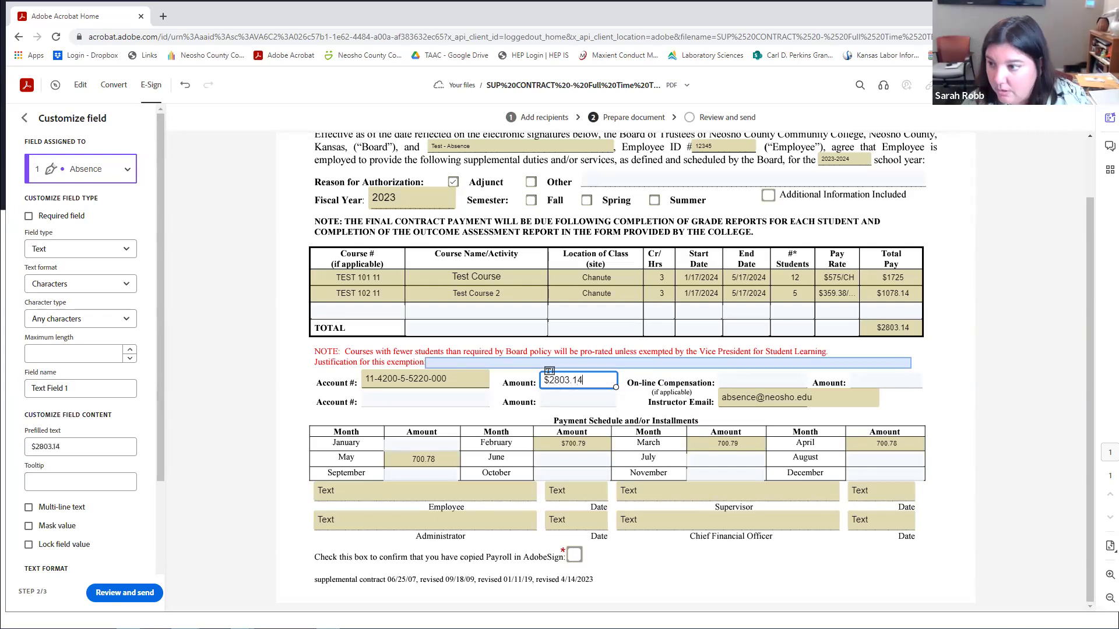
left_click(561, 402)
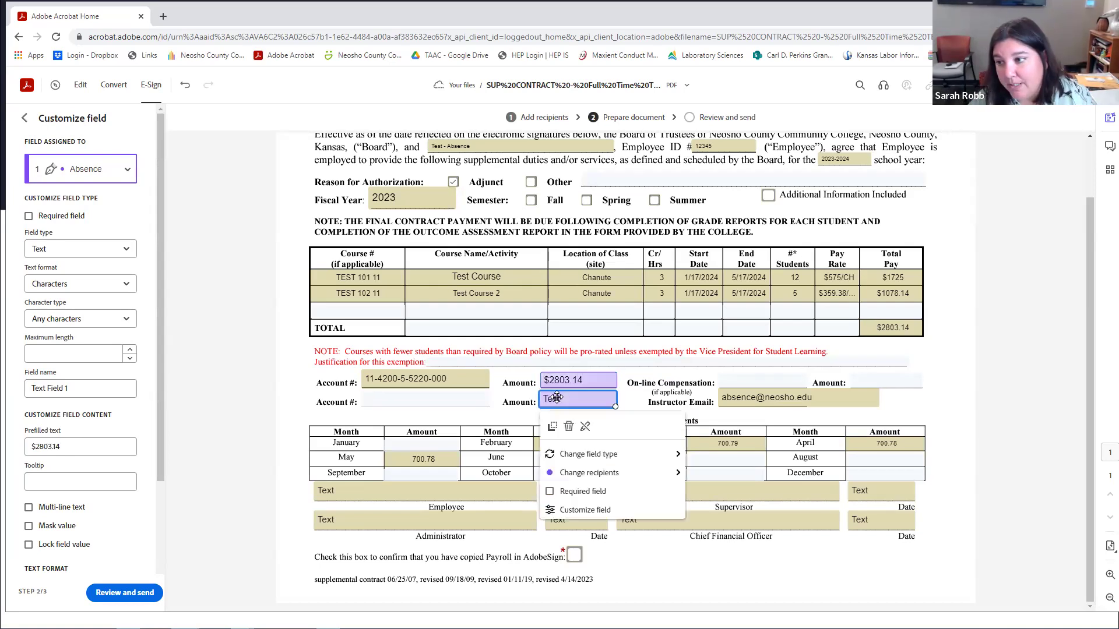
left_click(569, 426)
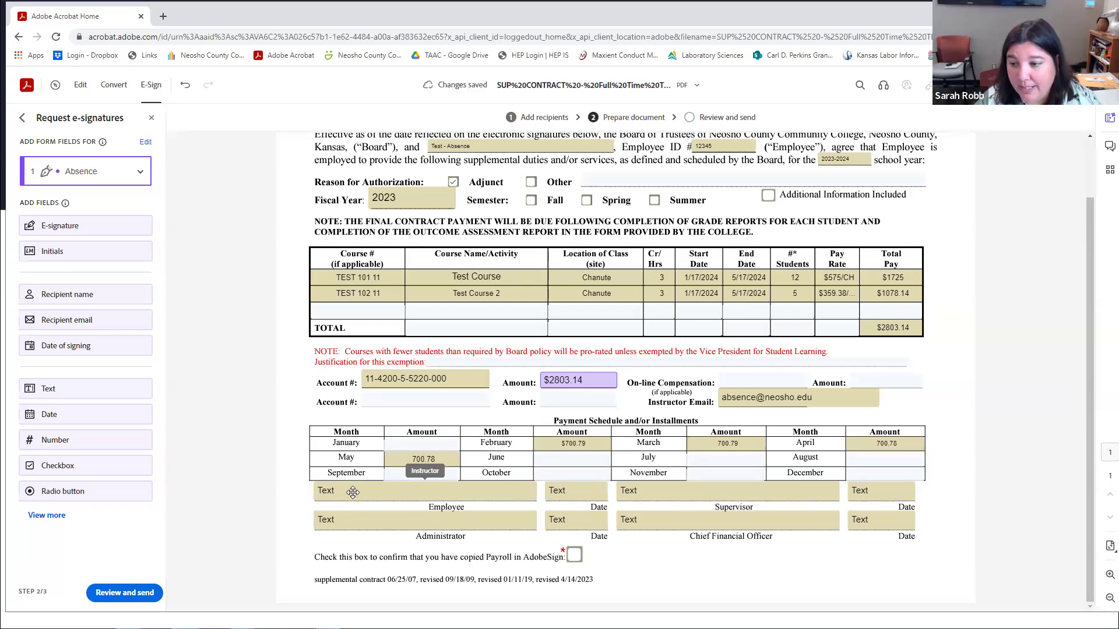
Assign the Employee line field to recipient 1 and change it to a Signature field.
left_click(353, 493)
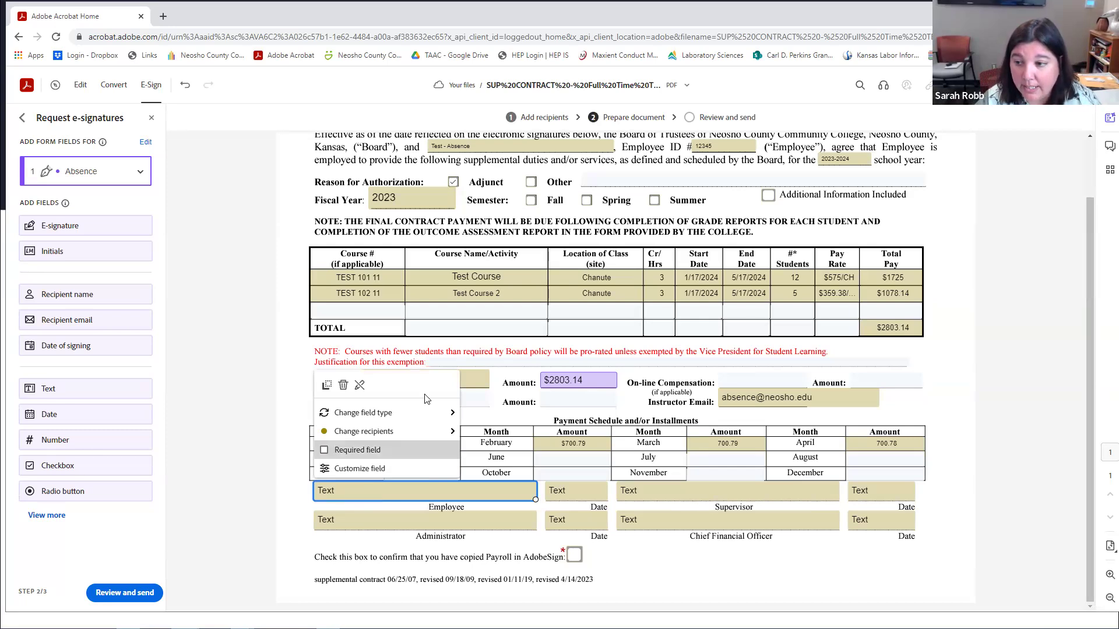
mouse_move(431, 412)
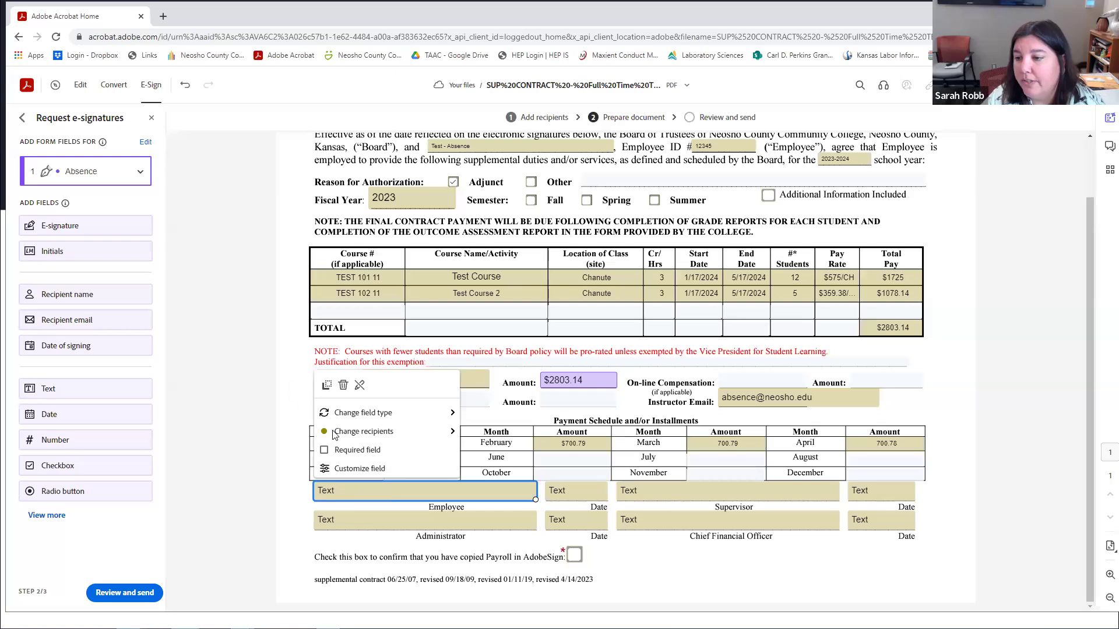
mouse_move(334, 435)
left_click(531, 443)
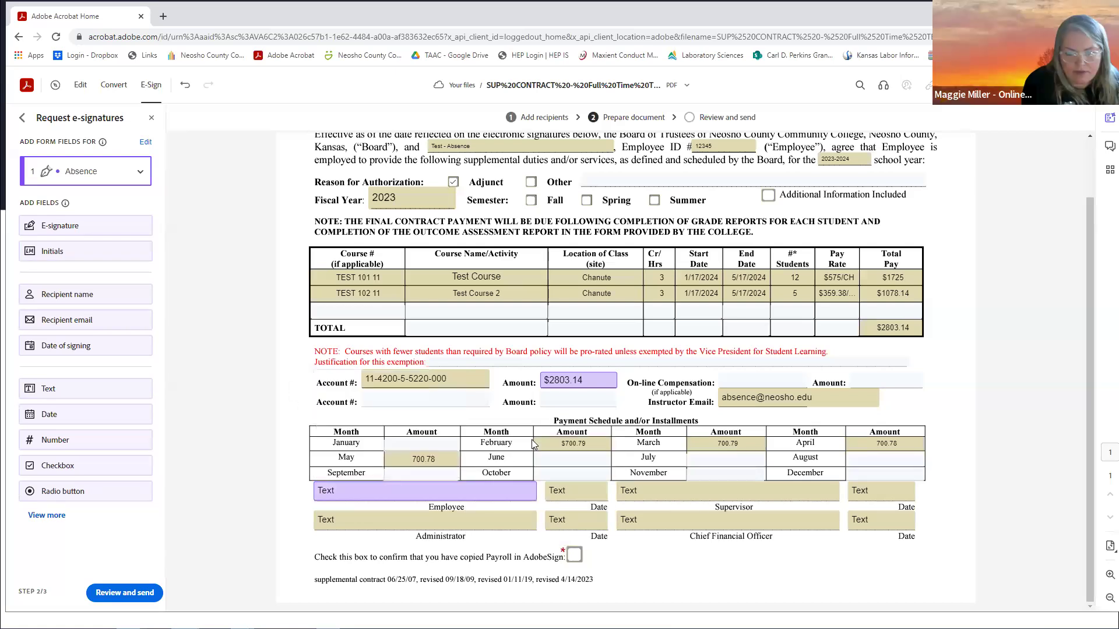
left_click(361, 493)
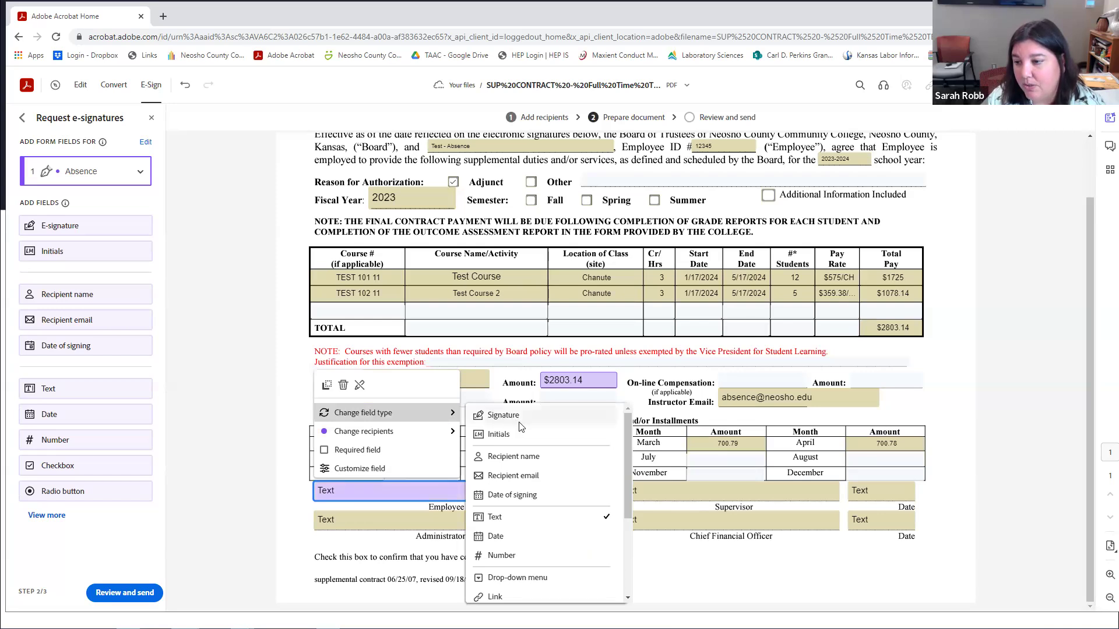
left_click(503, 415)
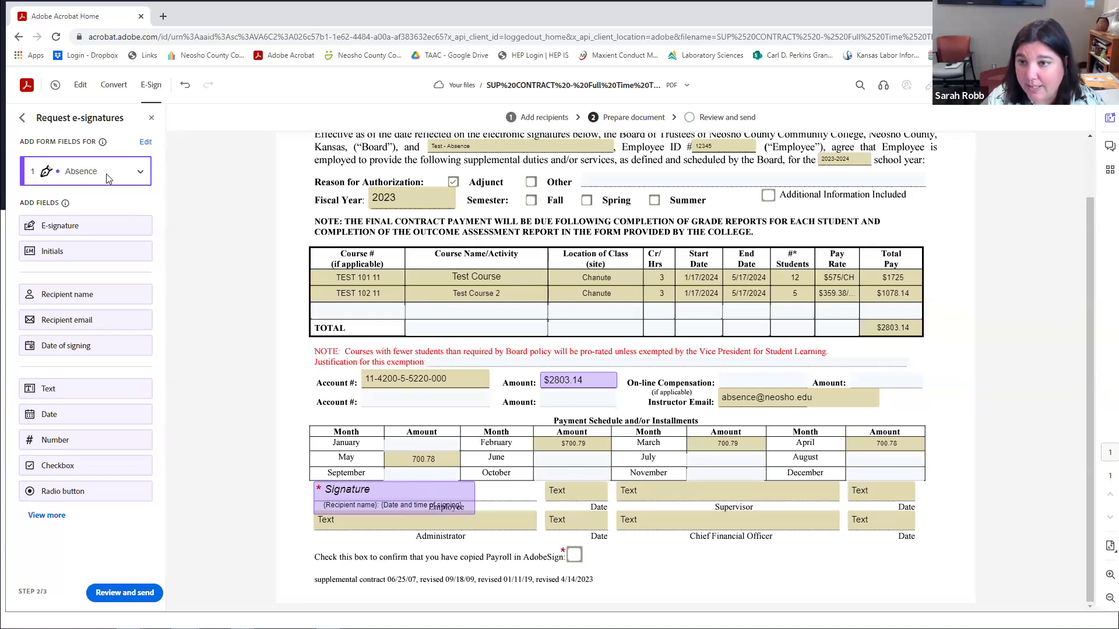
Assign the Supervisor line field to recipient 2 and change it to a Signature field.
left_click(647, 492)
mouse_move(702, 432)
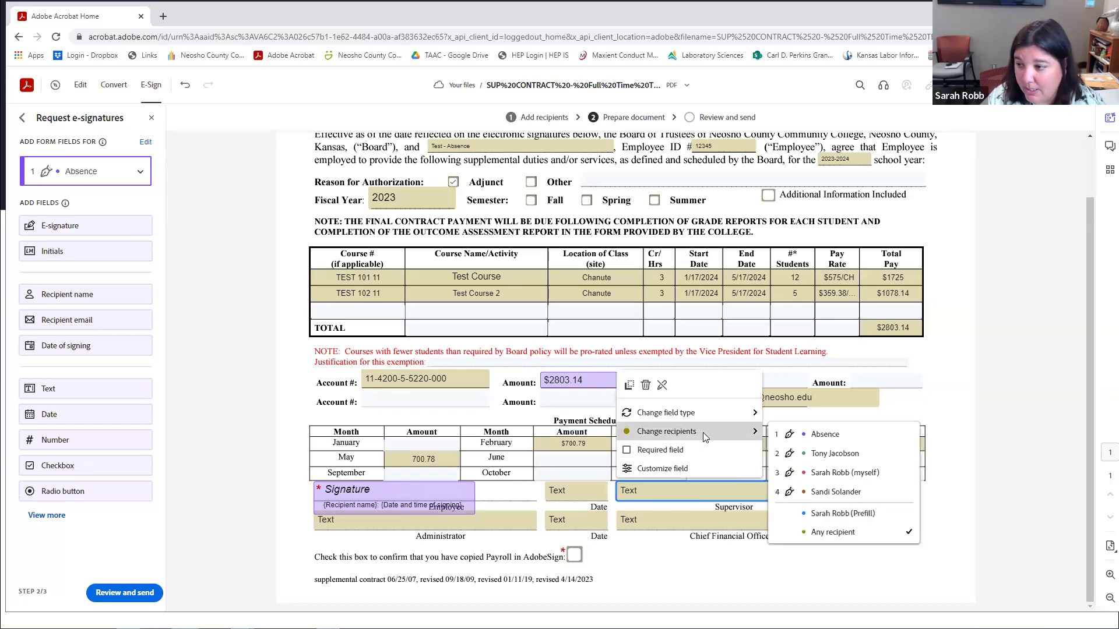
left_click(825, 458)
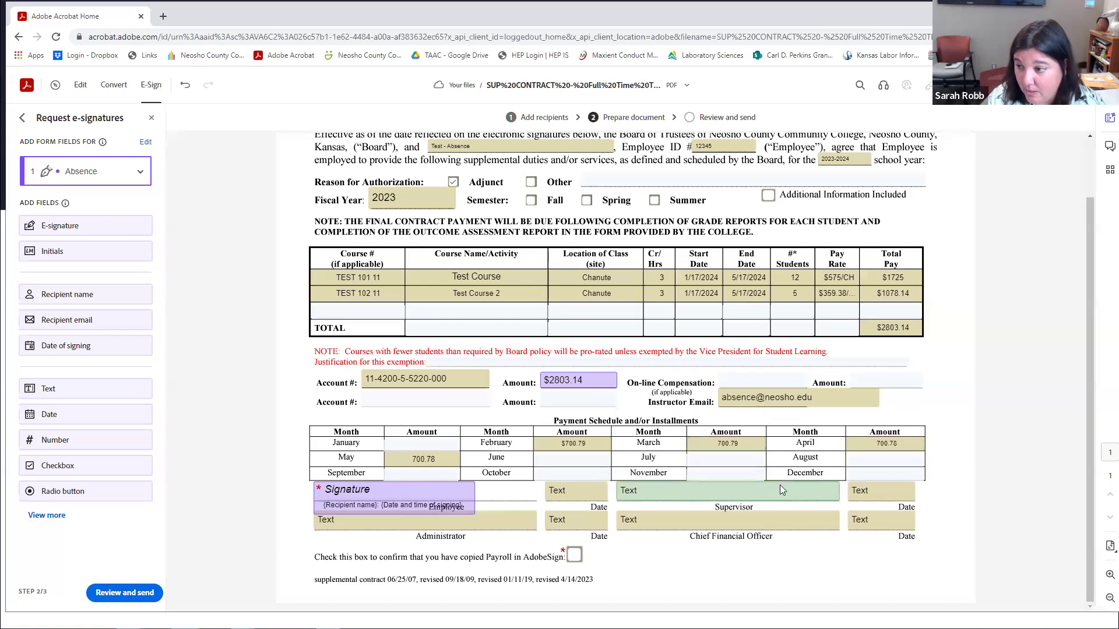
left_click(696, 492)
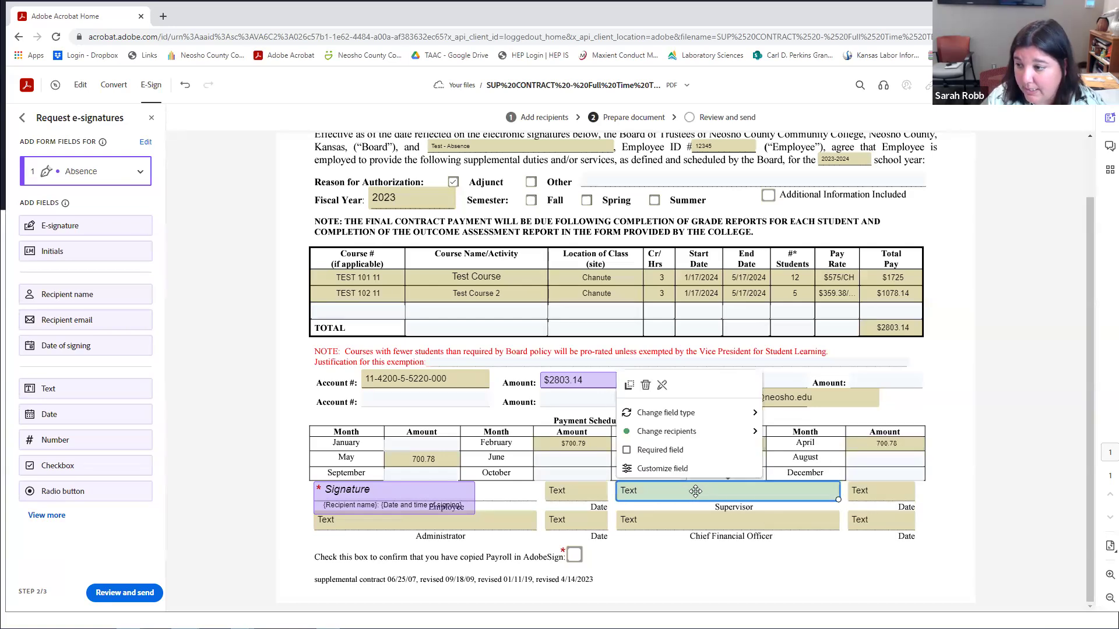
mouse_move(758, 413)
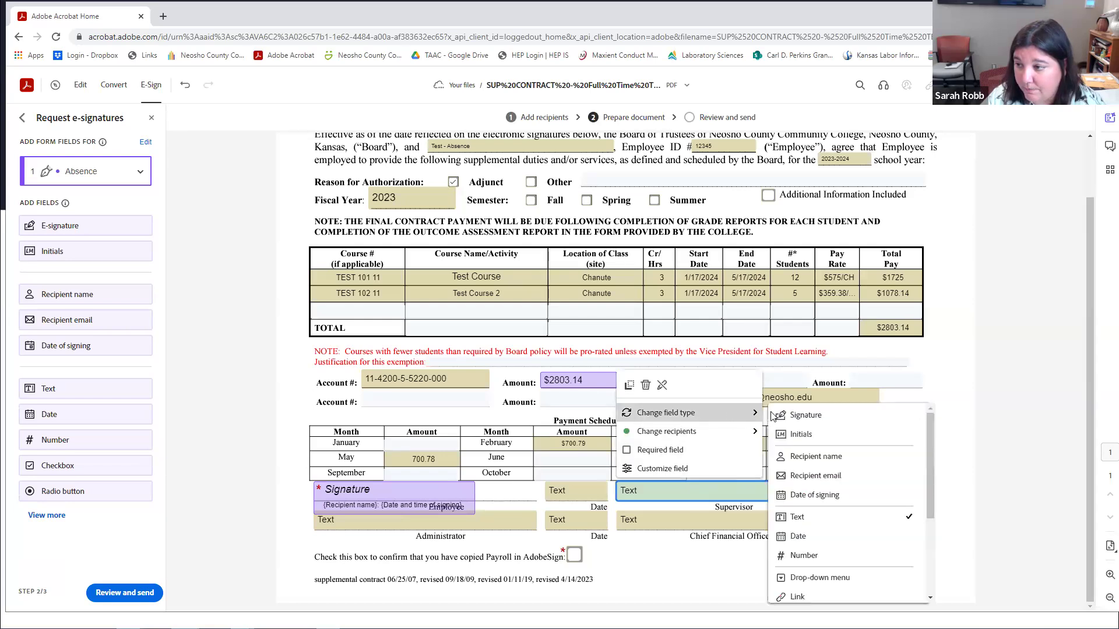
left_click(802, 424)
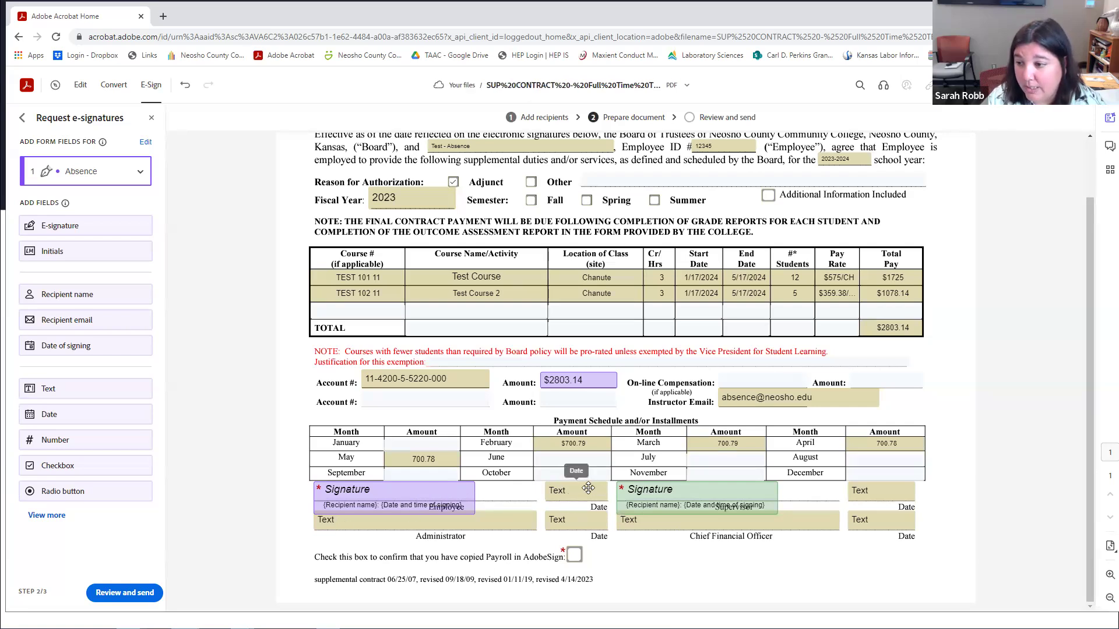
Assign the Administrator line field to recipient 3 (yourself) and make it a Signature field.
left_click(374, 523)
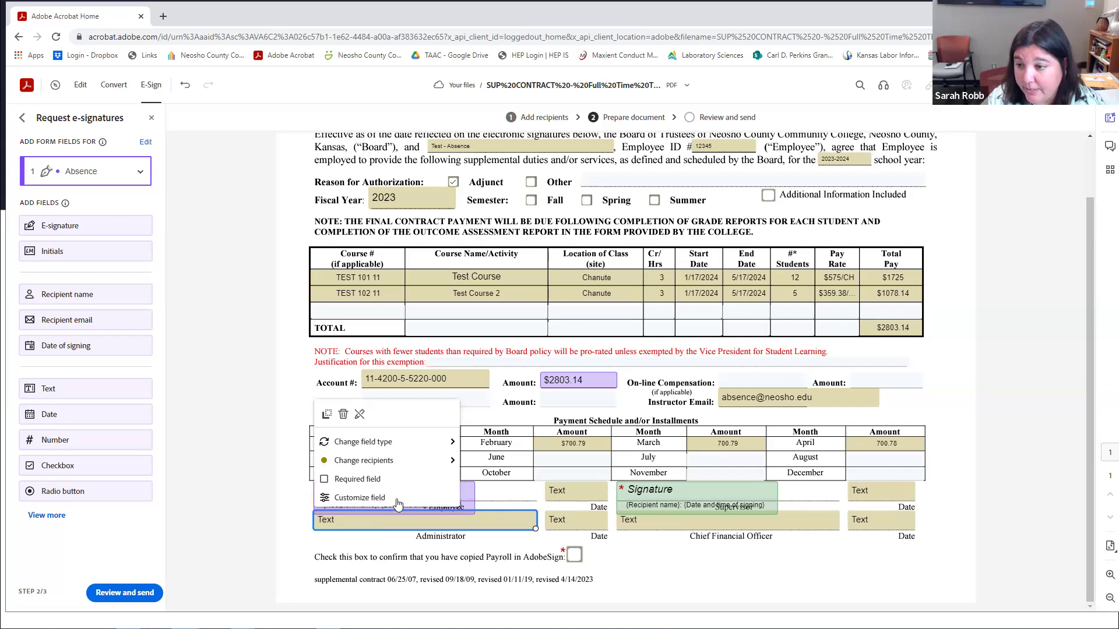
mouse_move(430, 462)
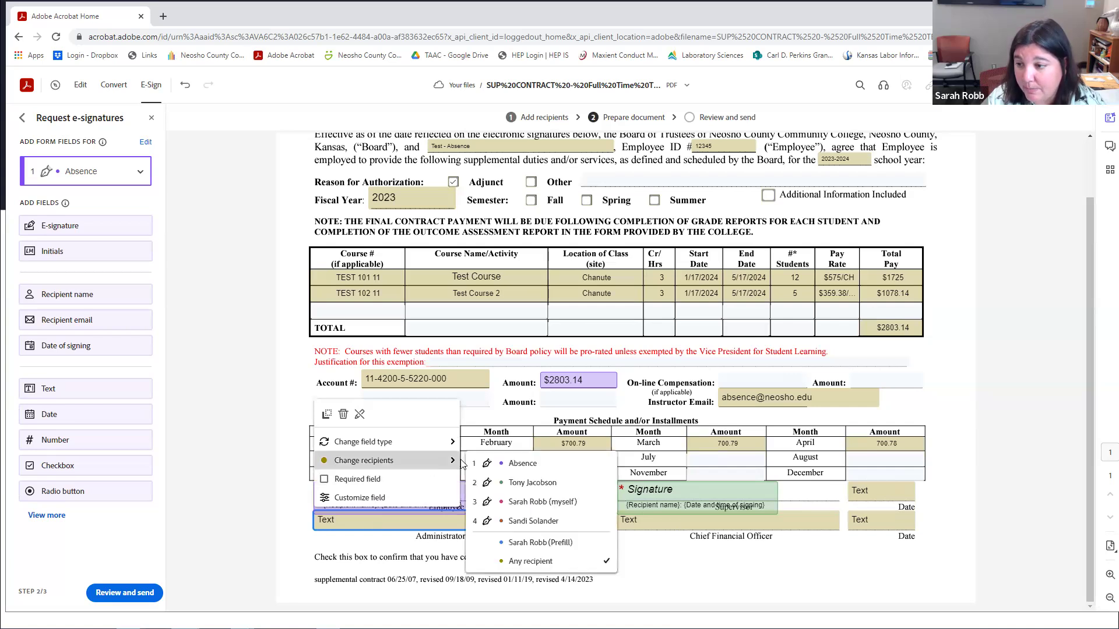
left_click(530, 503)
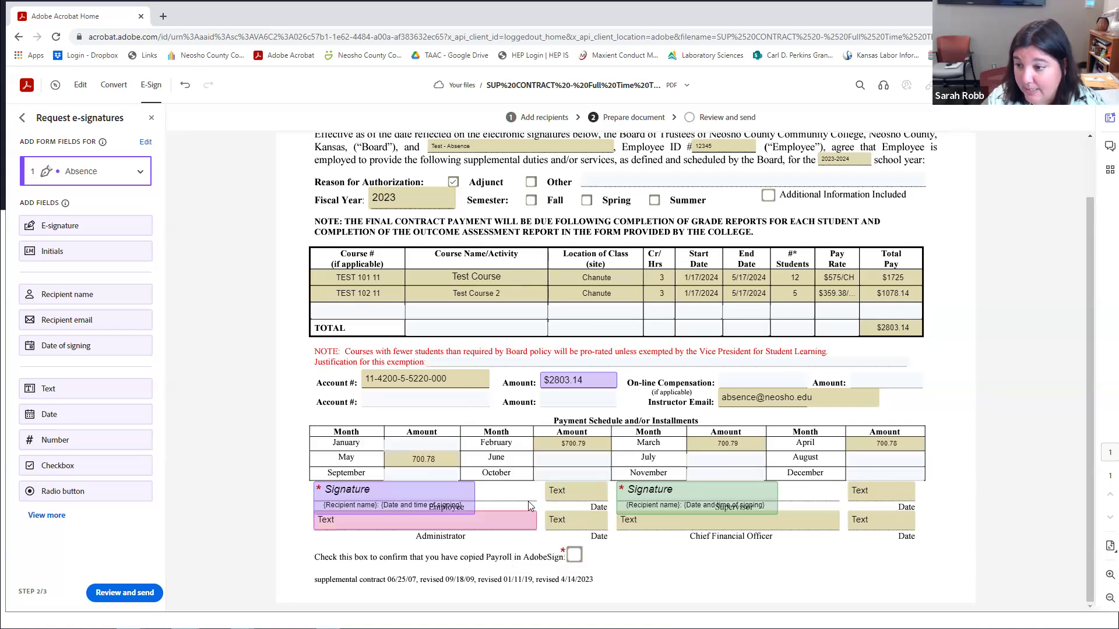
left_click(418, 525)
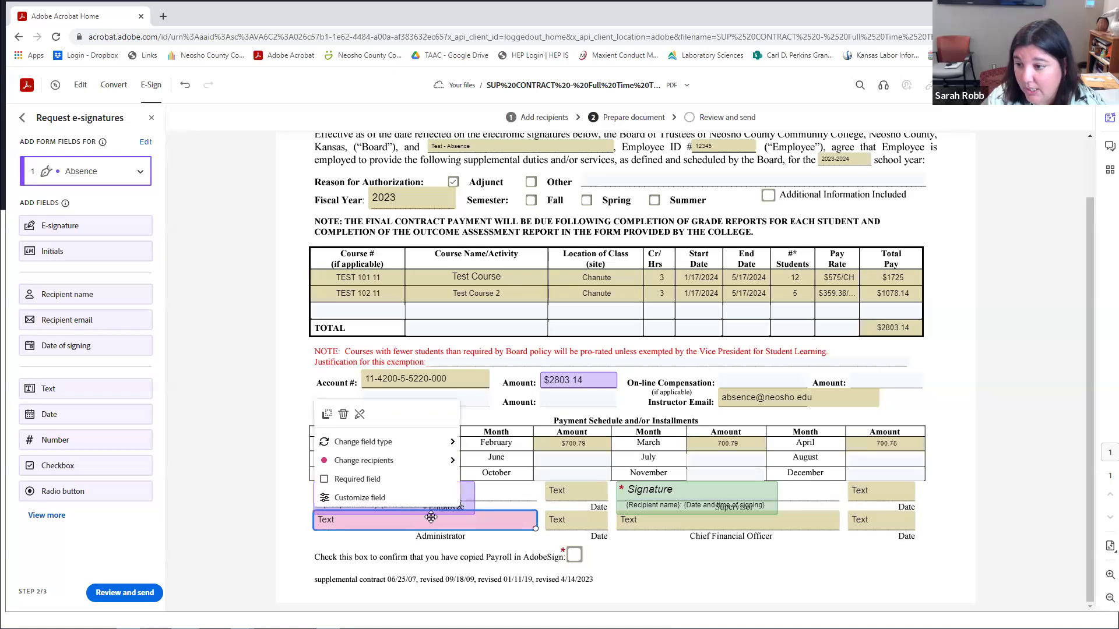
mouse_move(452, 447)
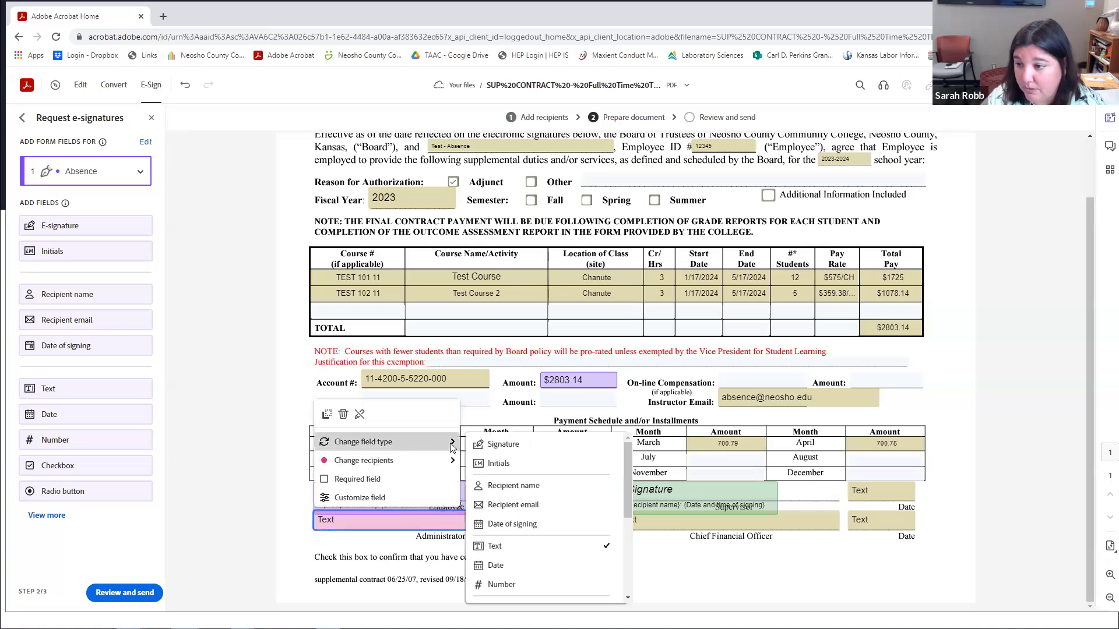
left_click(521, 453)
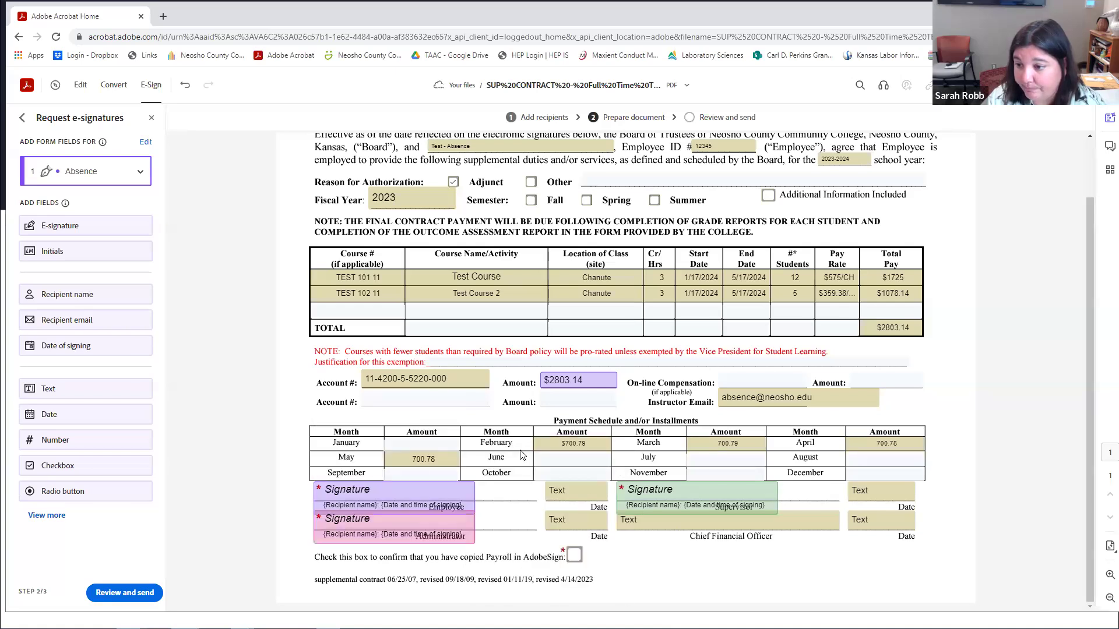
Assign the Chief Financial Officer field to recipient 4 and make it a Signature field.
left_click(645, 523)
mouse_move(703, 462)
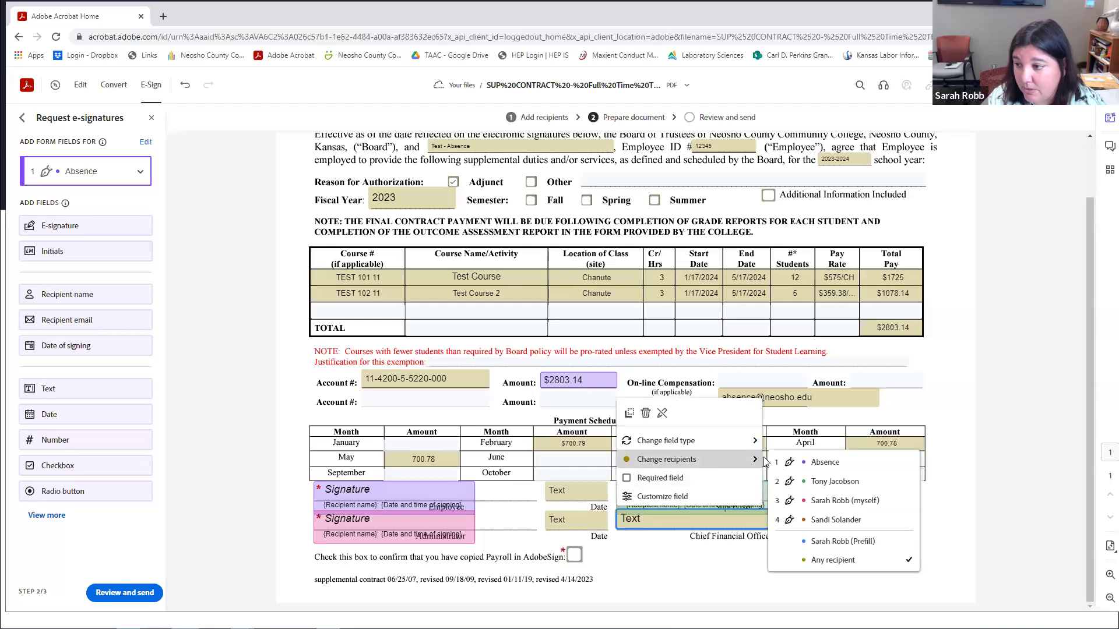
left_click(833, 522)
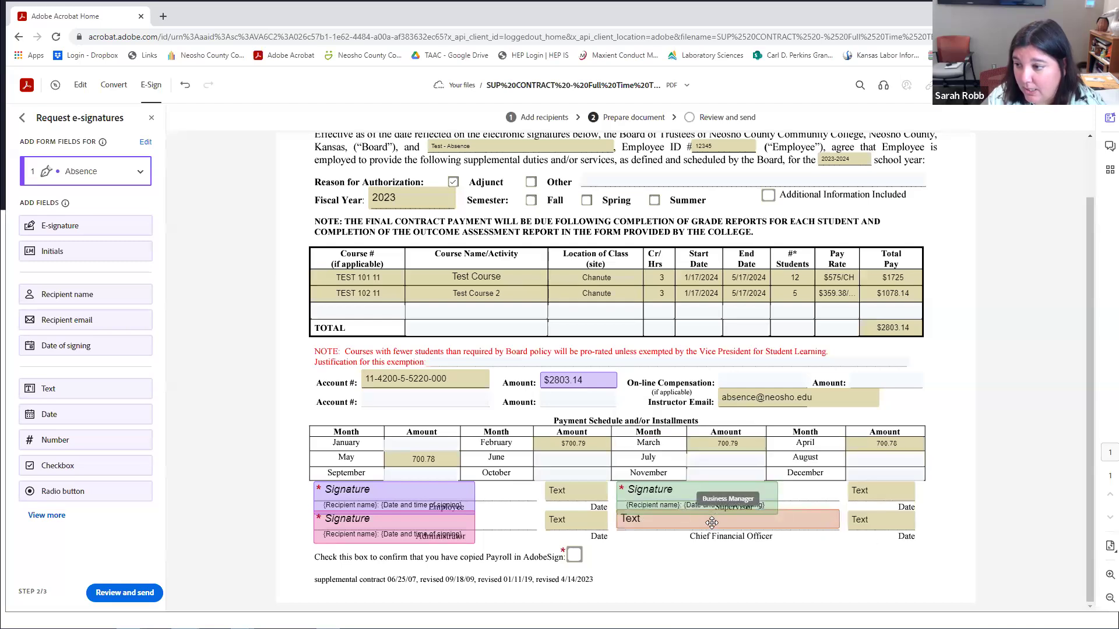
mouse_move(729, 441)
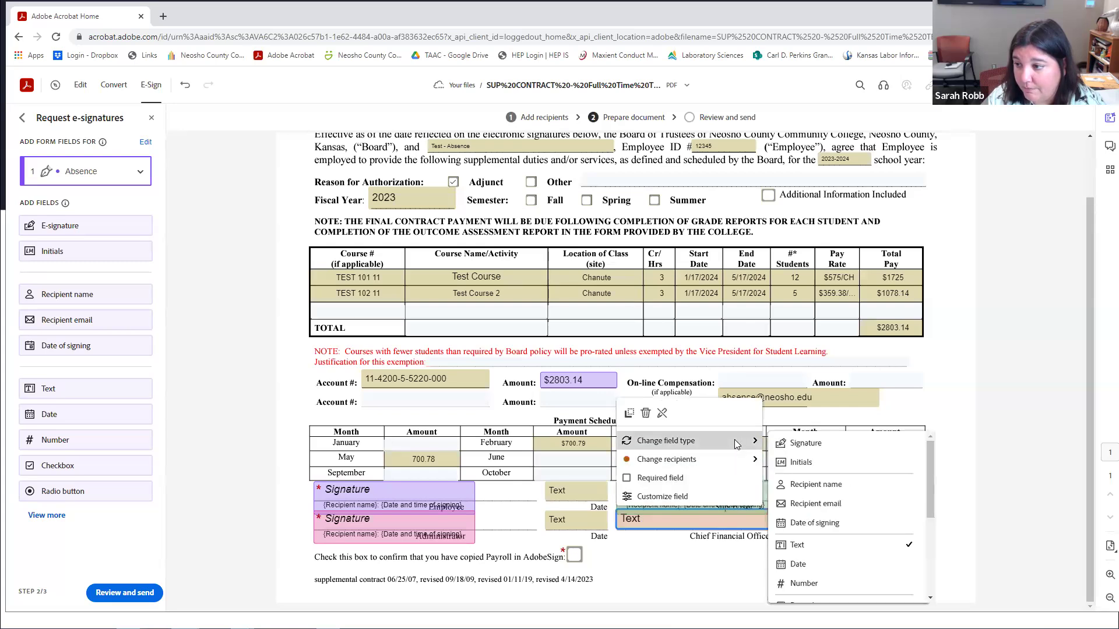
left_click(808, 444)
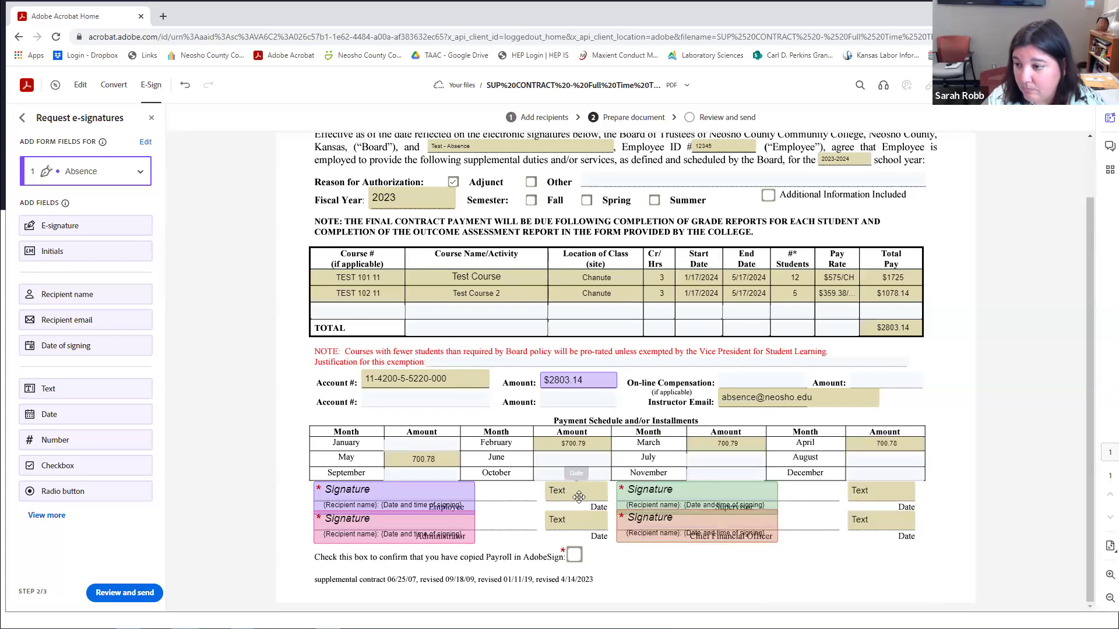
Select the four Text fields above the Date labels and delete them together.
left_click(579, 495)
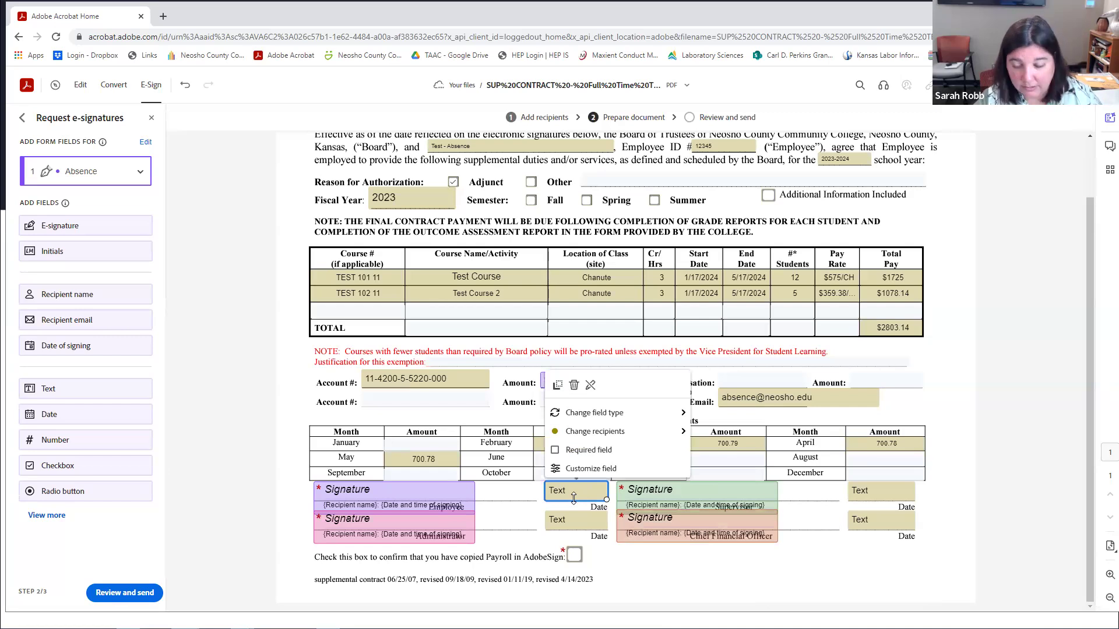
left_click(581, 522, "shift")
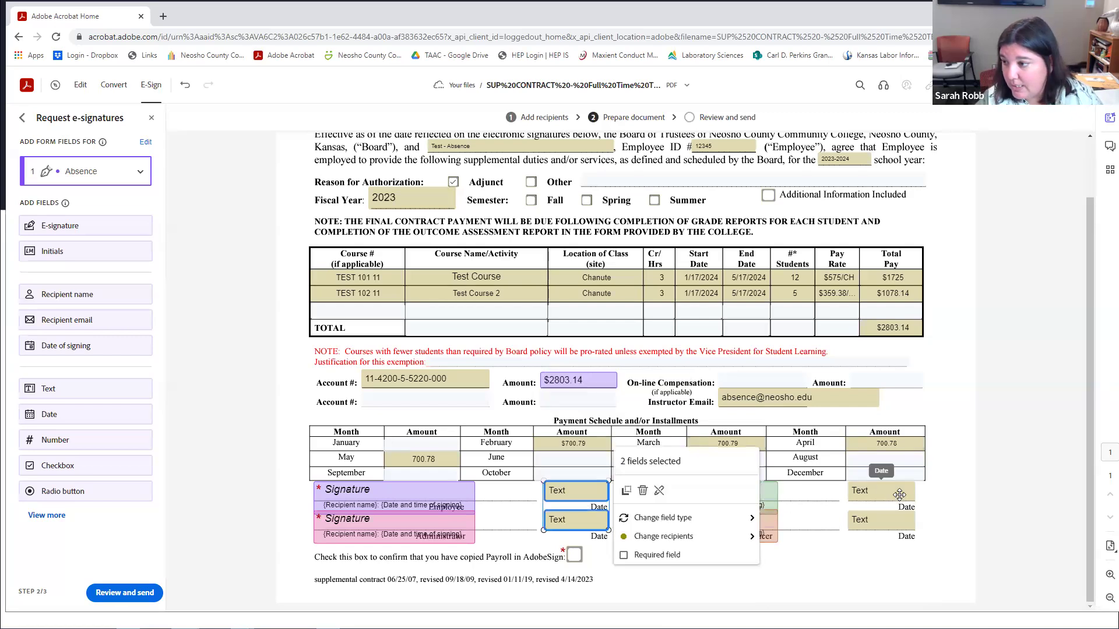
left_click(898, 493, "shift")
left_click(898, 519, "shift")
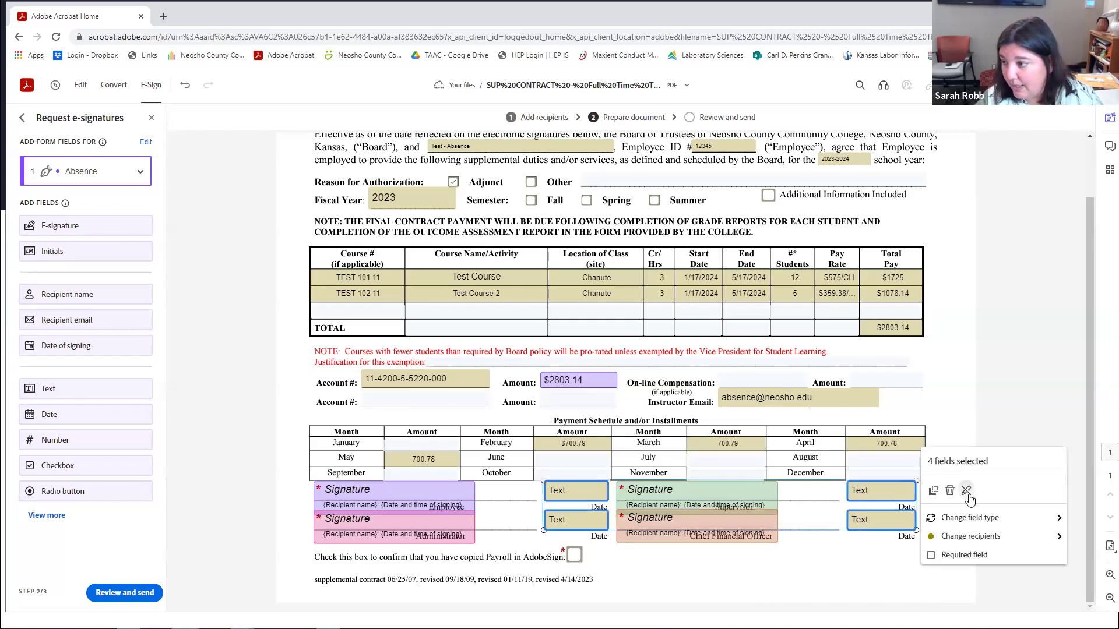
left_click(945, 492)
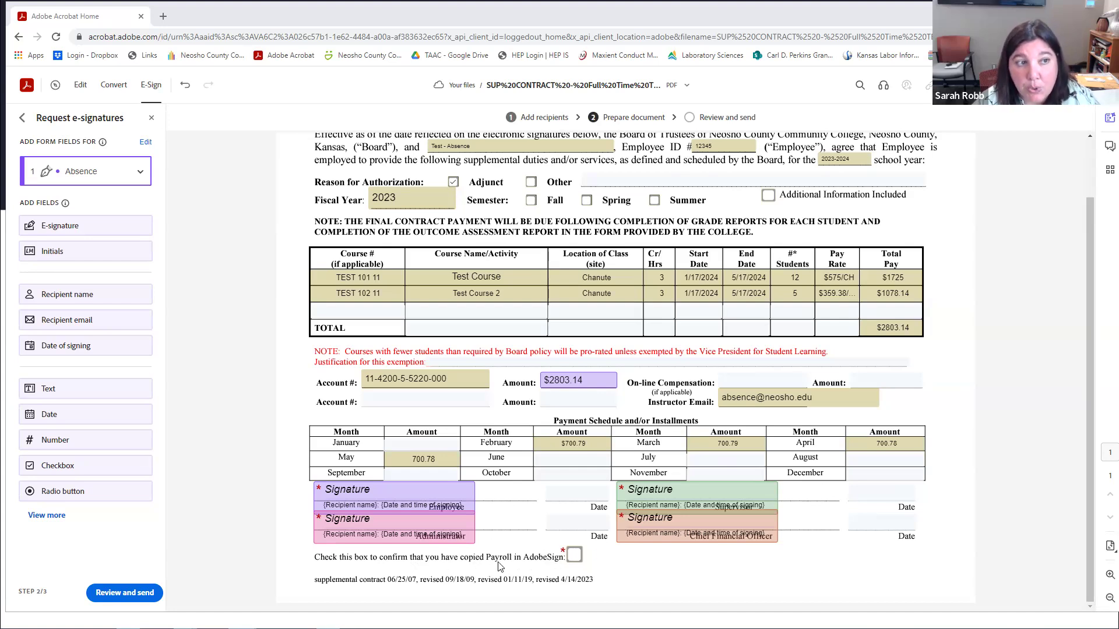
Look over the Payroll checkbox field's recipient and action options without changing anything.
left_click(574, 554)
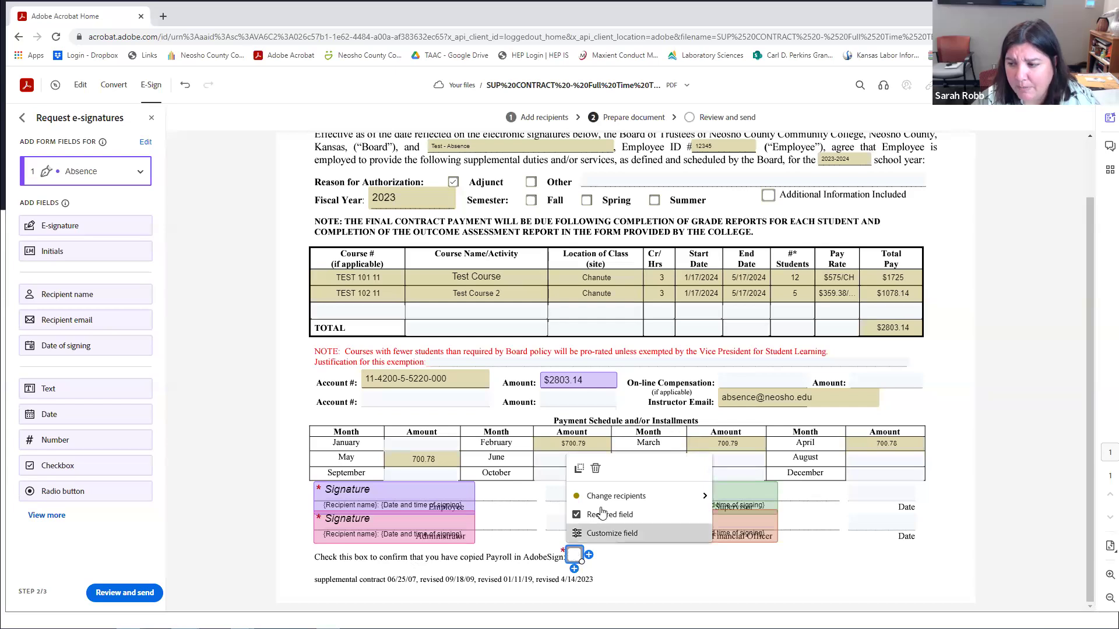
mouse_move(619, 492)
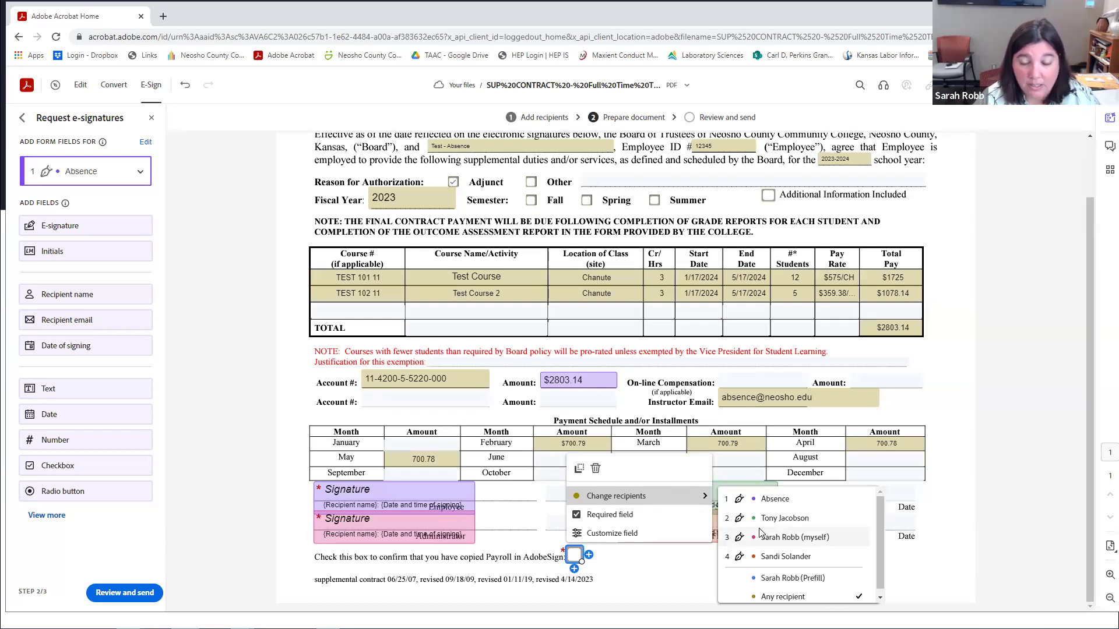
left_click(787, 579)
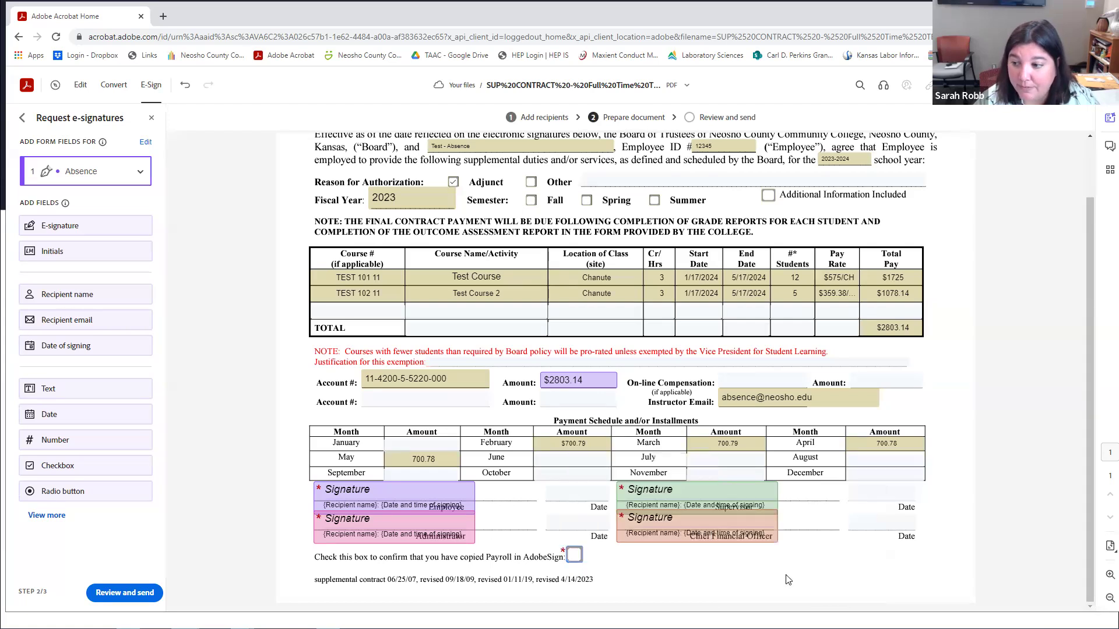
right_click(574, 554)
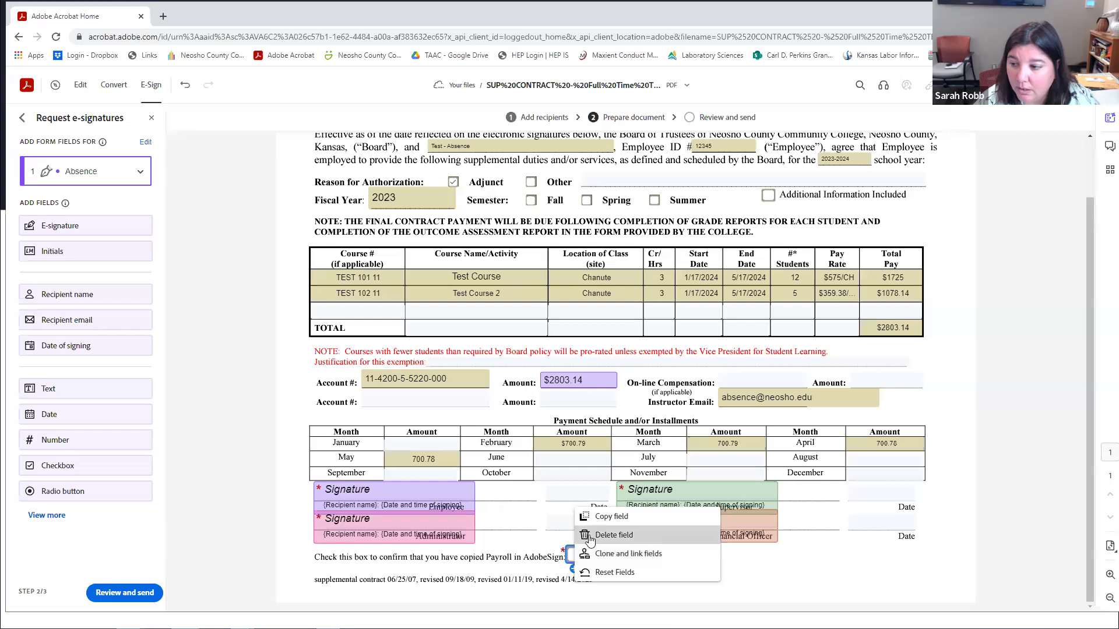
left_click(644, 572)
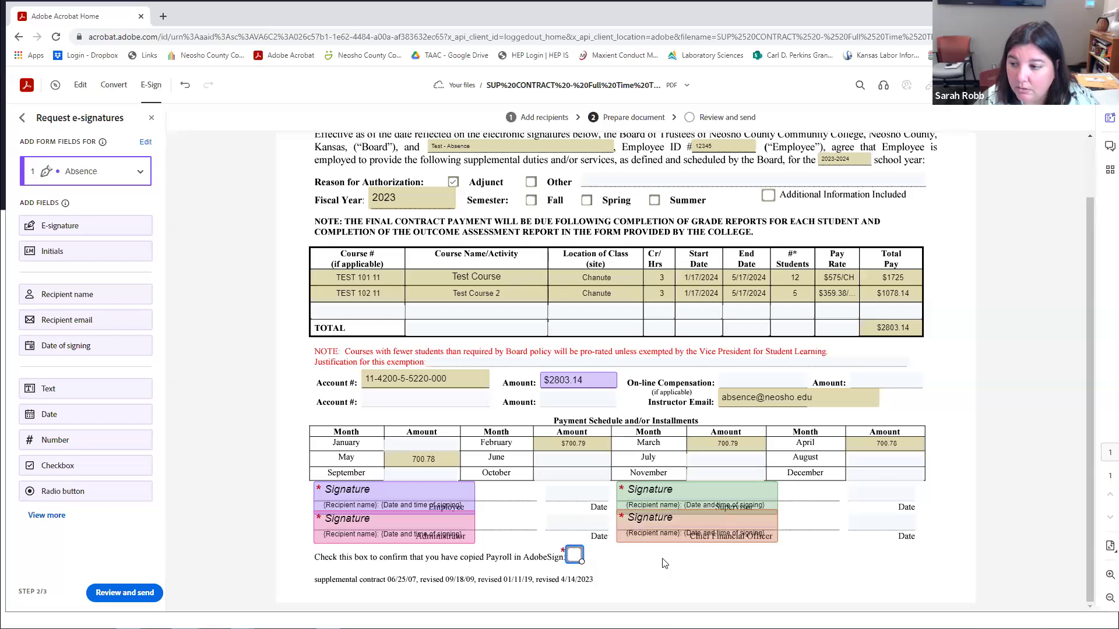
left_click(575, 554)
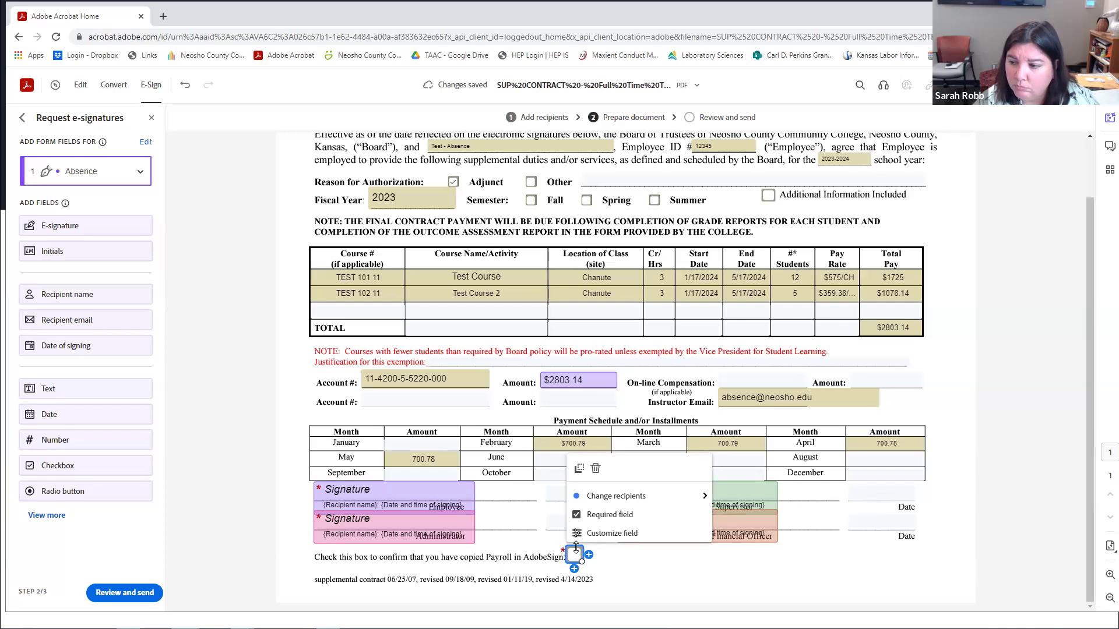
left_click(576, 548)
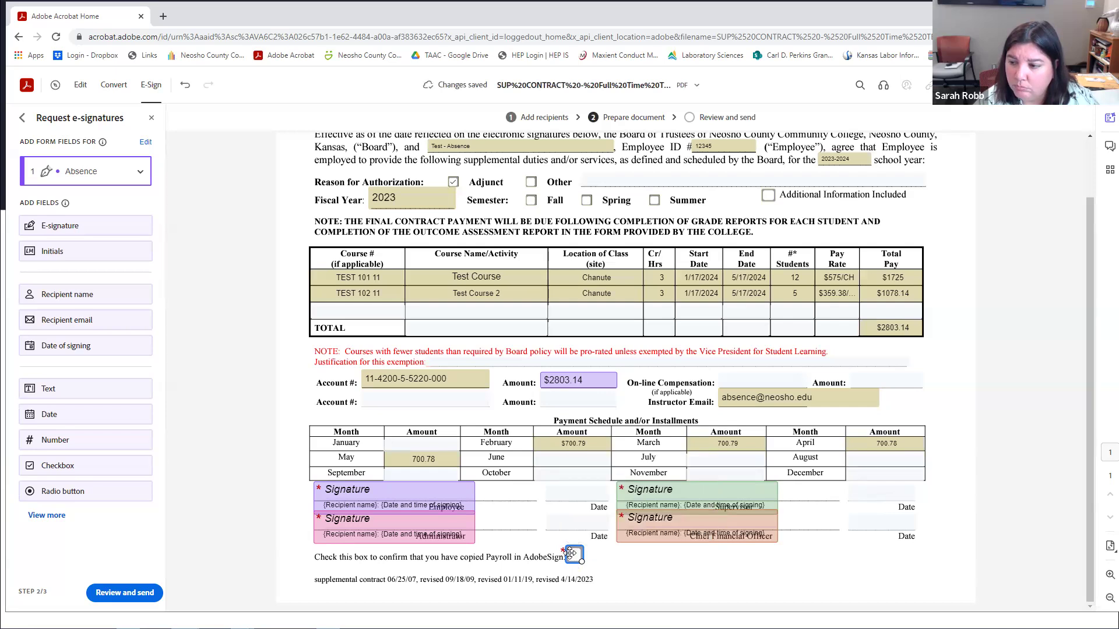
Set the Payroll CC checkbox default to Checked in its Customize field settings.
double_click(570, 554)
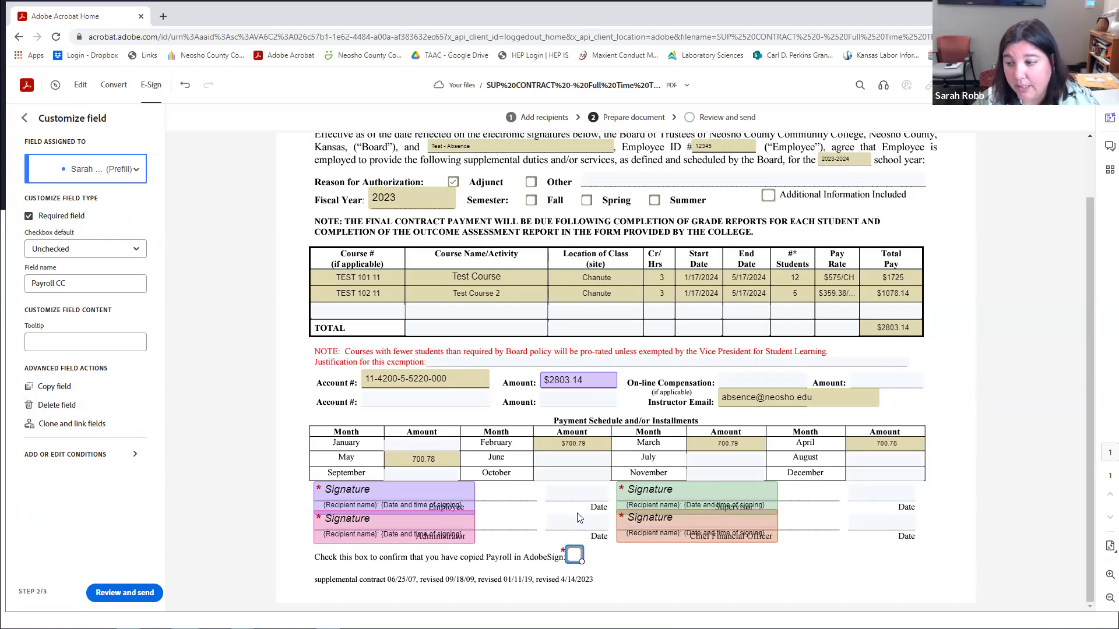
left_click(81, 257)
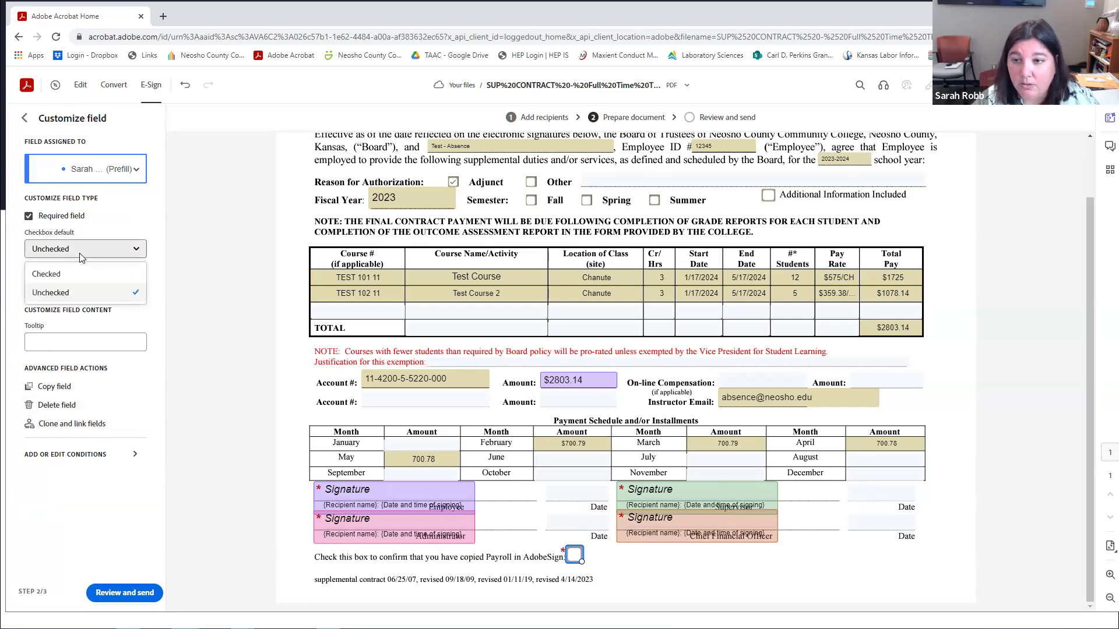
left_click(47, 274)
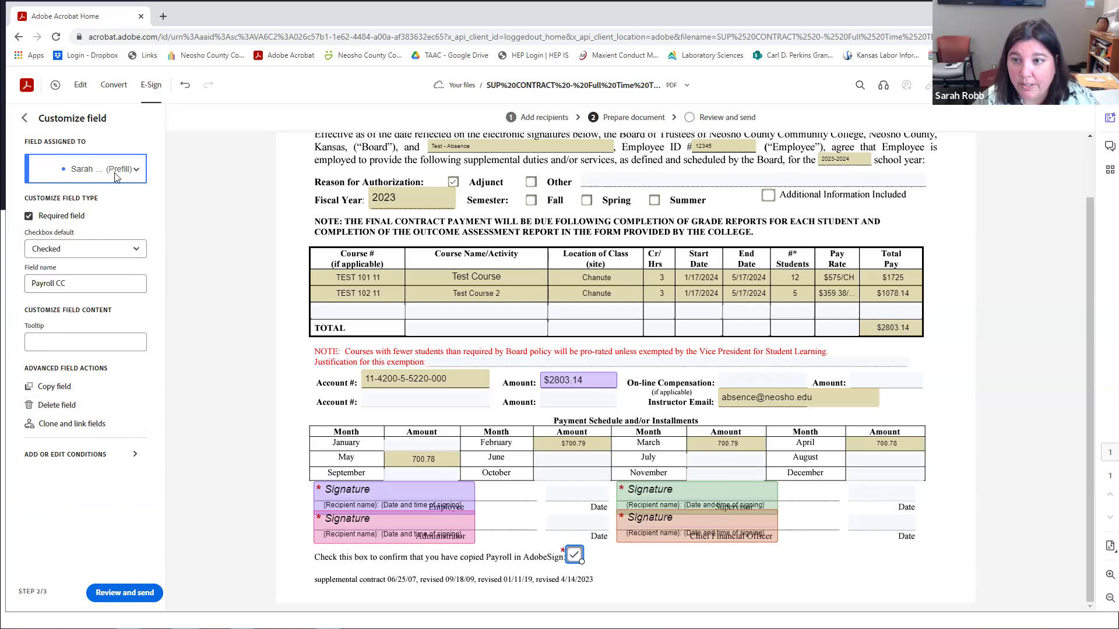
left_click(669, 575)
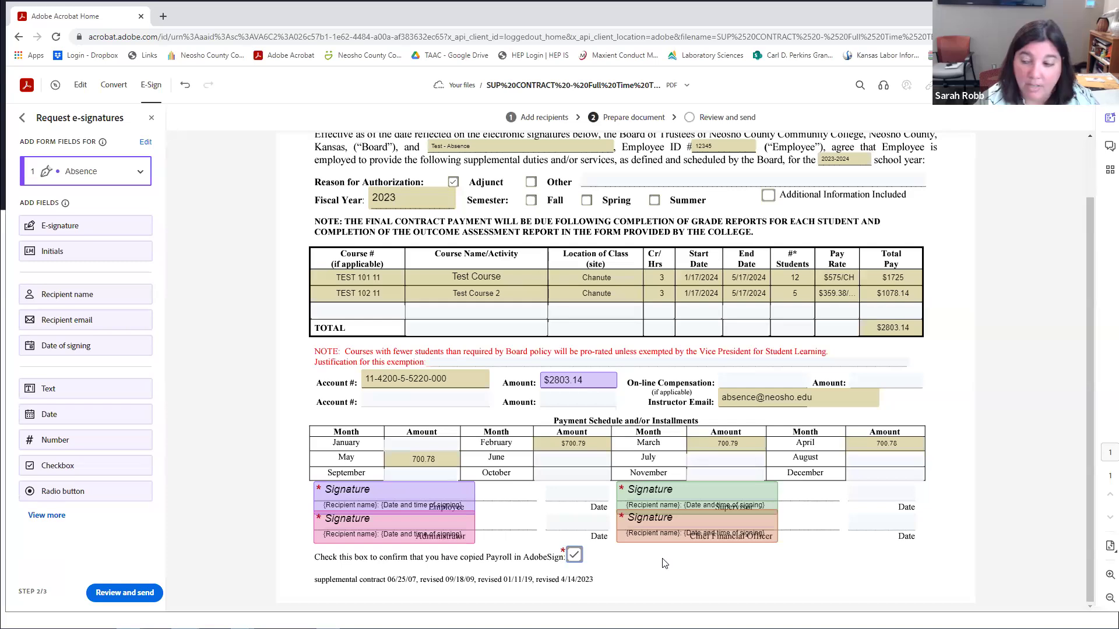
Verify the Payroll checkbox settings, then proceed to Review and send.
right_click(575, 551)
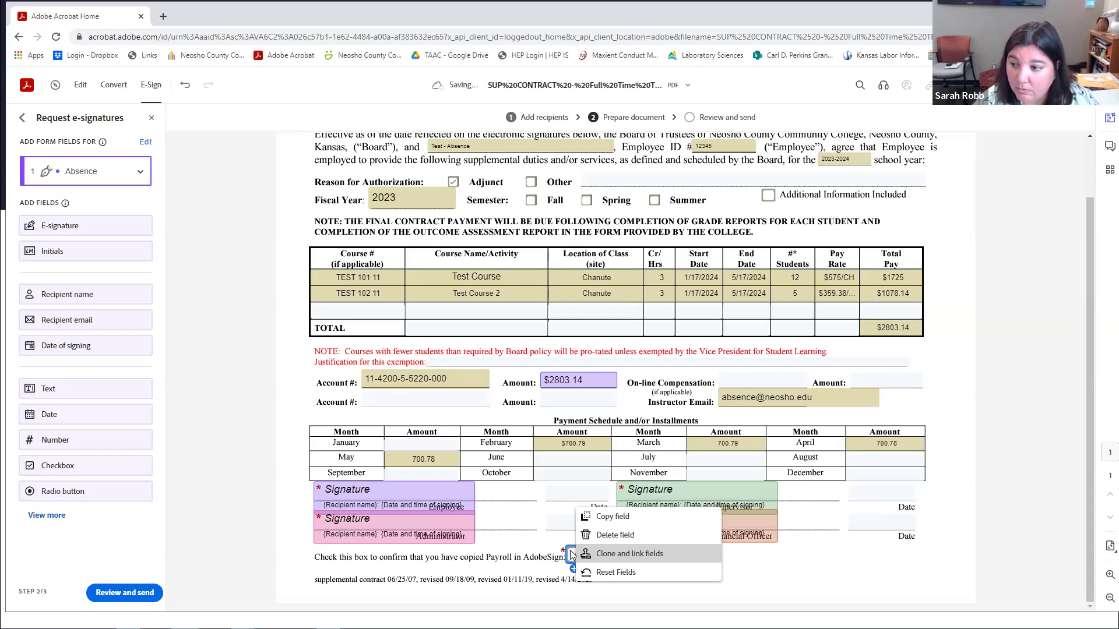
left_click(770, 581)
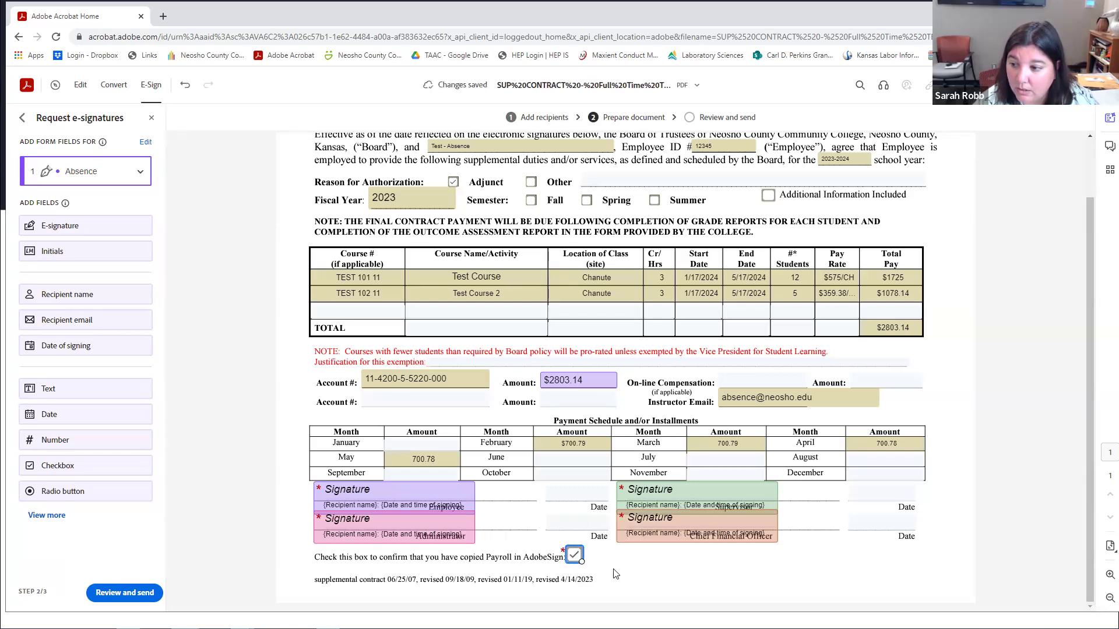
left_click(574, 552)
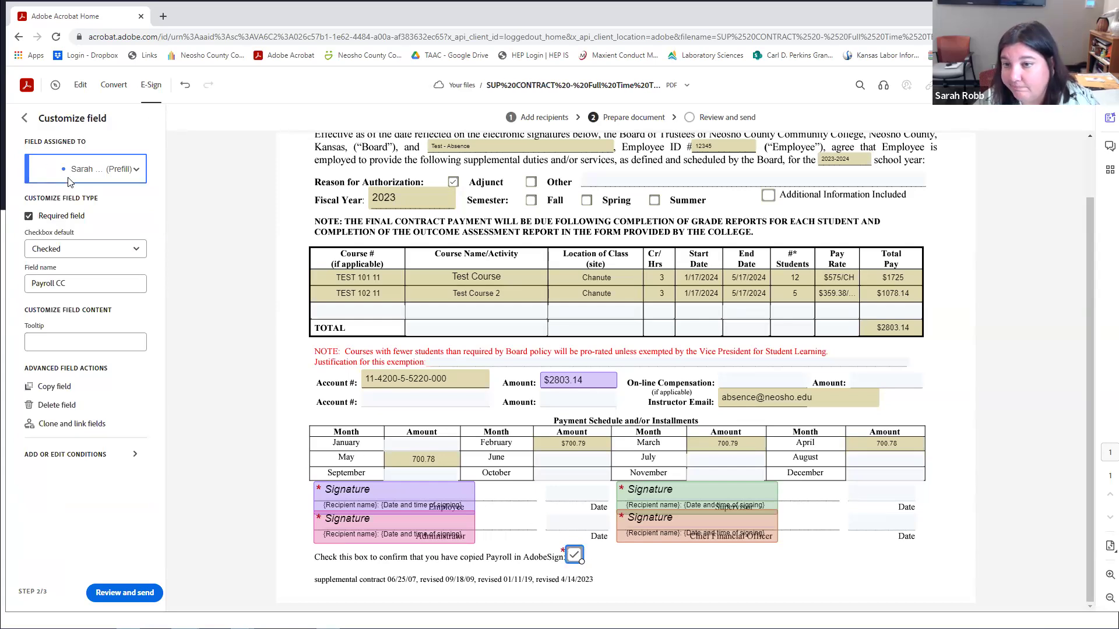
left_click(630, 566)
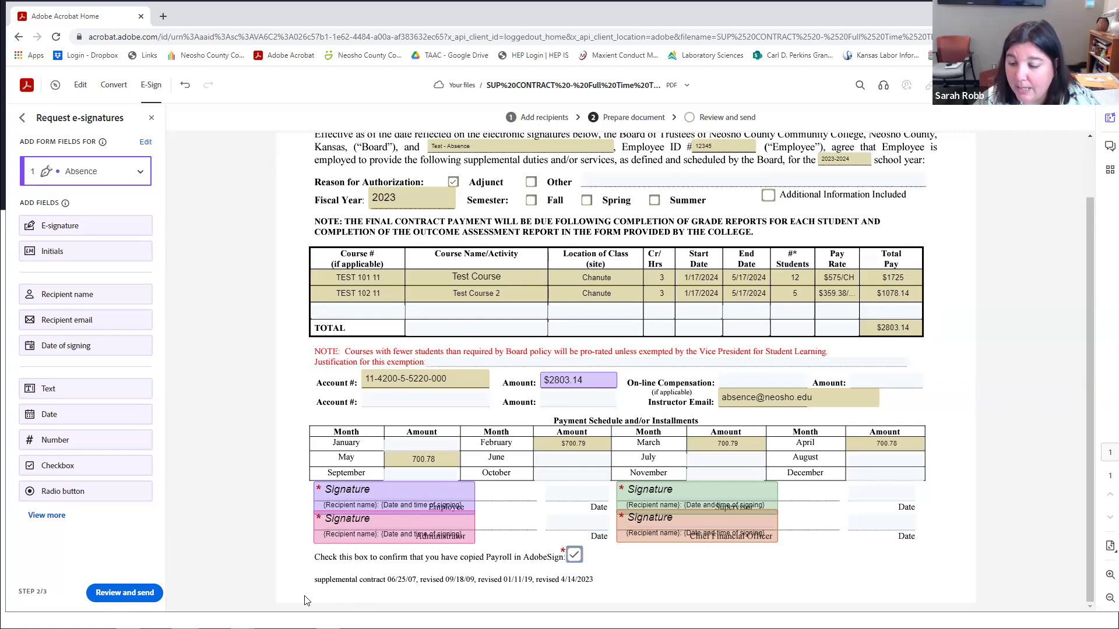
left_click(136, 594)
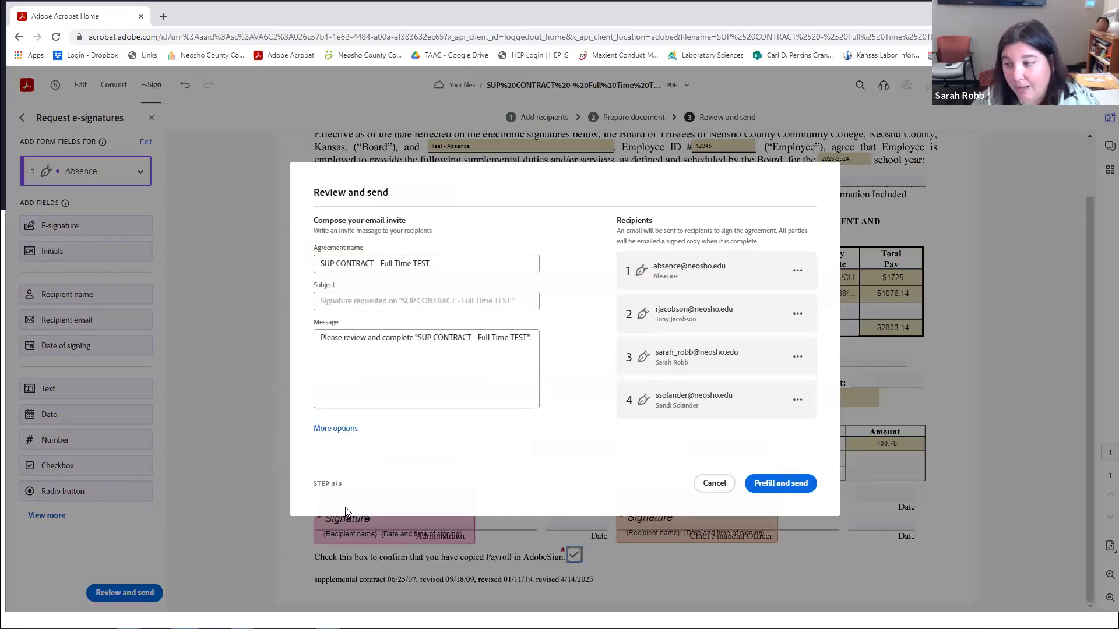
Under More options, add the payroll office address as a CC recipient via a 'payro' search.
left_click(342, 435)
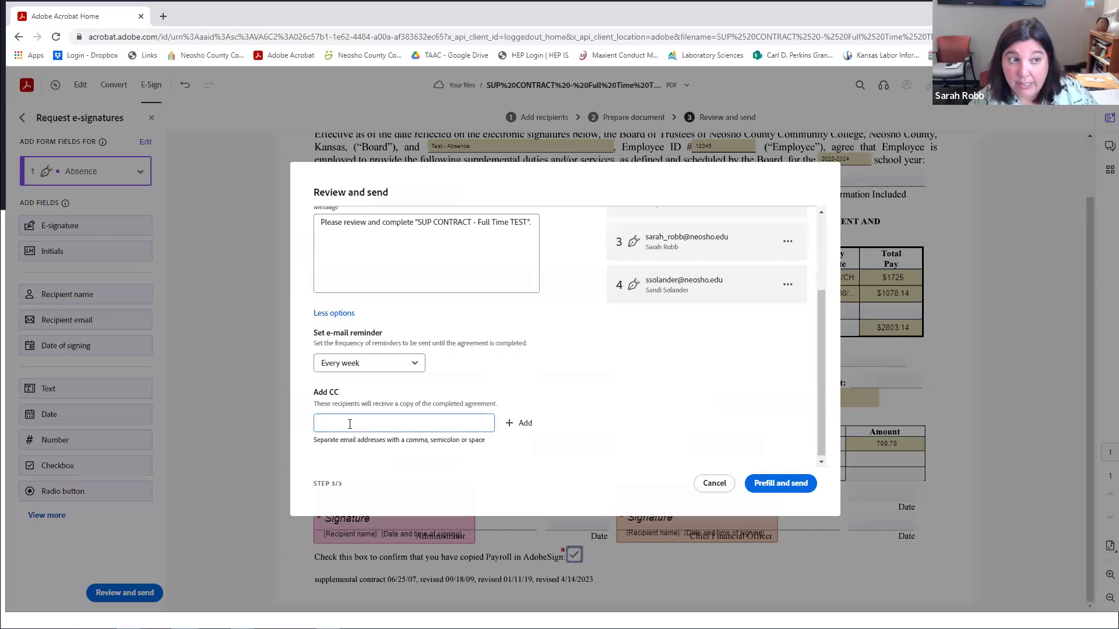
type("payroll")
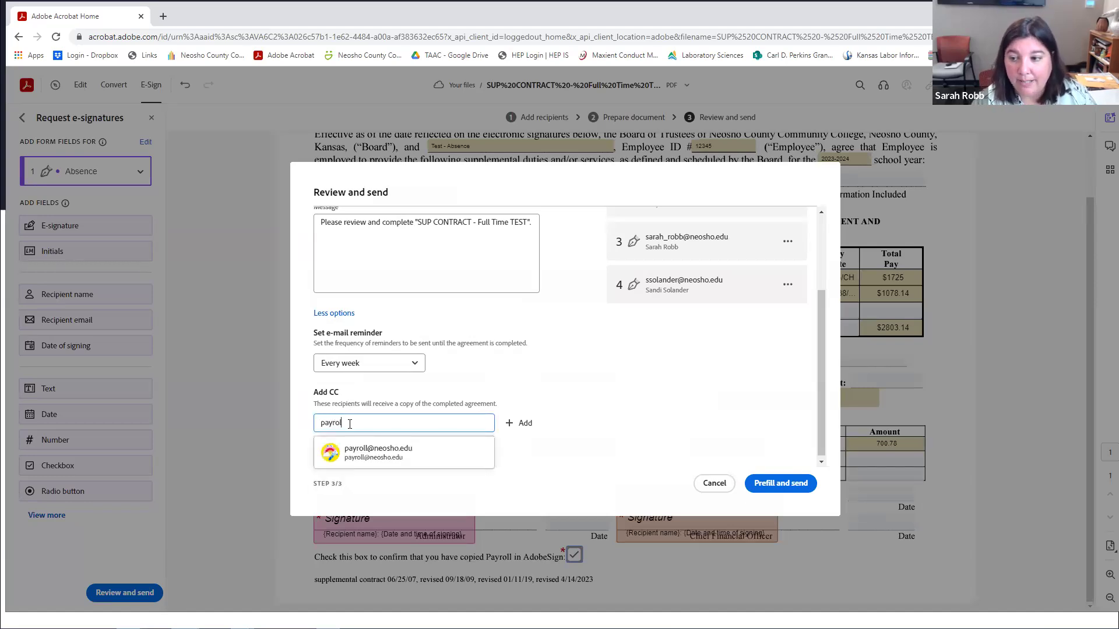
left_click(353, 452)
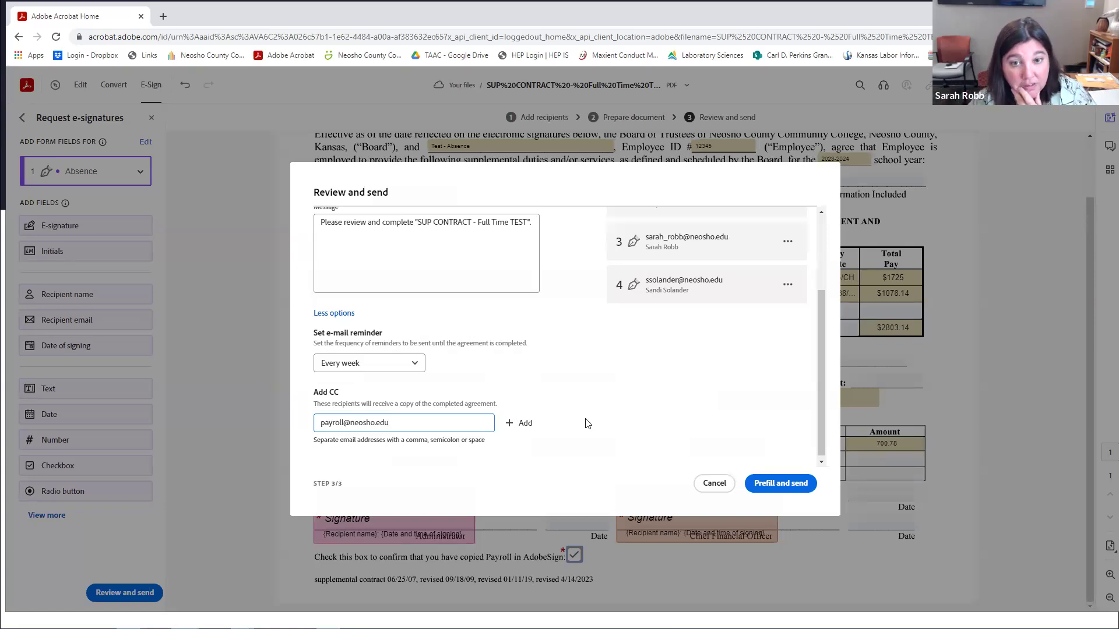
scroll(588, 393, "up", 2)
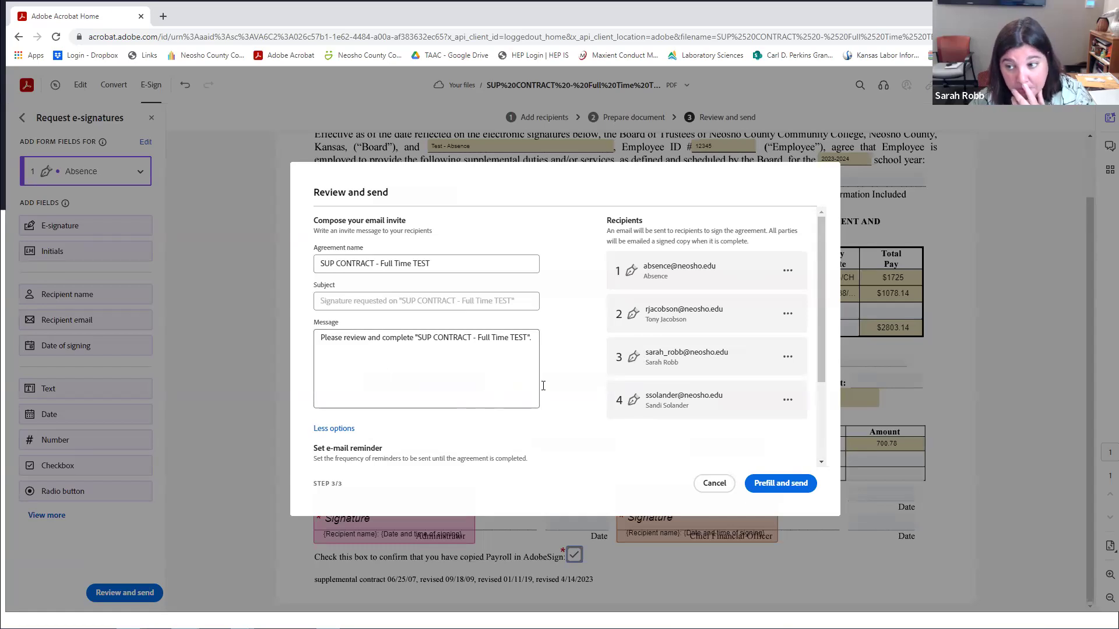
scroll(598, 397, "down", 2)
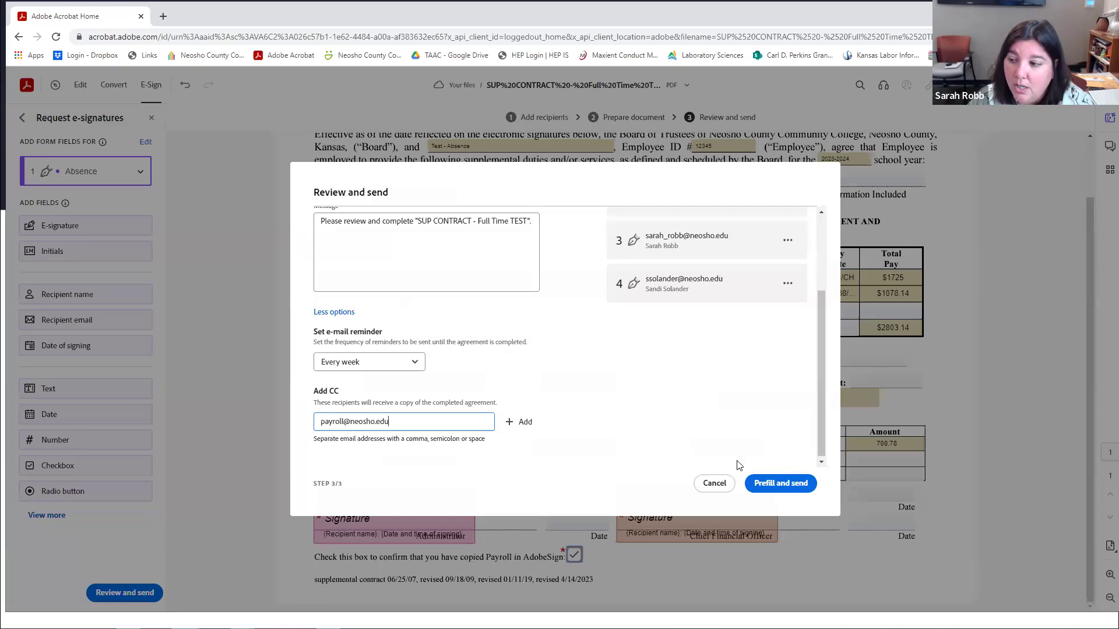
Open Prefill and send, scroll through the contract preview, and start the guided prefill.
left_click(779, 486)
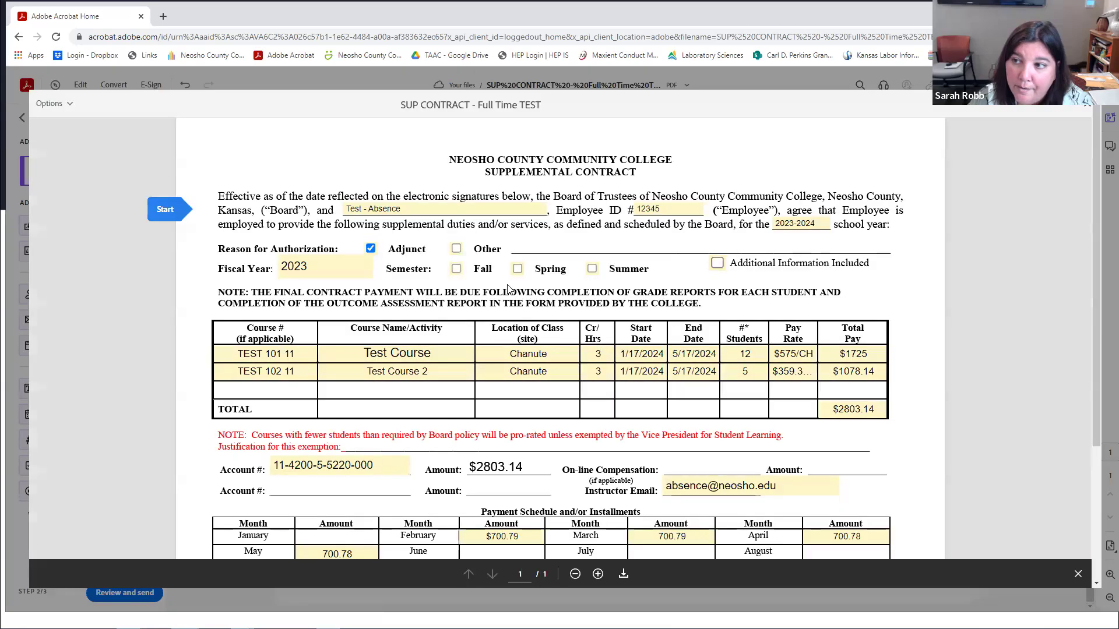
scroll(493, 297, "down", 3)
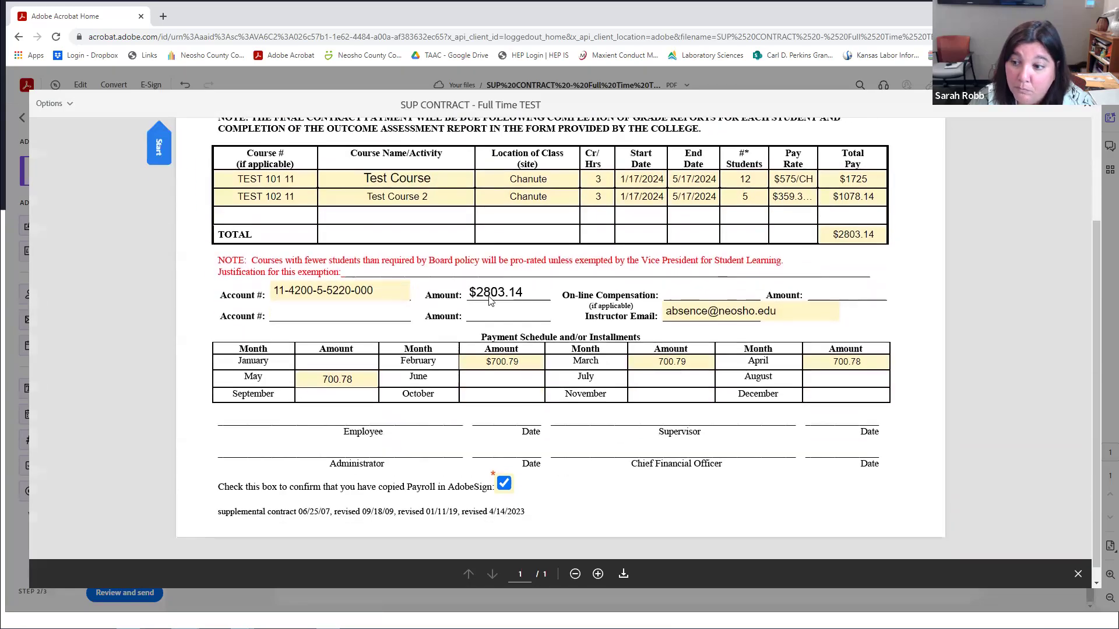
scroll(486, 302, "up", 3)
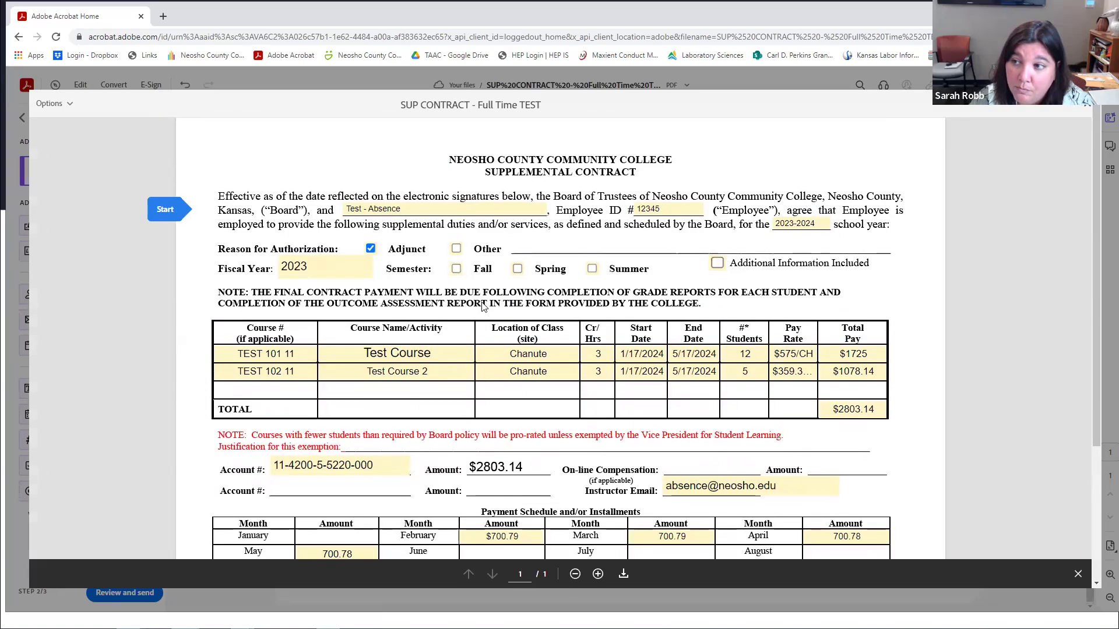
scroll(482, 307, "down", 3)
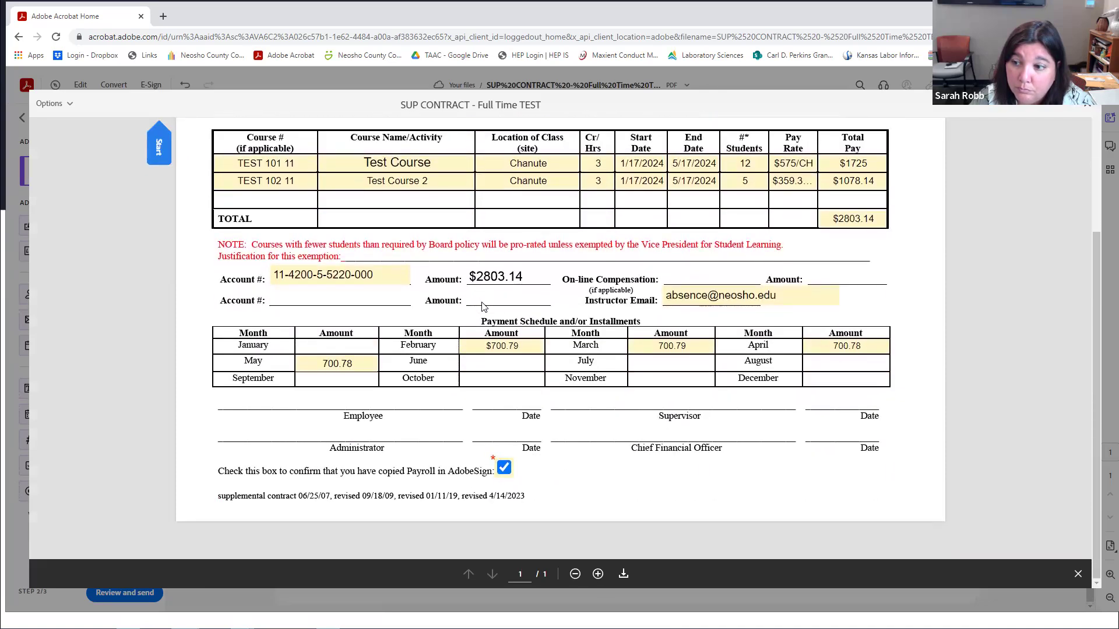
scroll(482, 308, "up", 4)
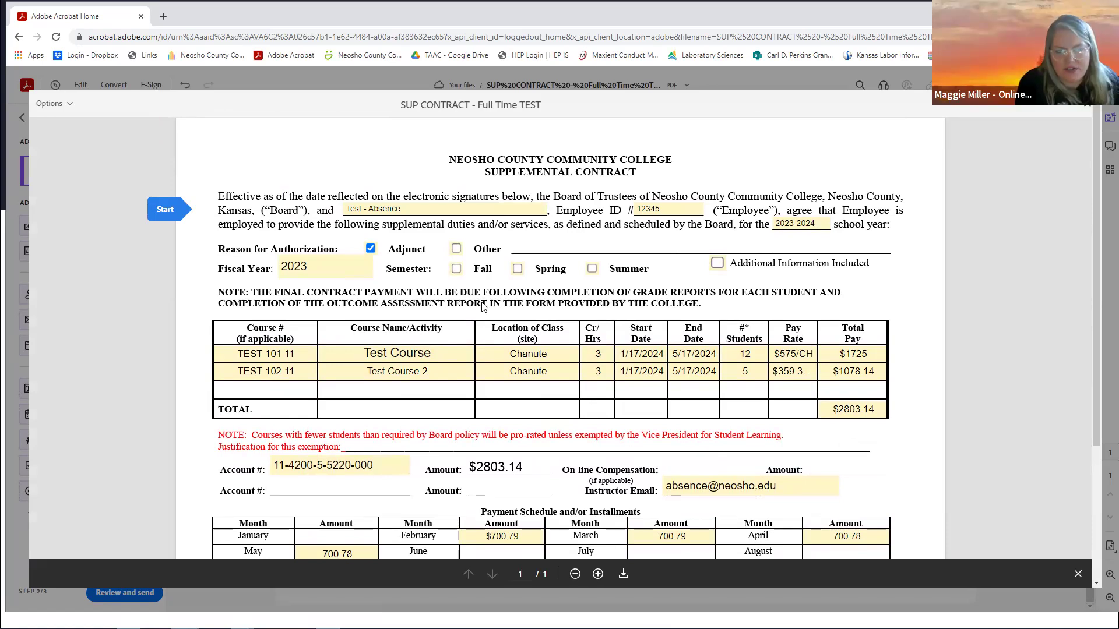
left_click(171, 211)
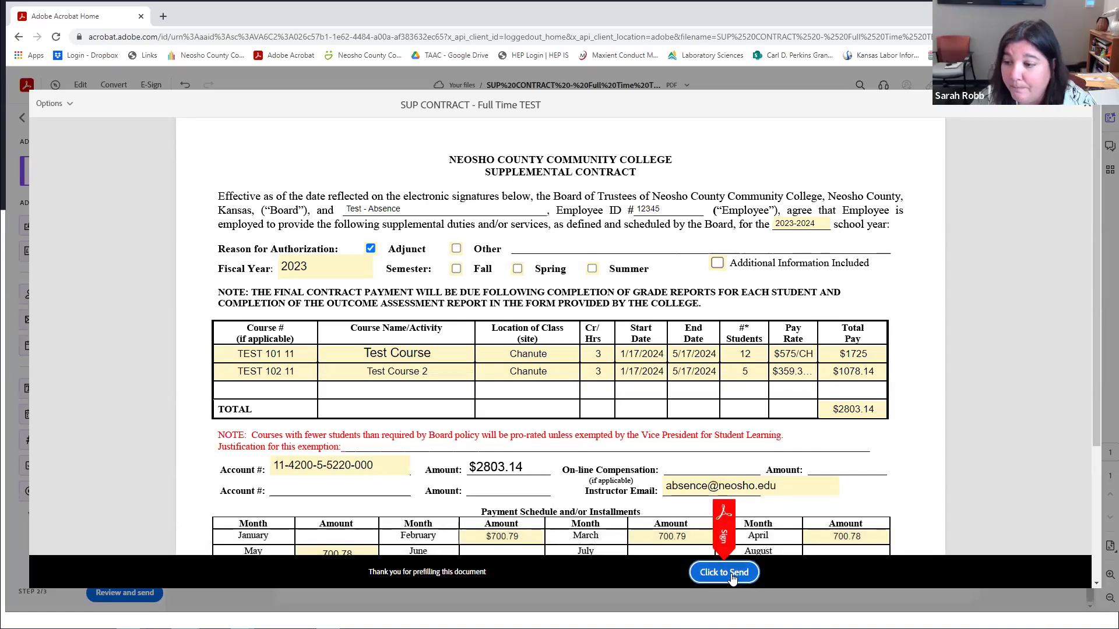
Send SUP CONTRACT - Full Time TEST for signature and return to the Acrobat home page.
left_click(724, 572)
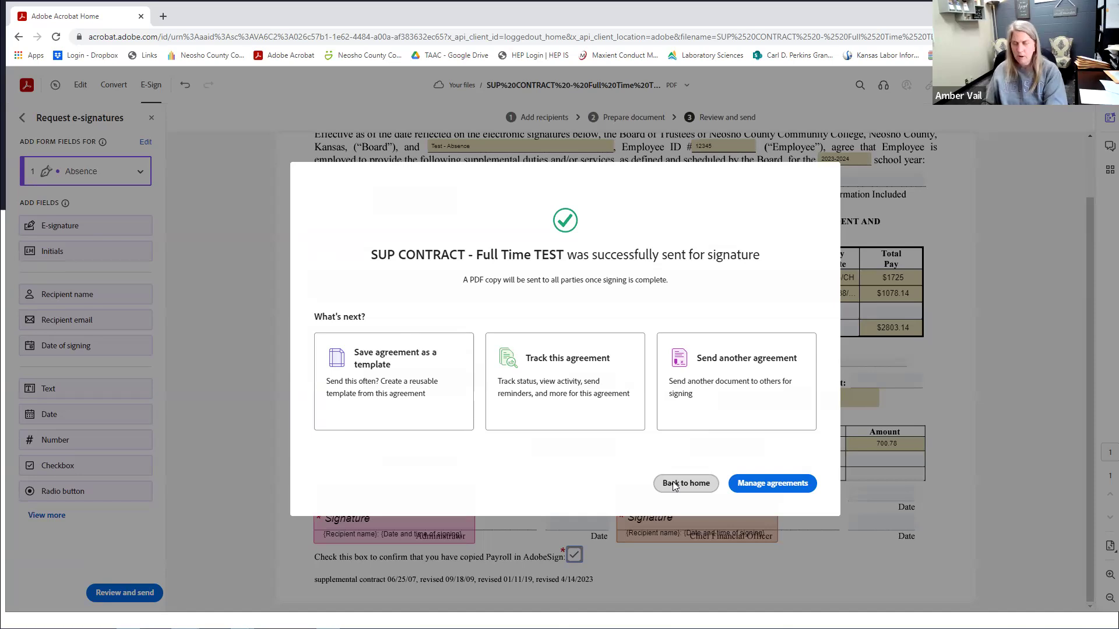
left_click(675, 486)
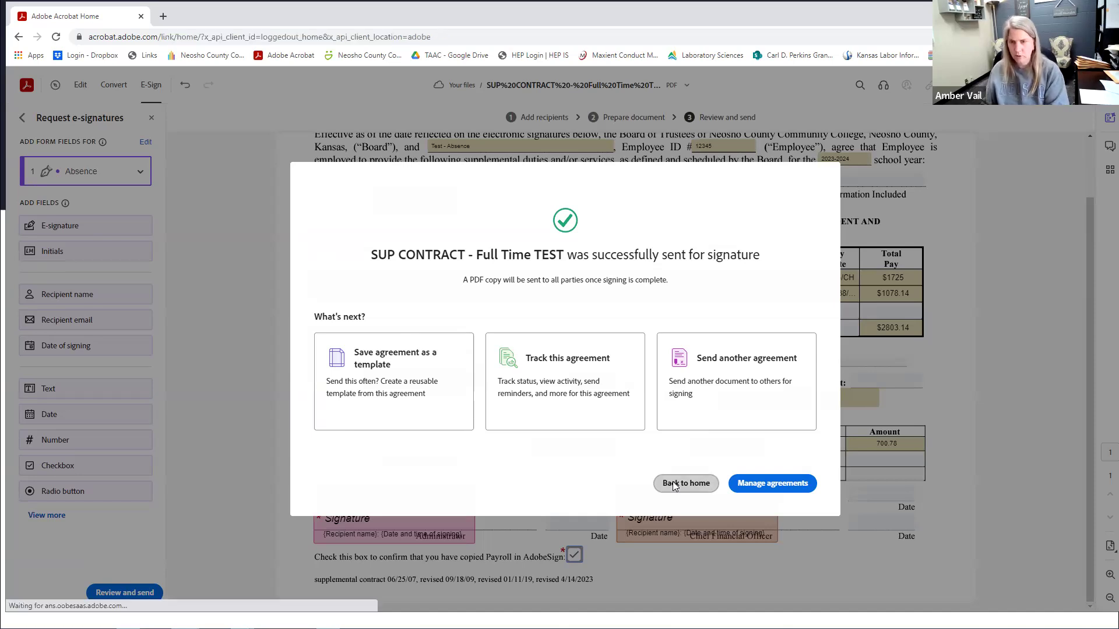
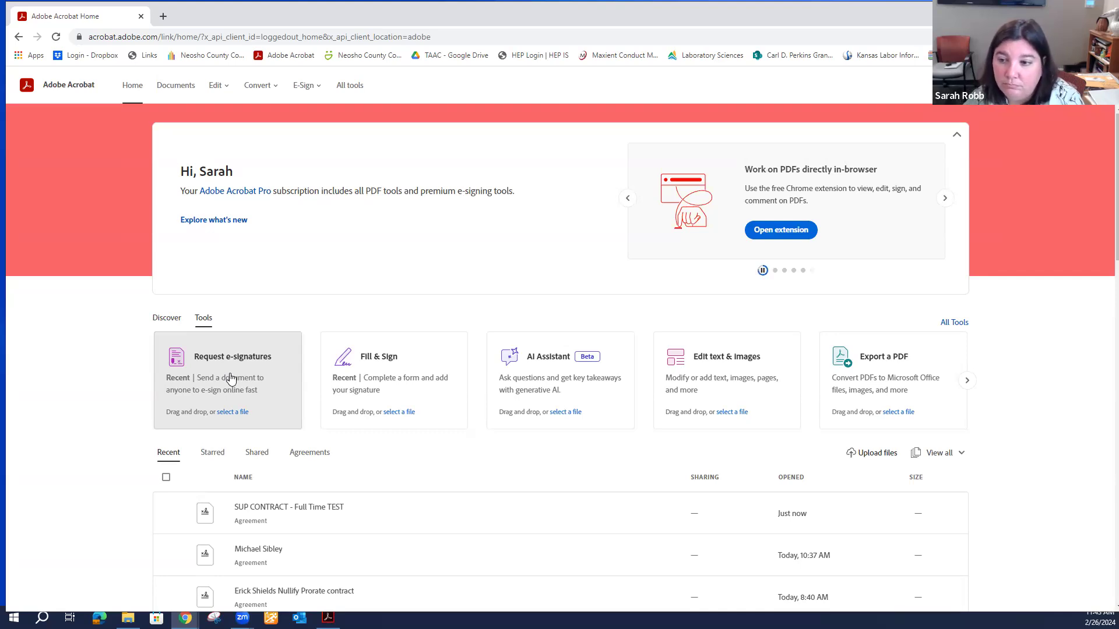
Start an e-signature request with the contract file, then open the Request e-signature help article.
left_click(231, 378)
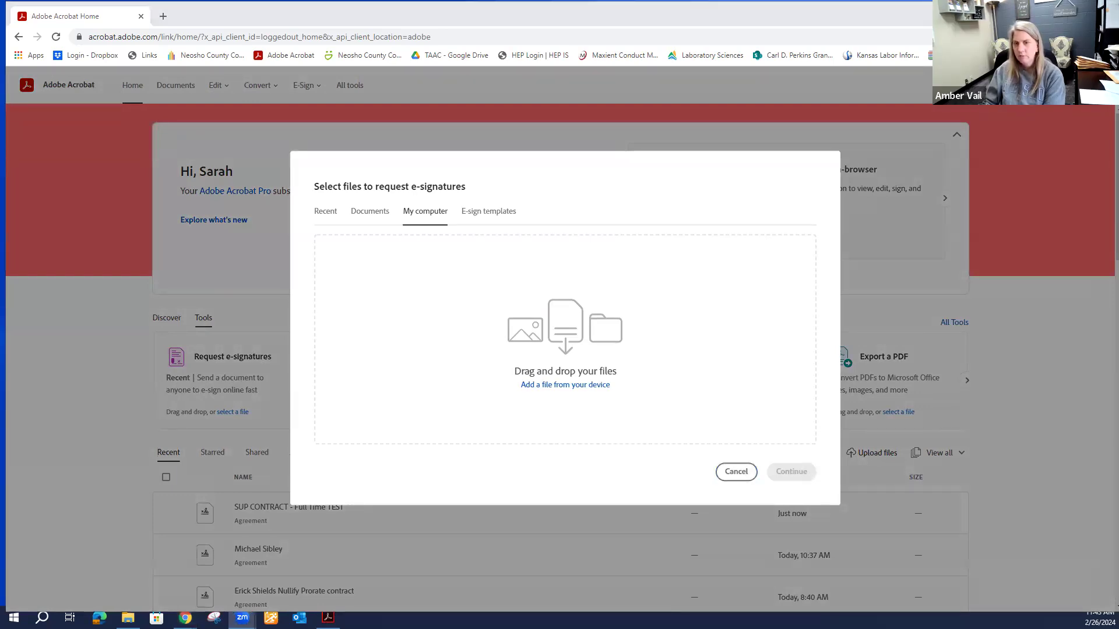
left_click_drag(315, 444, 472, 366)
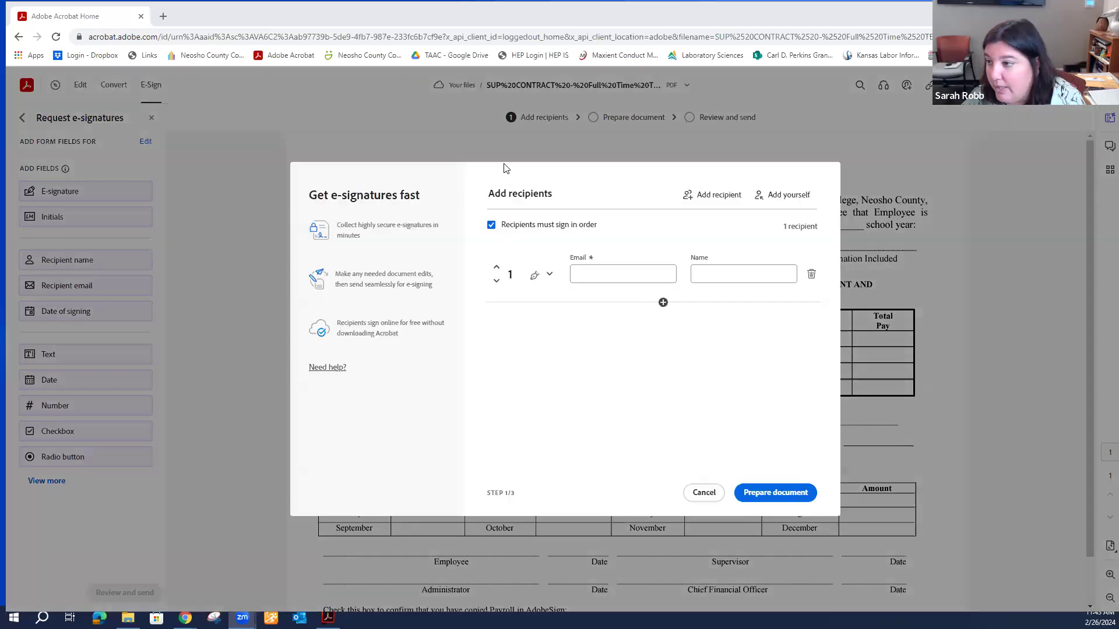
left_click(342, 374)
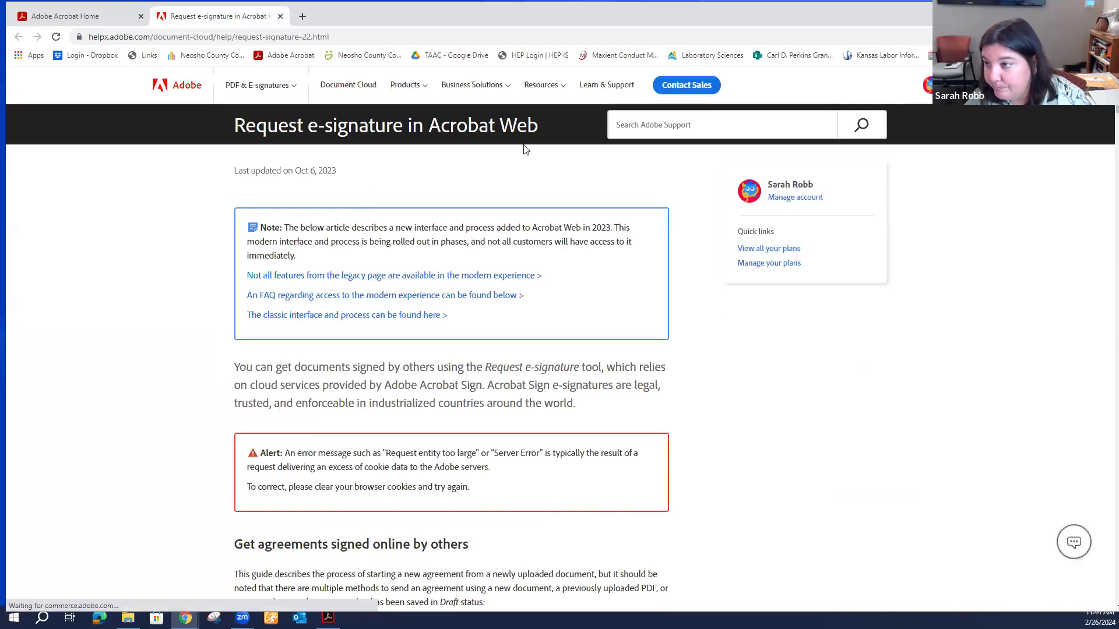
Search Adobe Support for 'default settings', then close the help tab to return to Acrobat.
left_click(680, 125)
type("d")
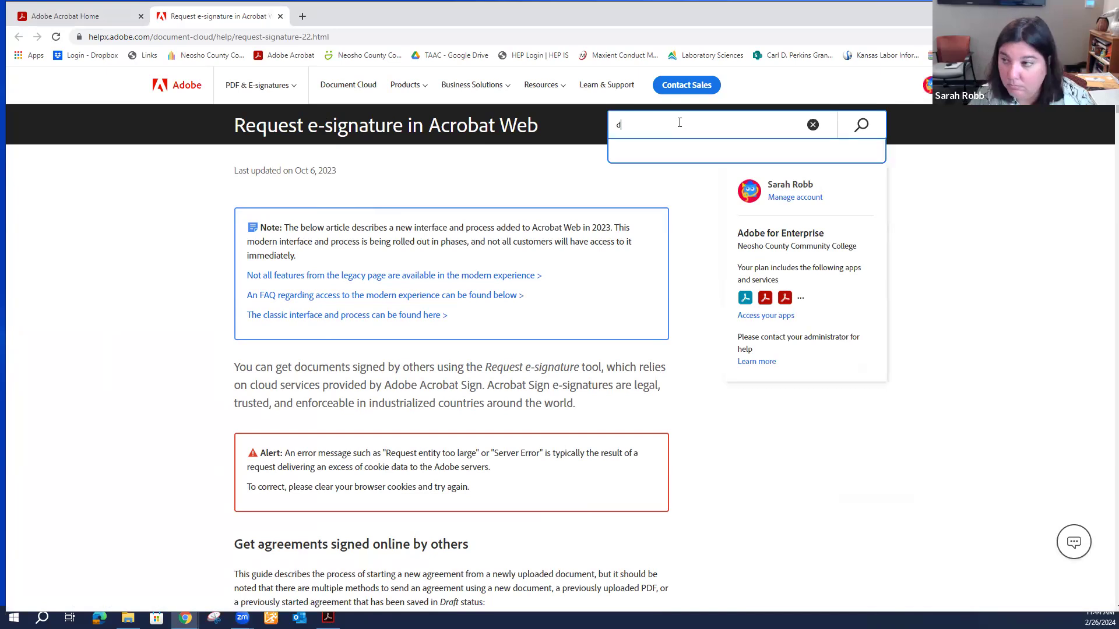
type("efault settings")
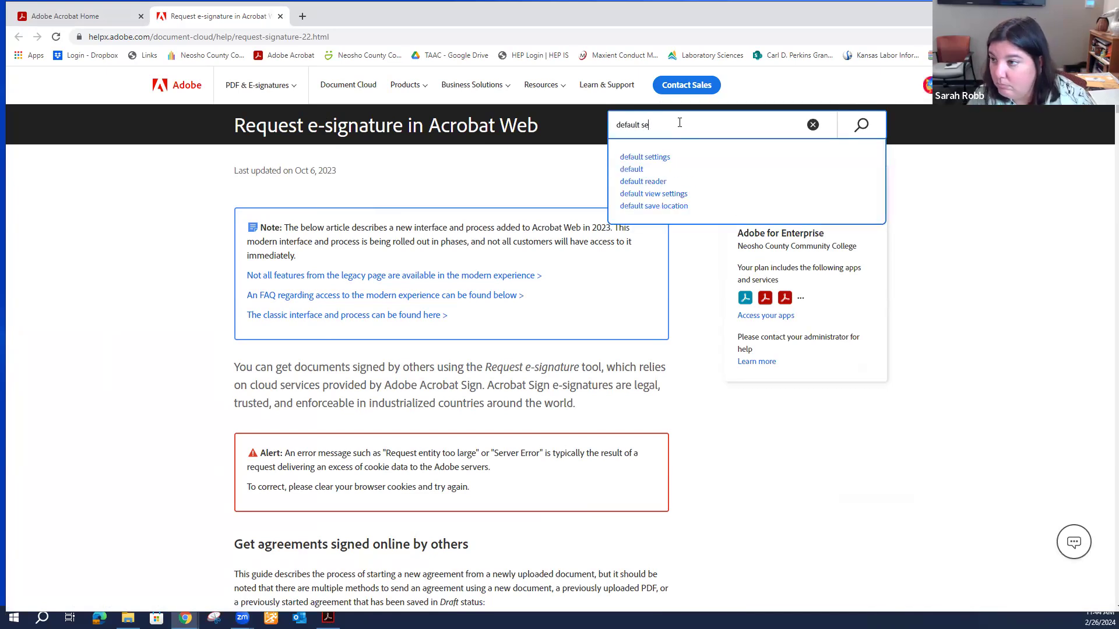
key("Return")
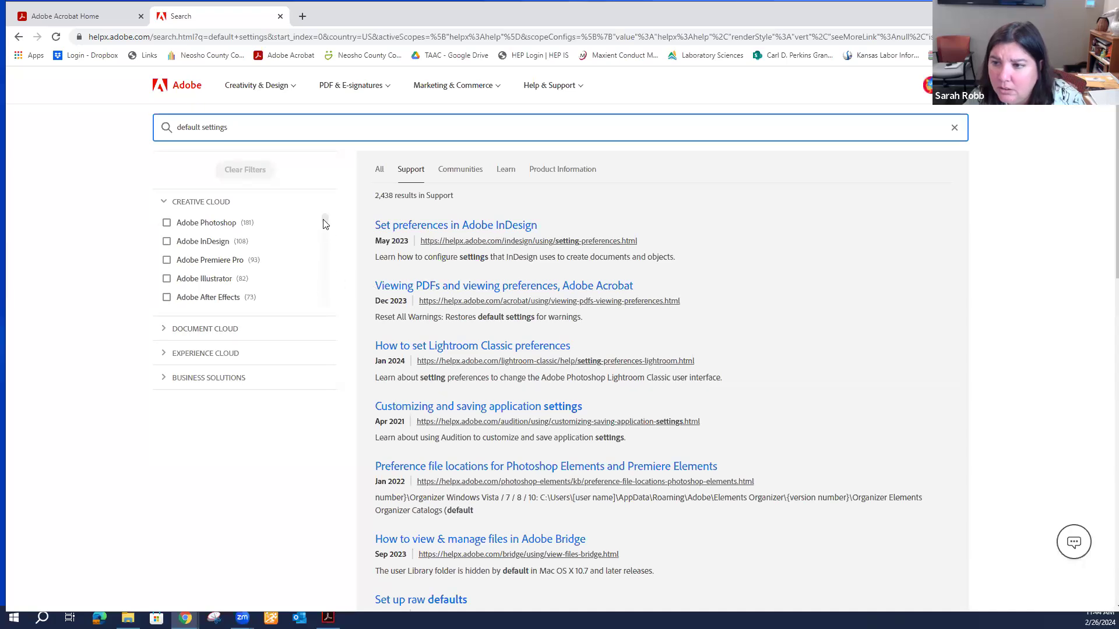
left_click_drag(325, 224, 332, 268)
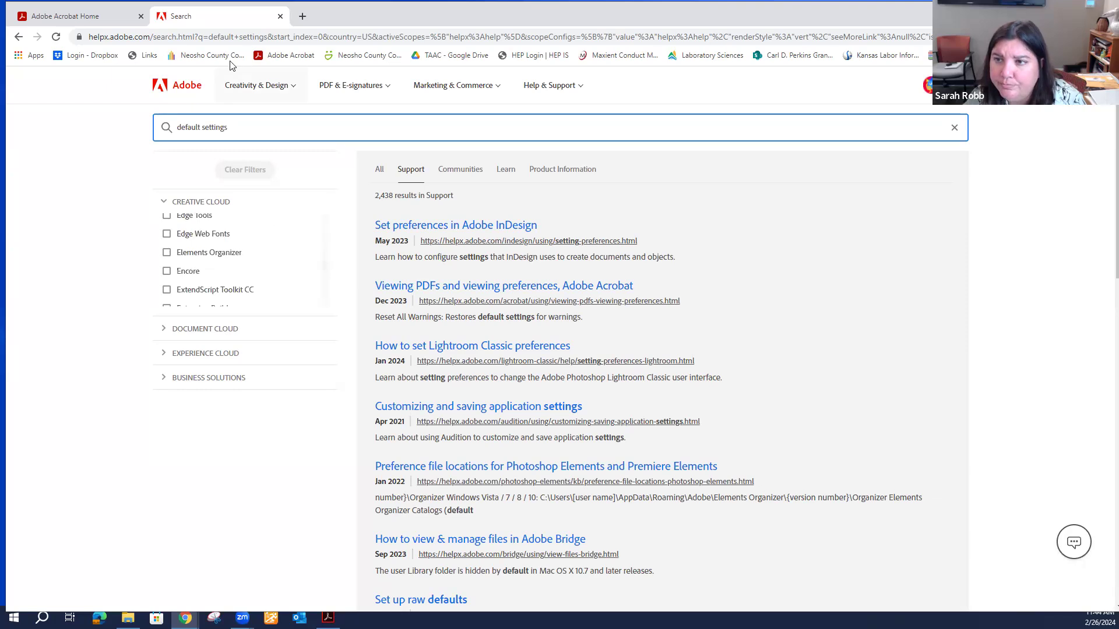
left_click(280, 16)
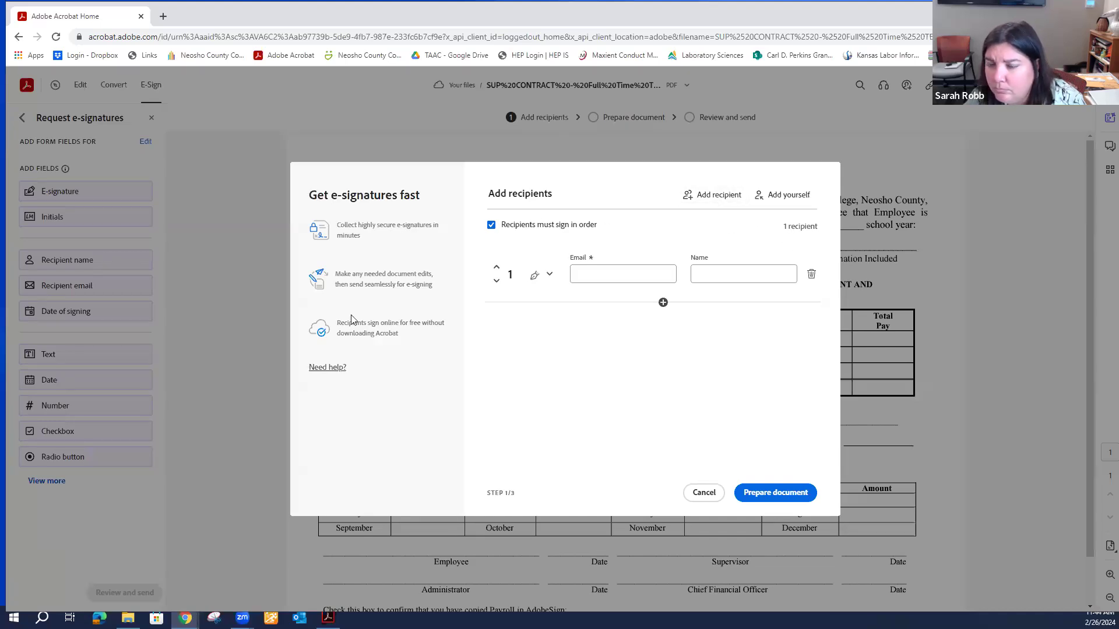
Cancel the contract's e-signature request from the Add recipients dialog.
left_click(705, 494)
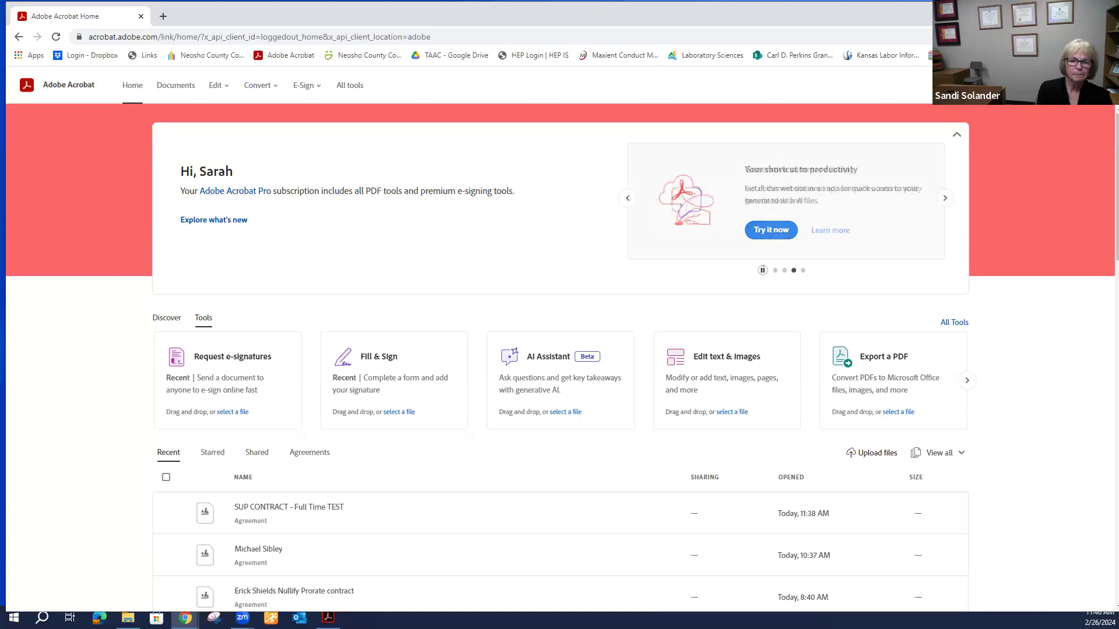
left_click(199, 392)
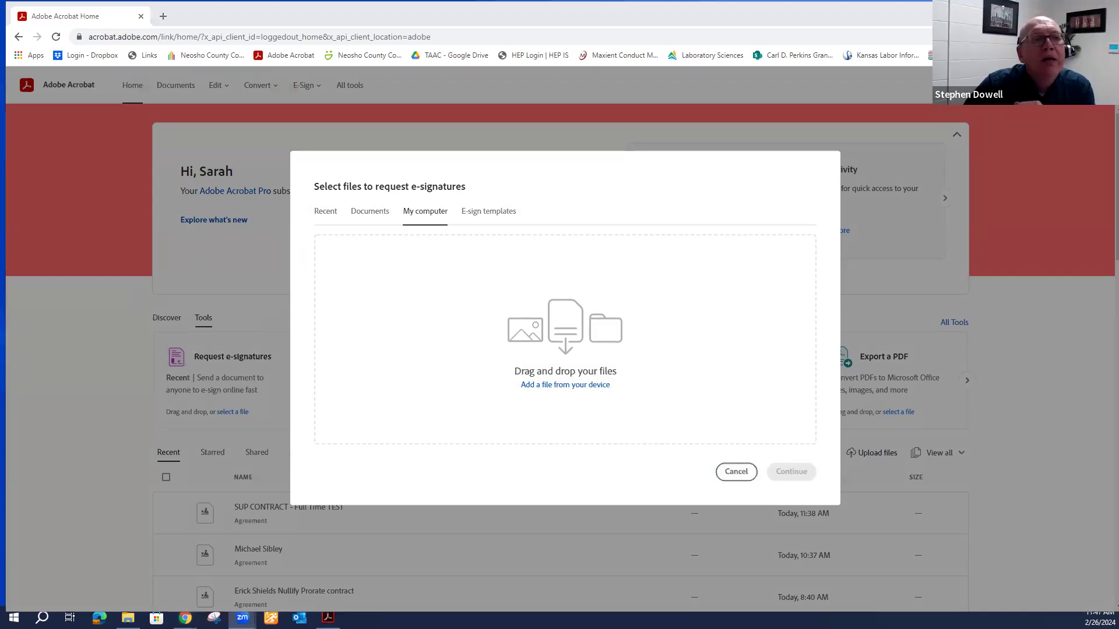
left_click(735, 473)
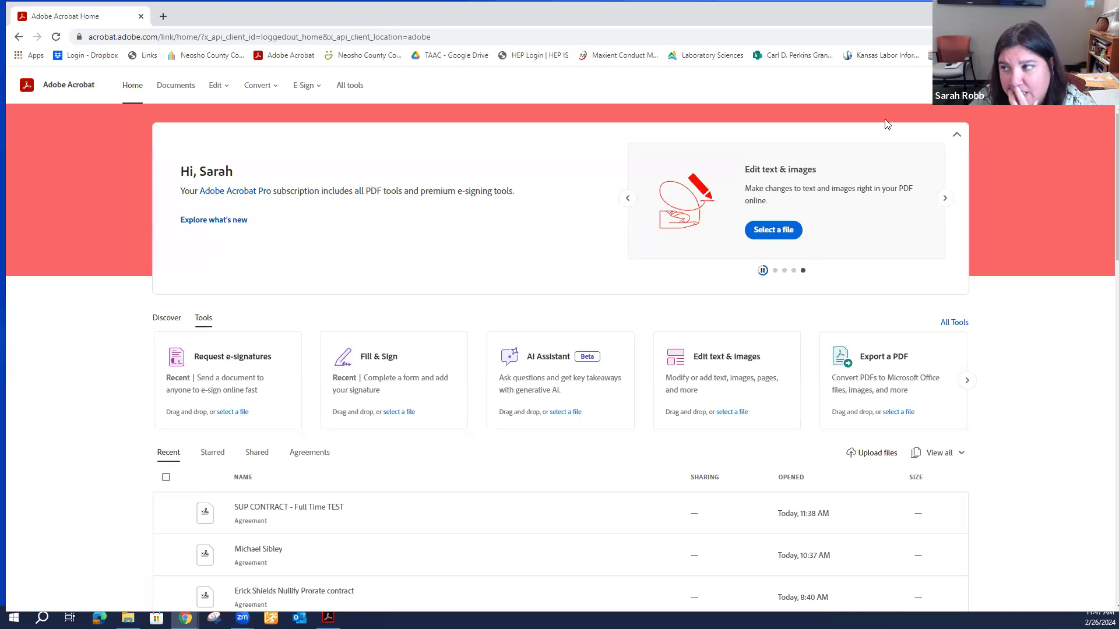
In account Settings, keep Appearance on the system setting and open the e-signing preferences.
left_click(1095, 85)
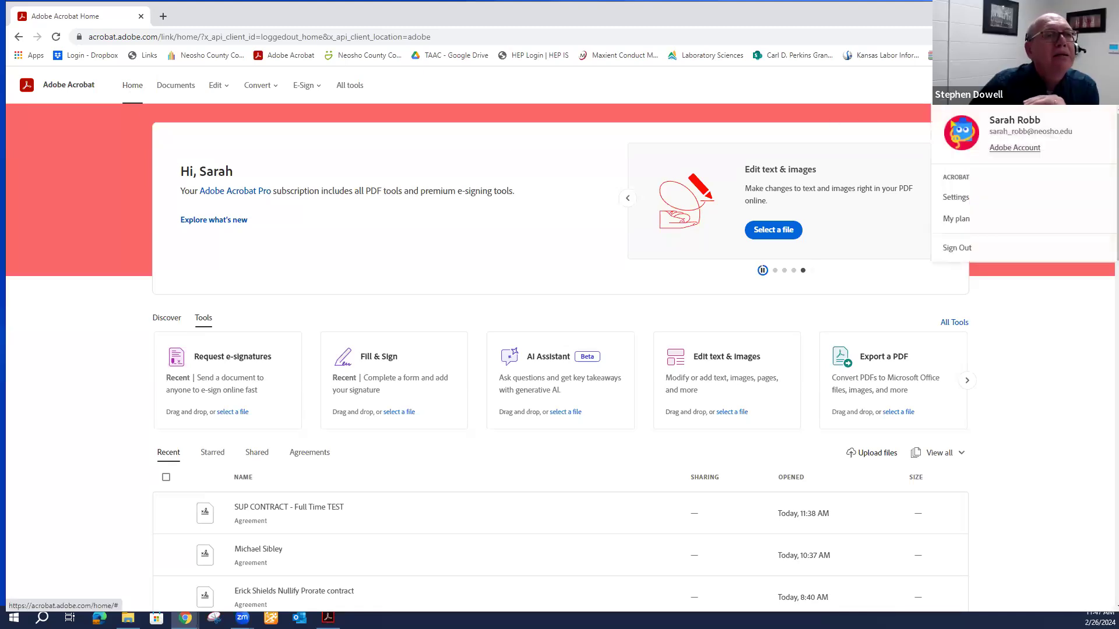
left_click(954, 198)
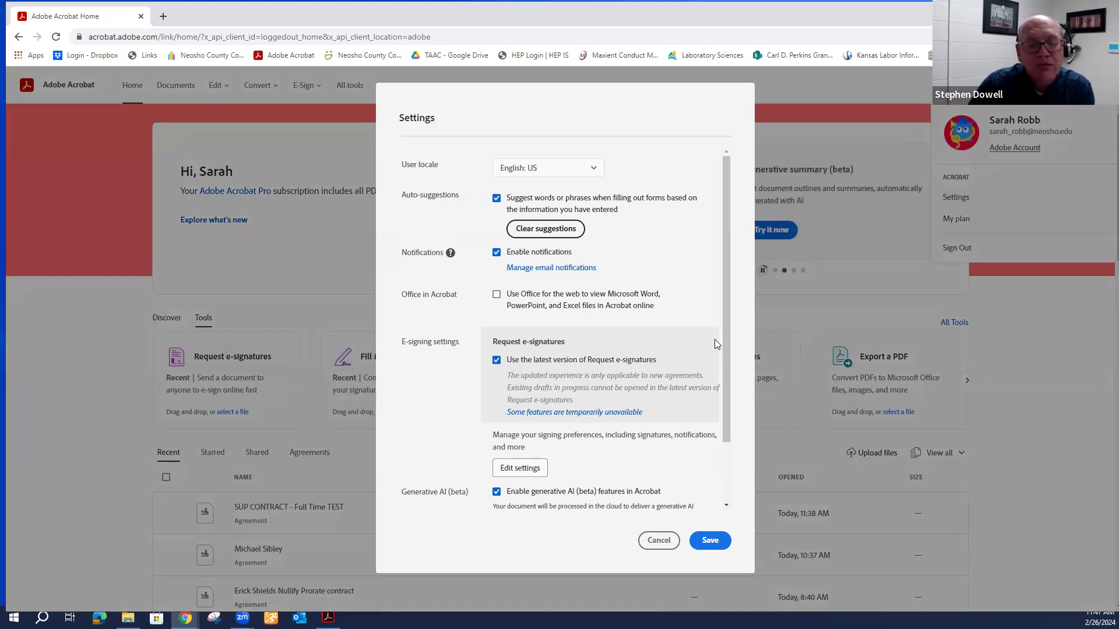
left_click_drag(725, 326, 734, 386)
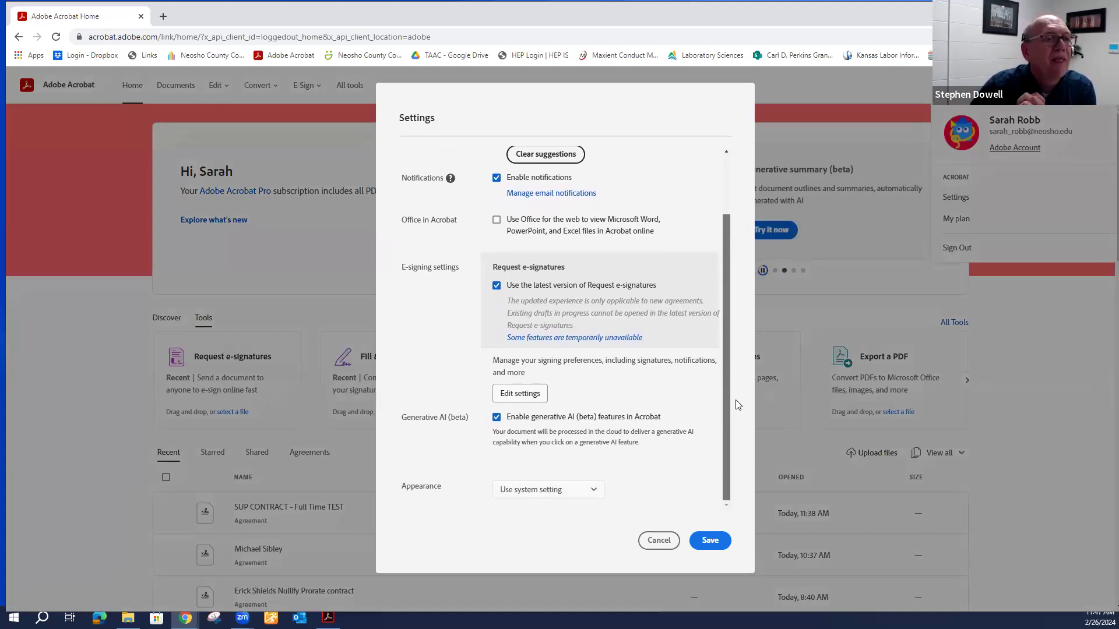
left_click(594, 494)
left_click(593, 493)
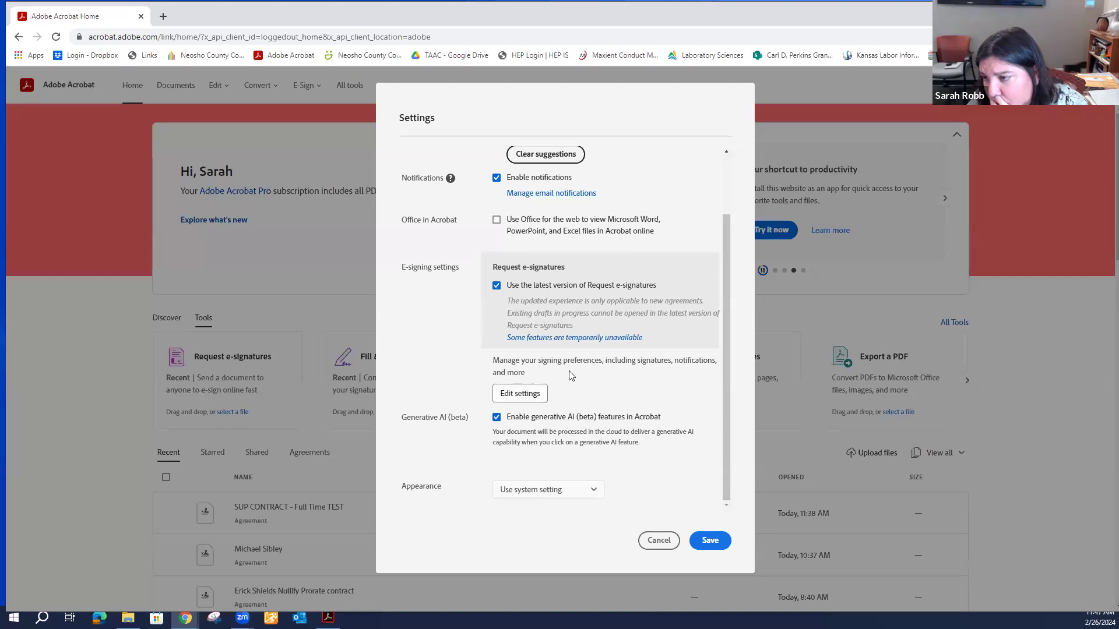
left_click(529, 394)
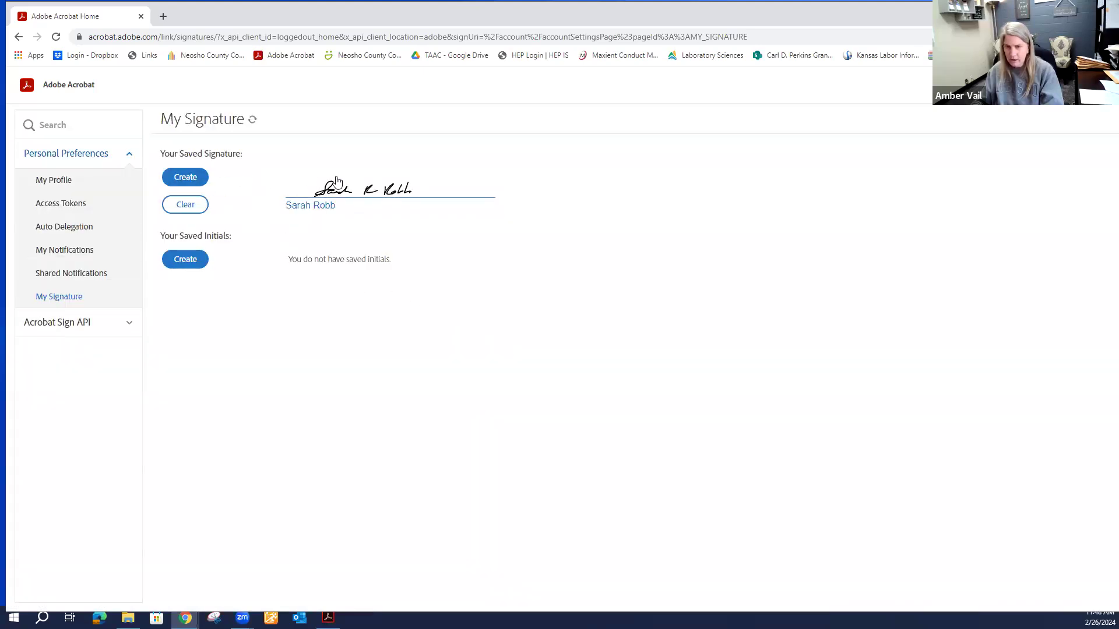
Browse My Profile and Acrobat Sign API Information, then reopen Settings and cancel without saving.
left_click(68, 183)
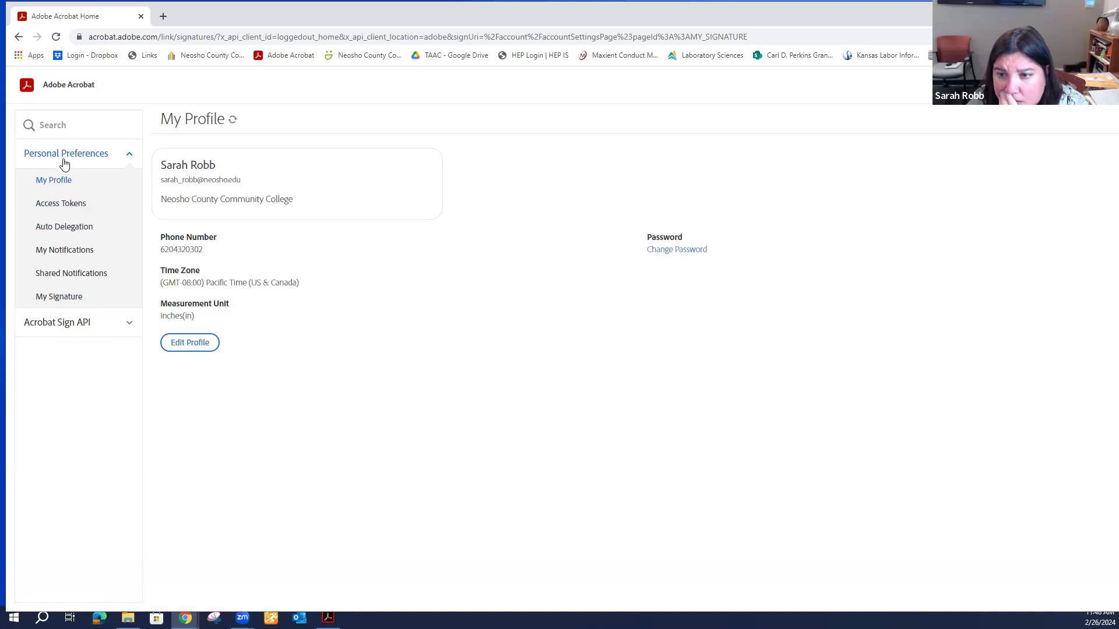
left_click(81, 326)
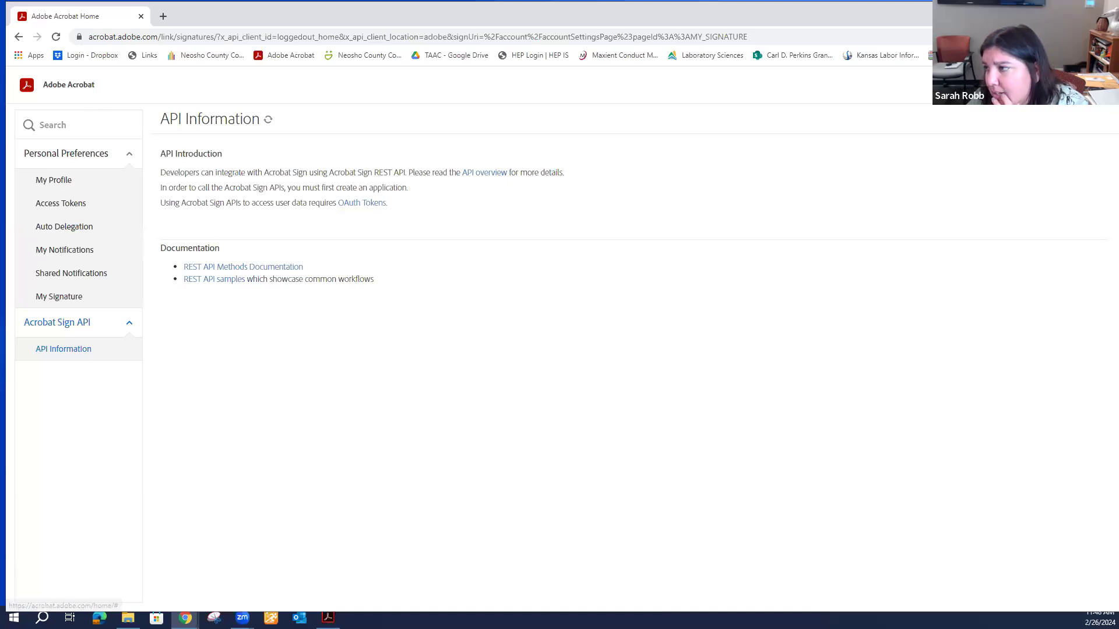
left_click(1098, 85)
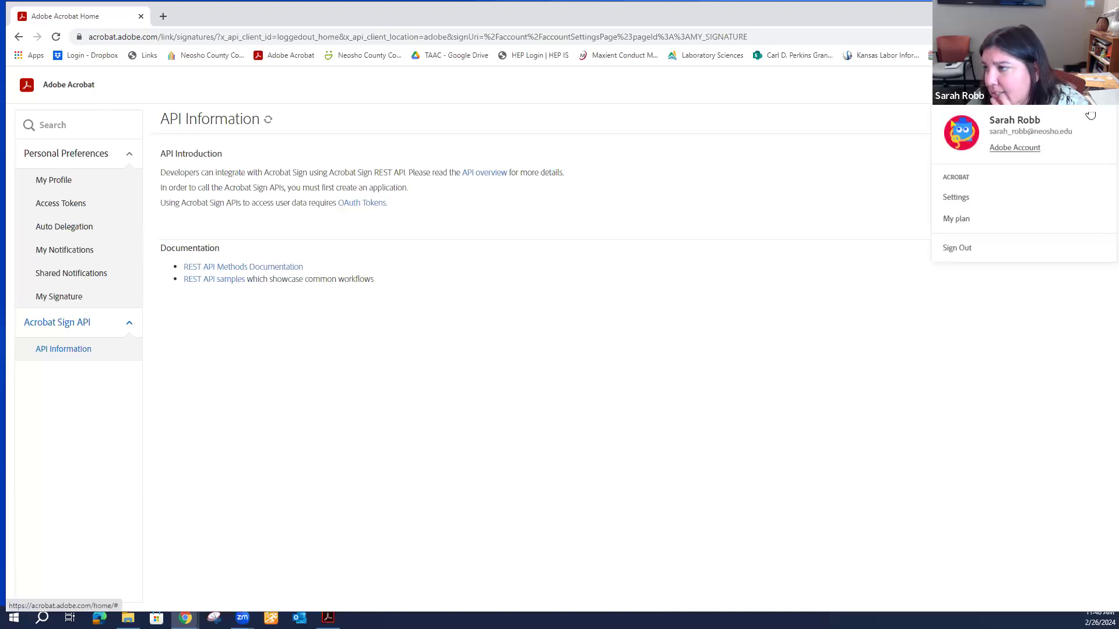
left_click(963, 197)
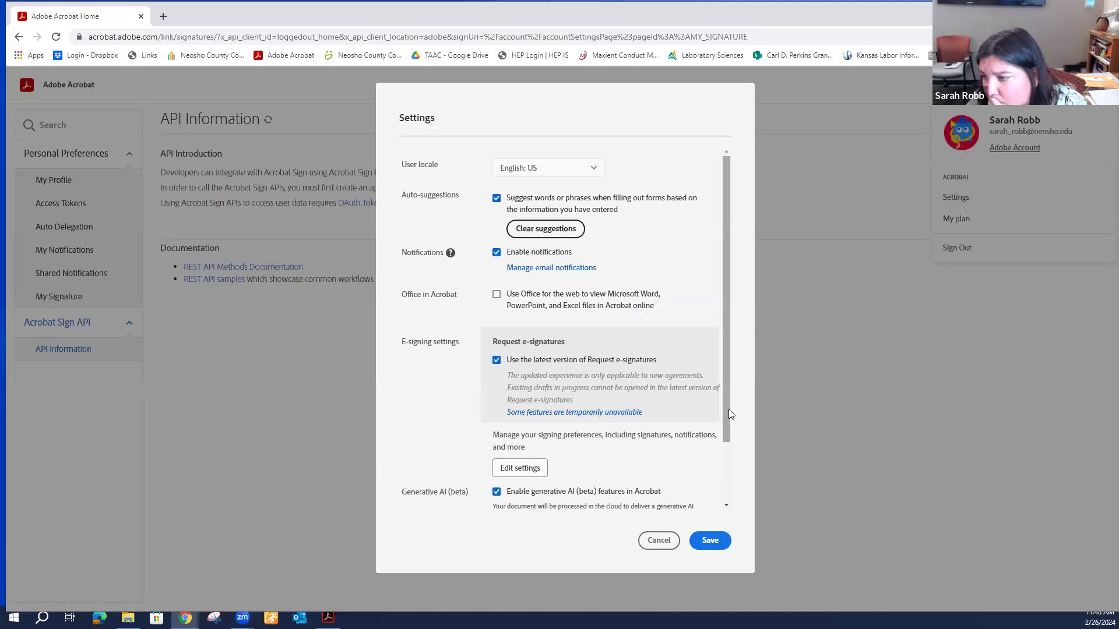
left_click_drag(724, 412, 726, 485)
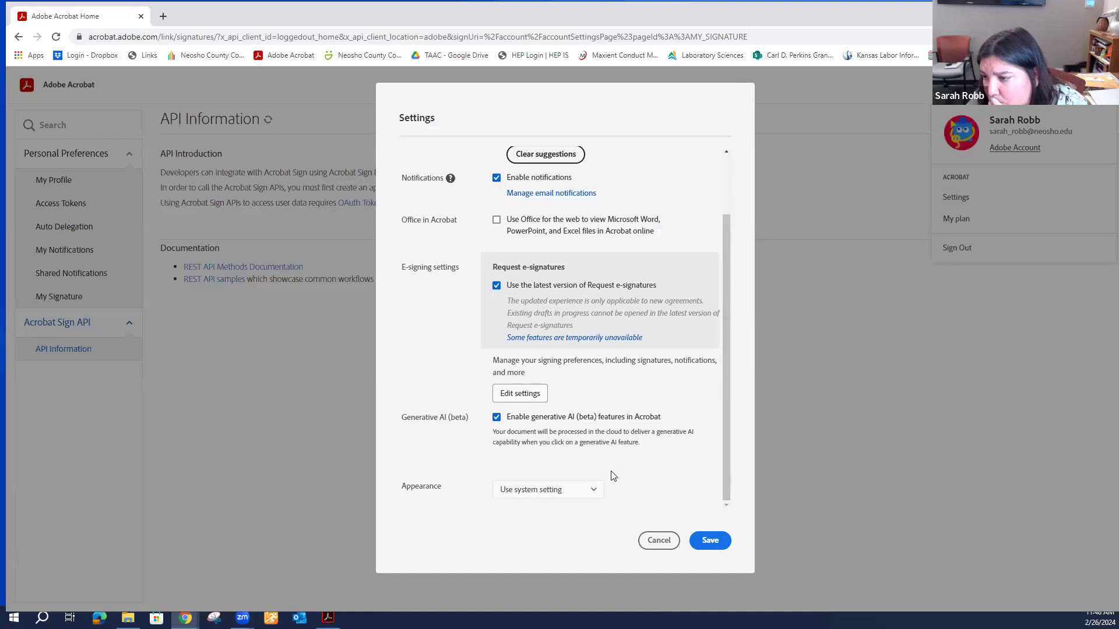
left_click(659, 540)
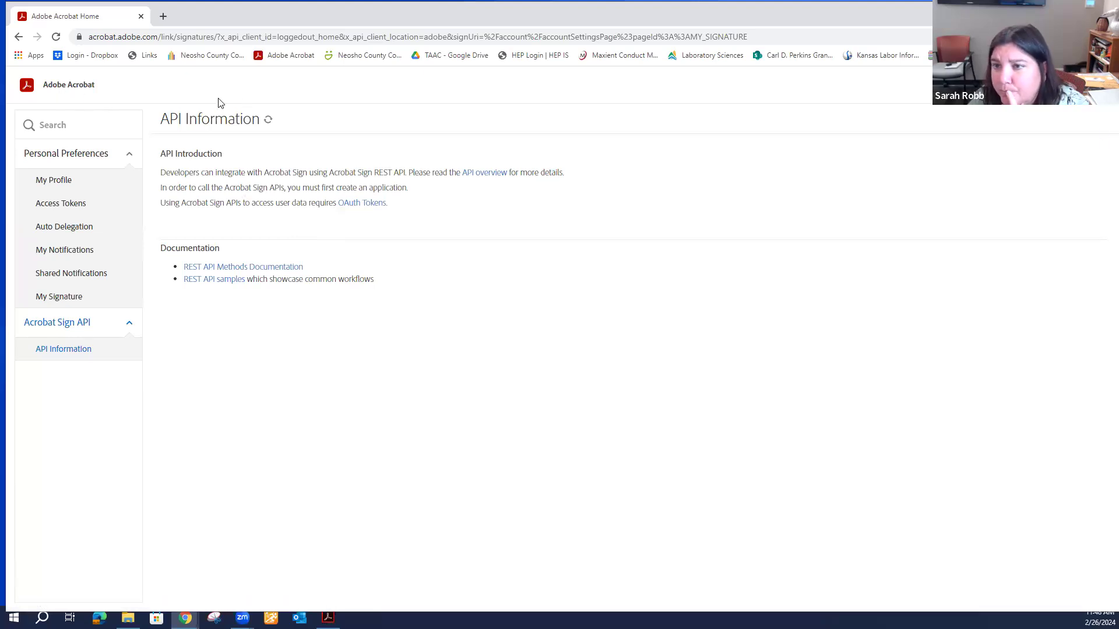
Check the Help menu and the empty Documents list with all status categories, then return Home.
left_click(68, 86)
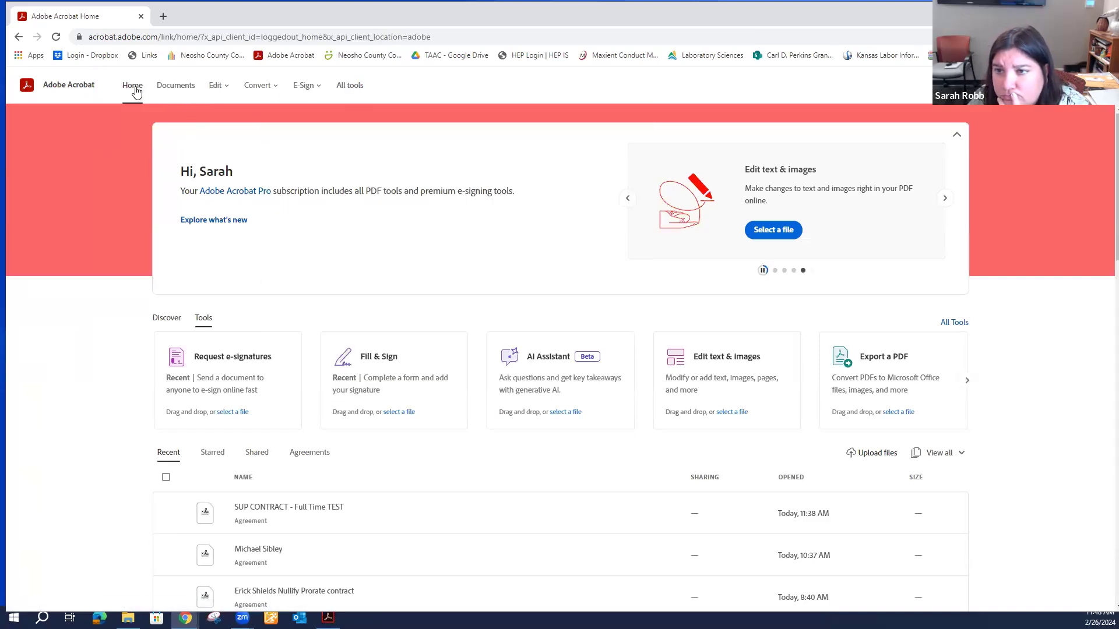
left_click(214, 86)
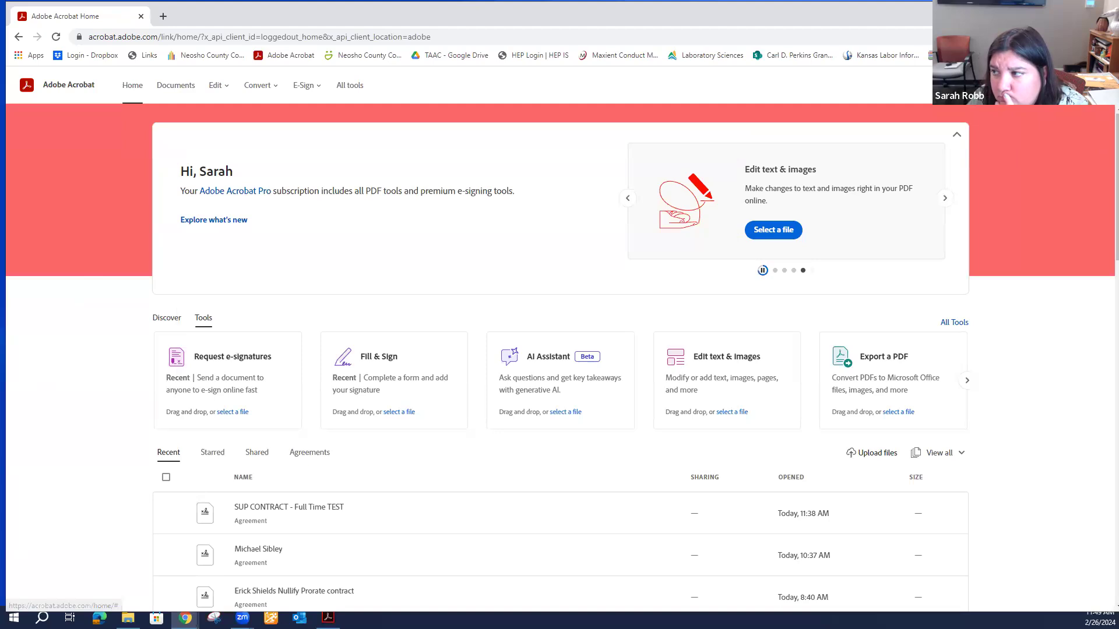
left_click(1019, 85)
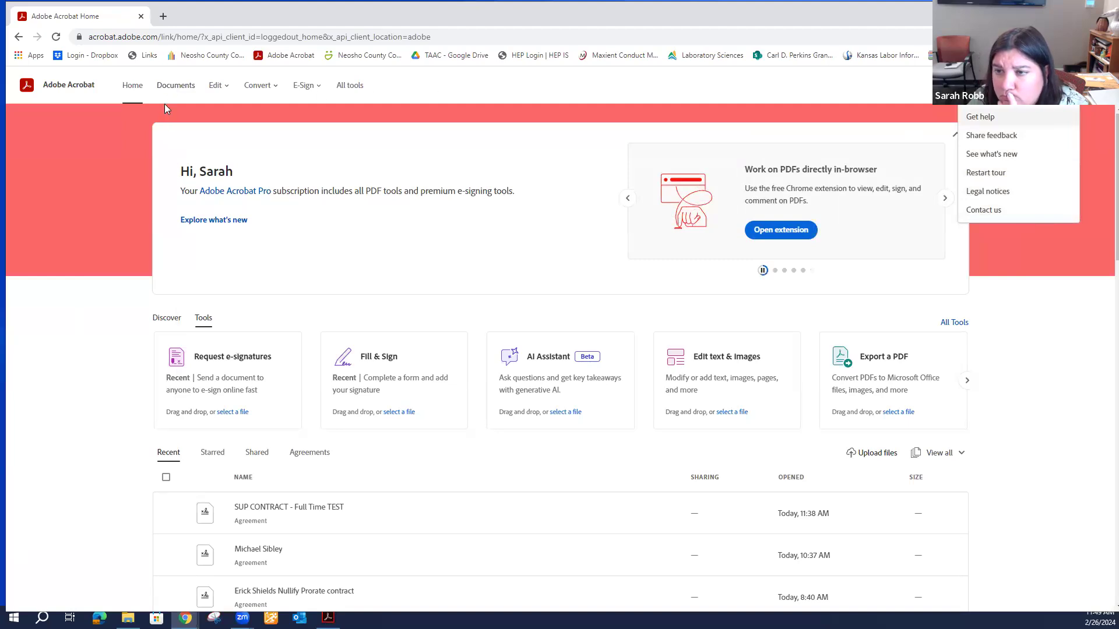
left_click(174, 86)
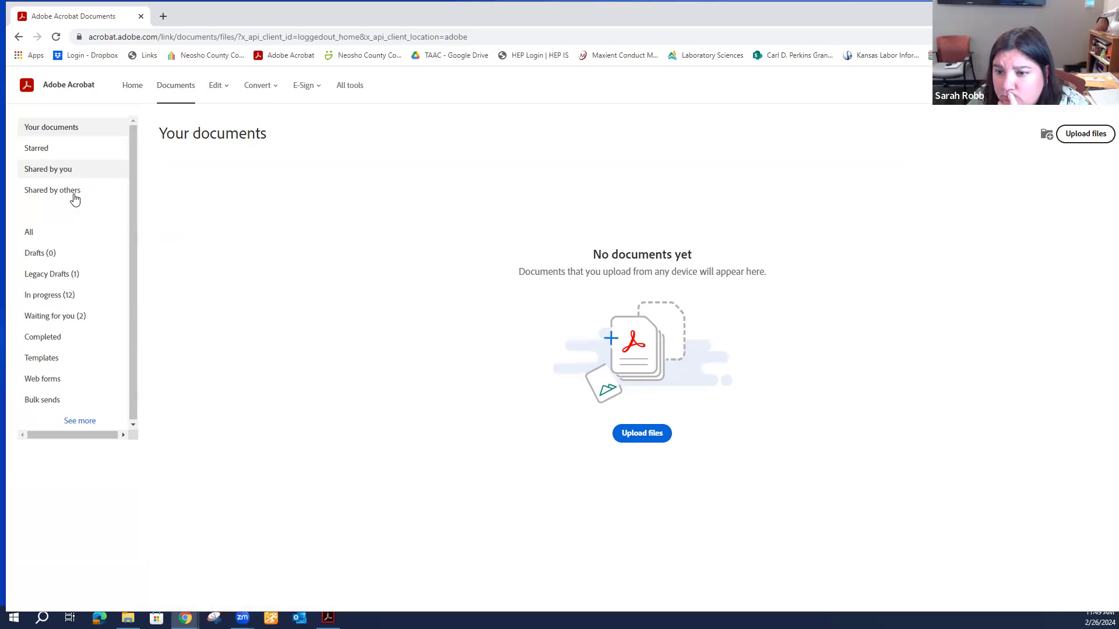
left_click(79, 422)
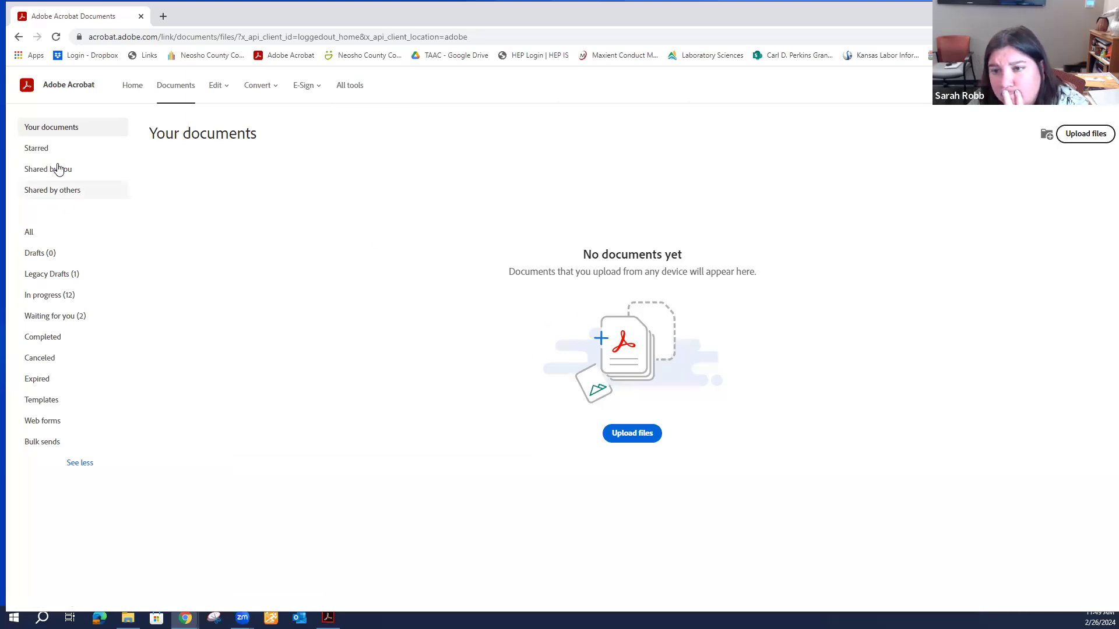
left_click(132, 92)
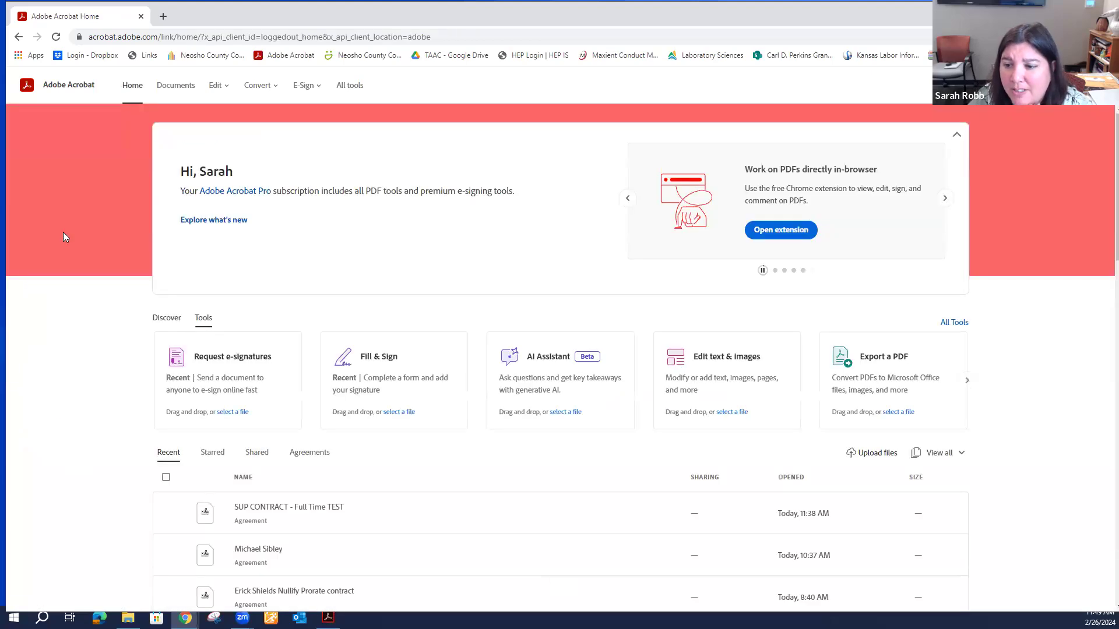